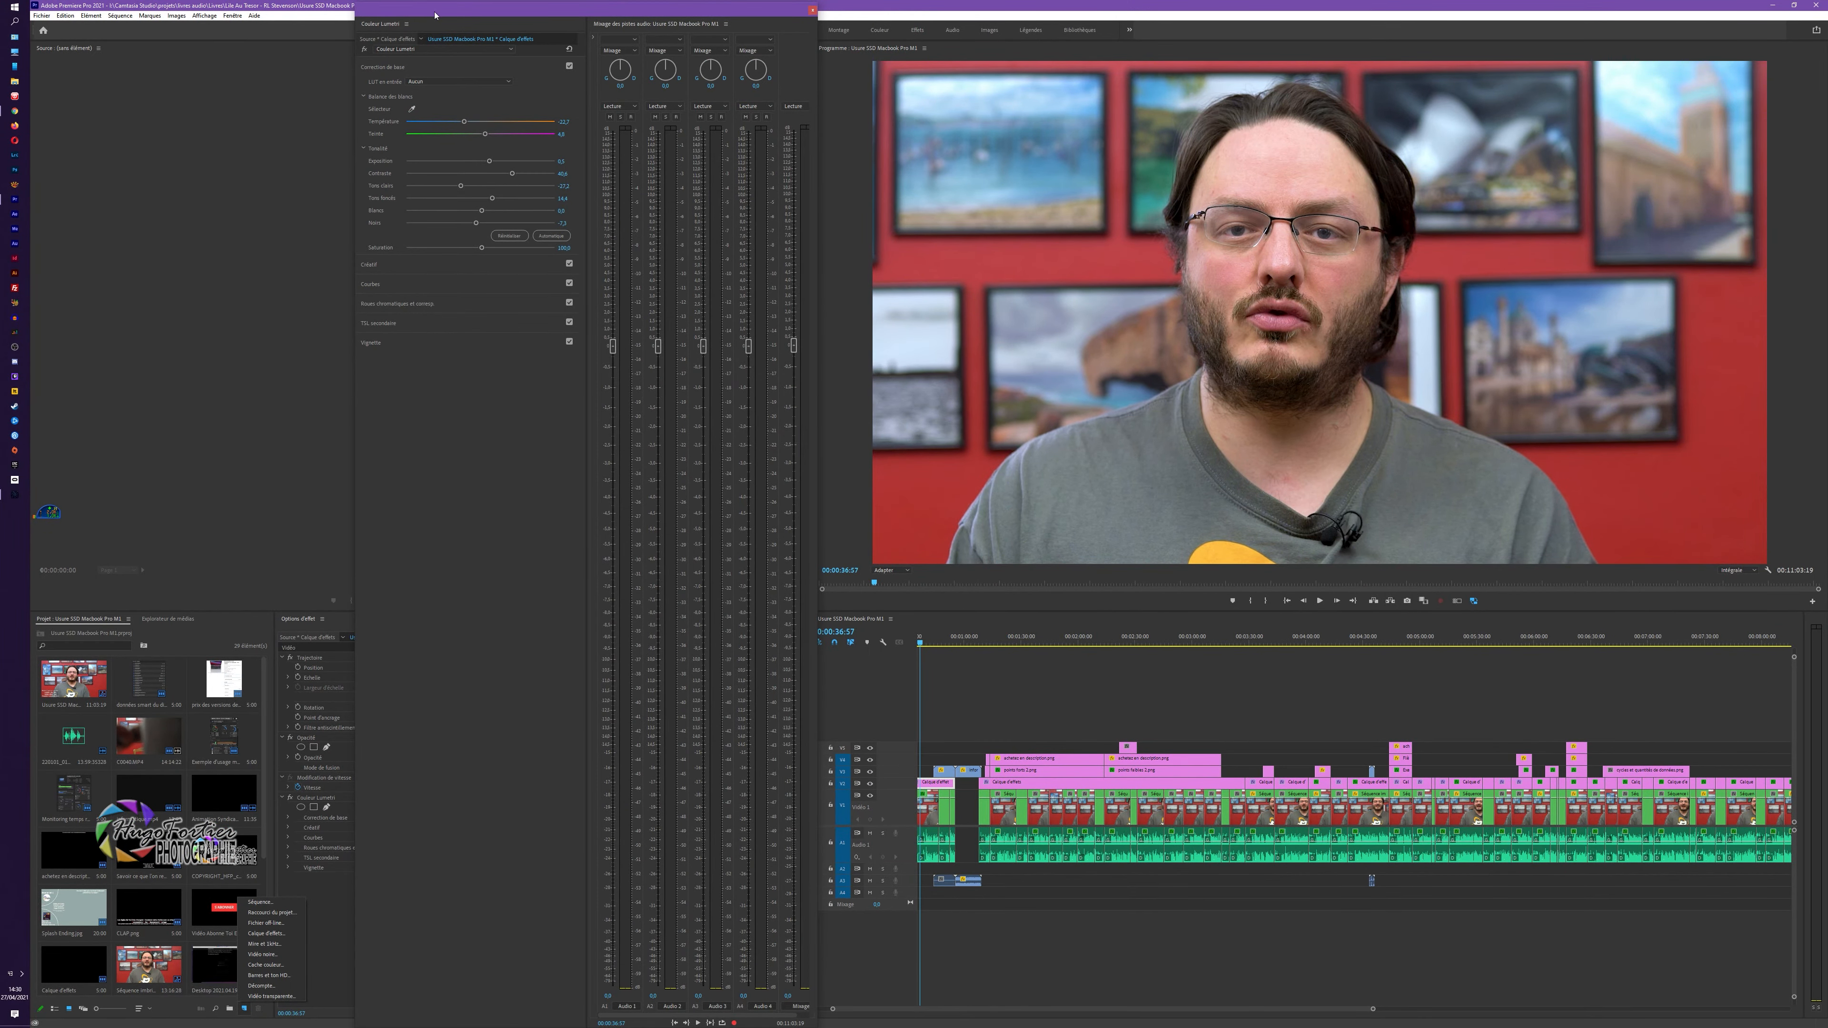
Bypass the Lumetri effect on the adjustment layer, move the playhead to 00:00:49:14, and re-enable the effect.
click(437, 20)
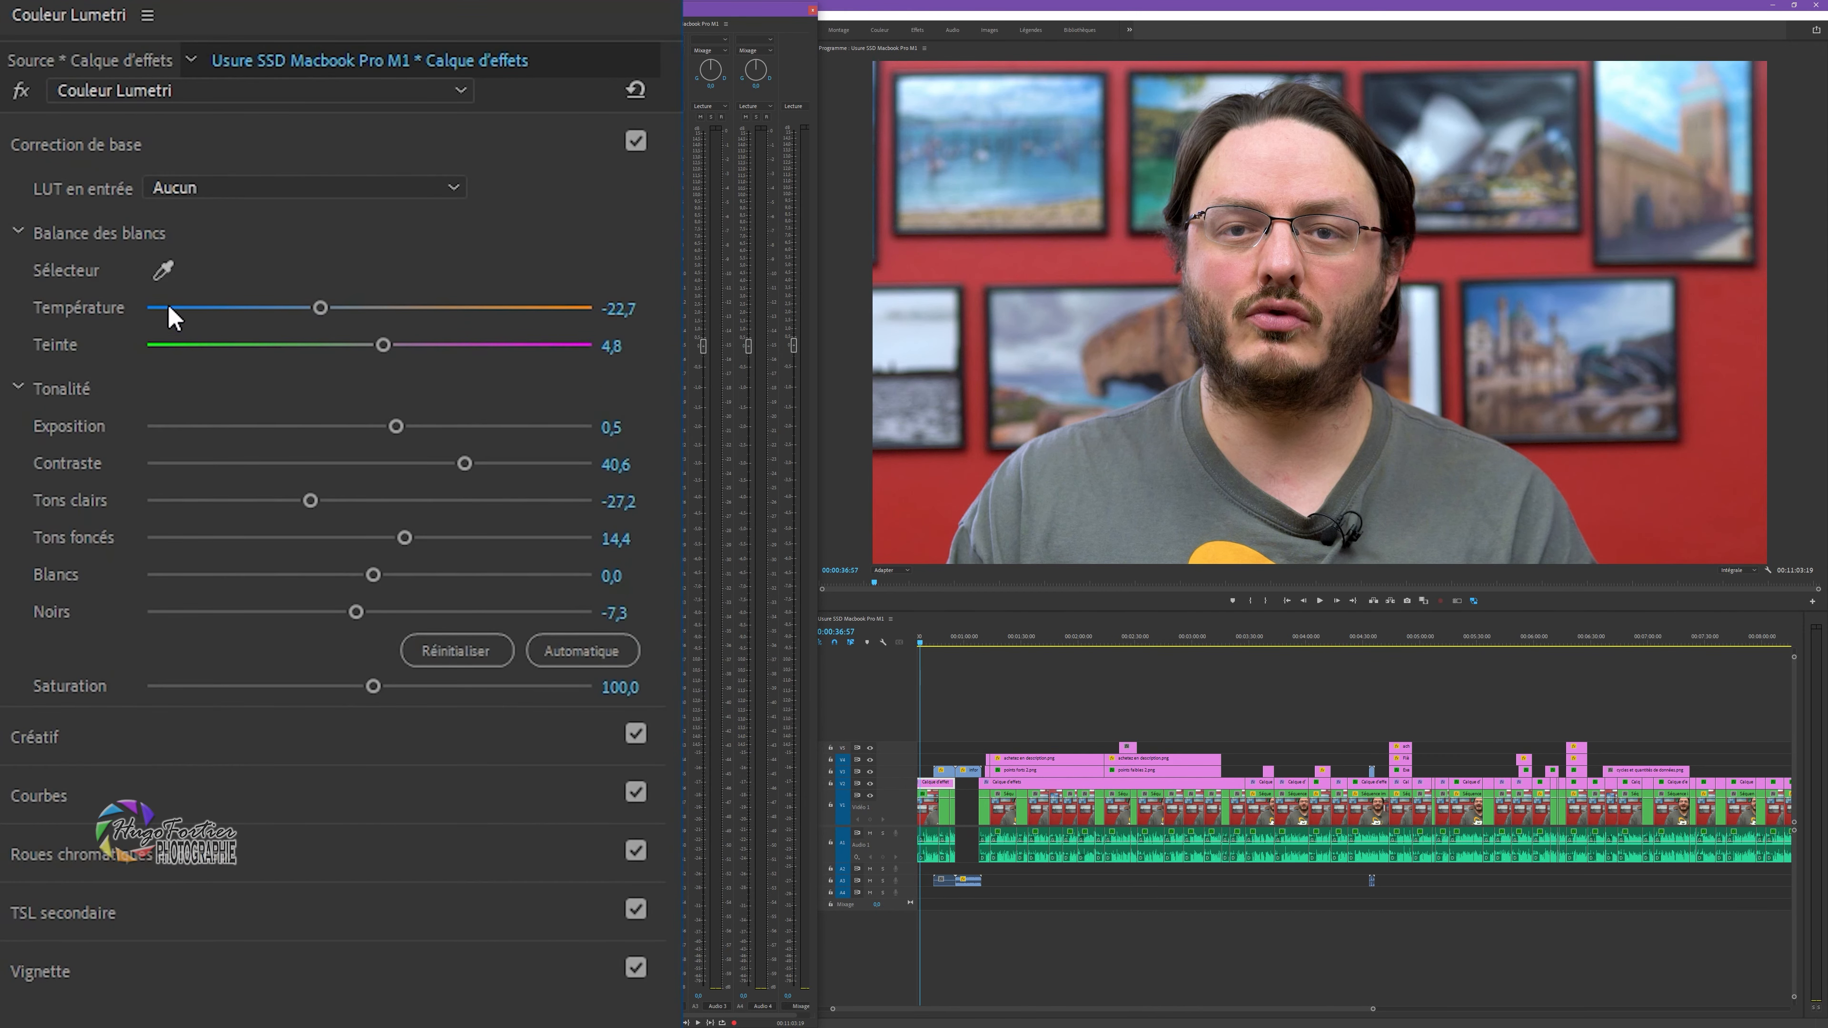
click(19, 91)
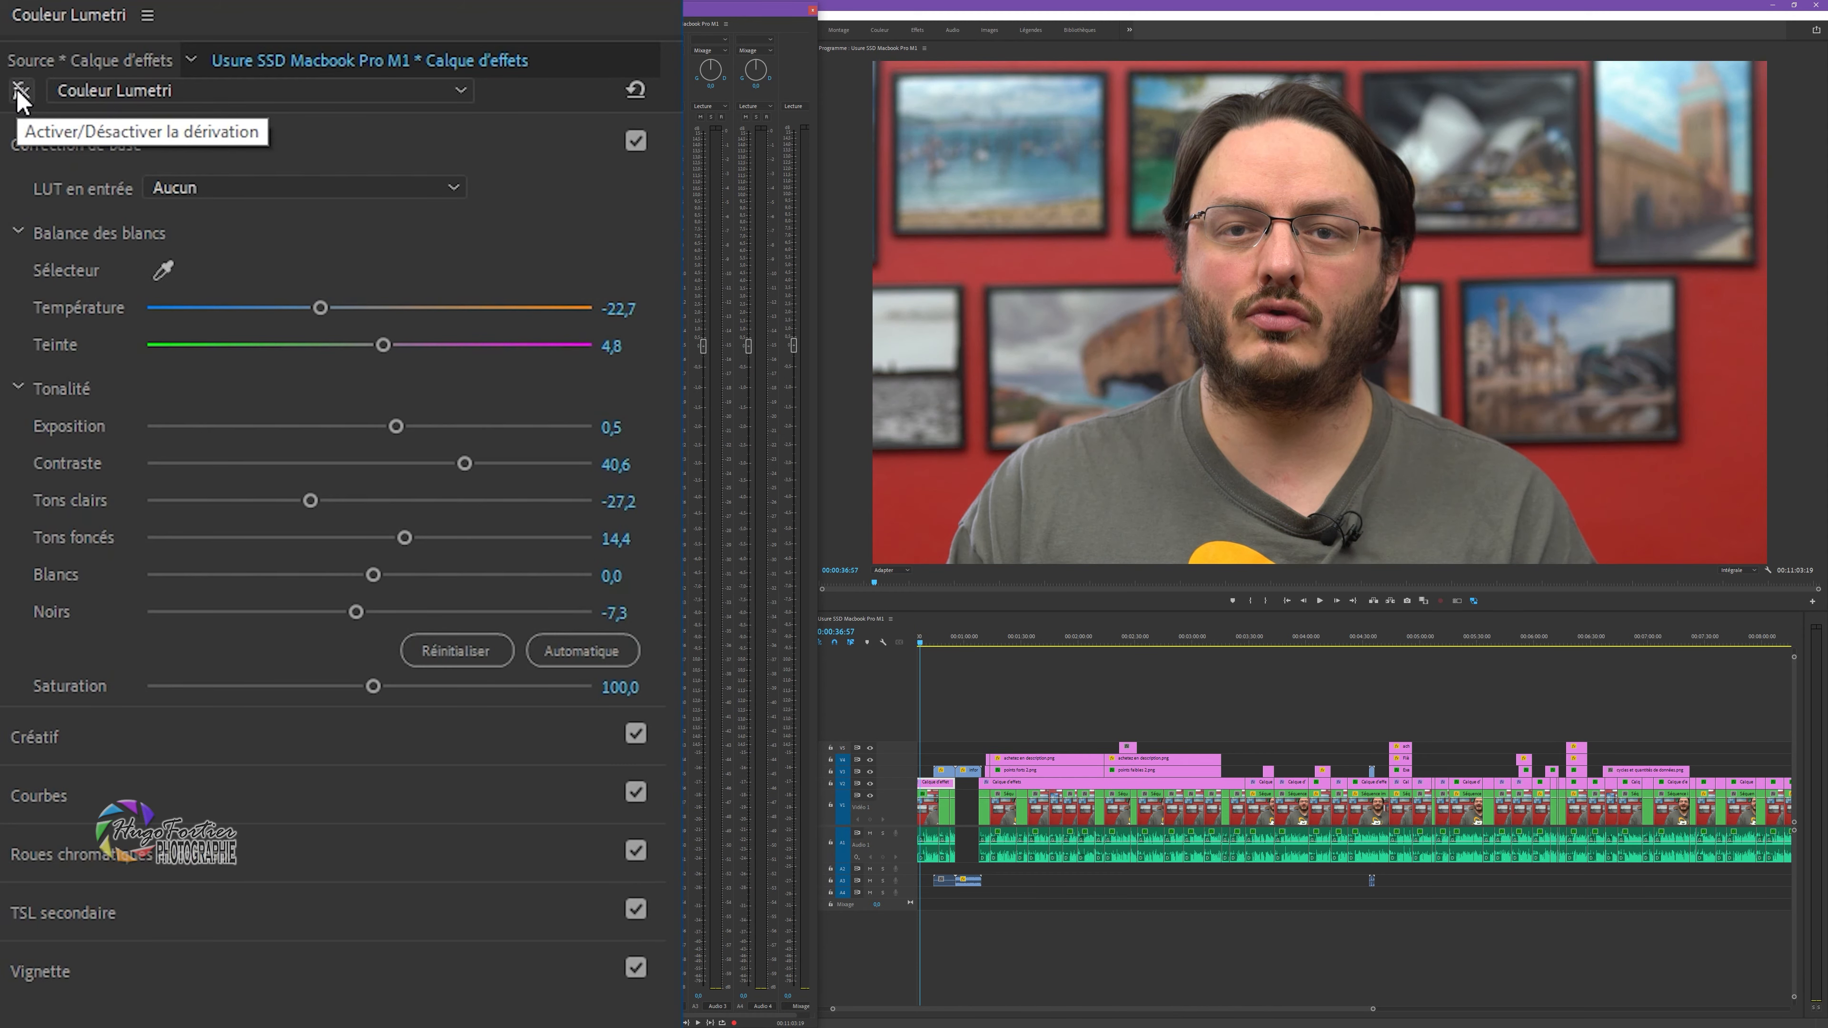
click(945, 638)
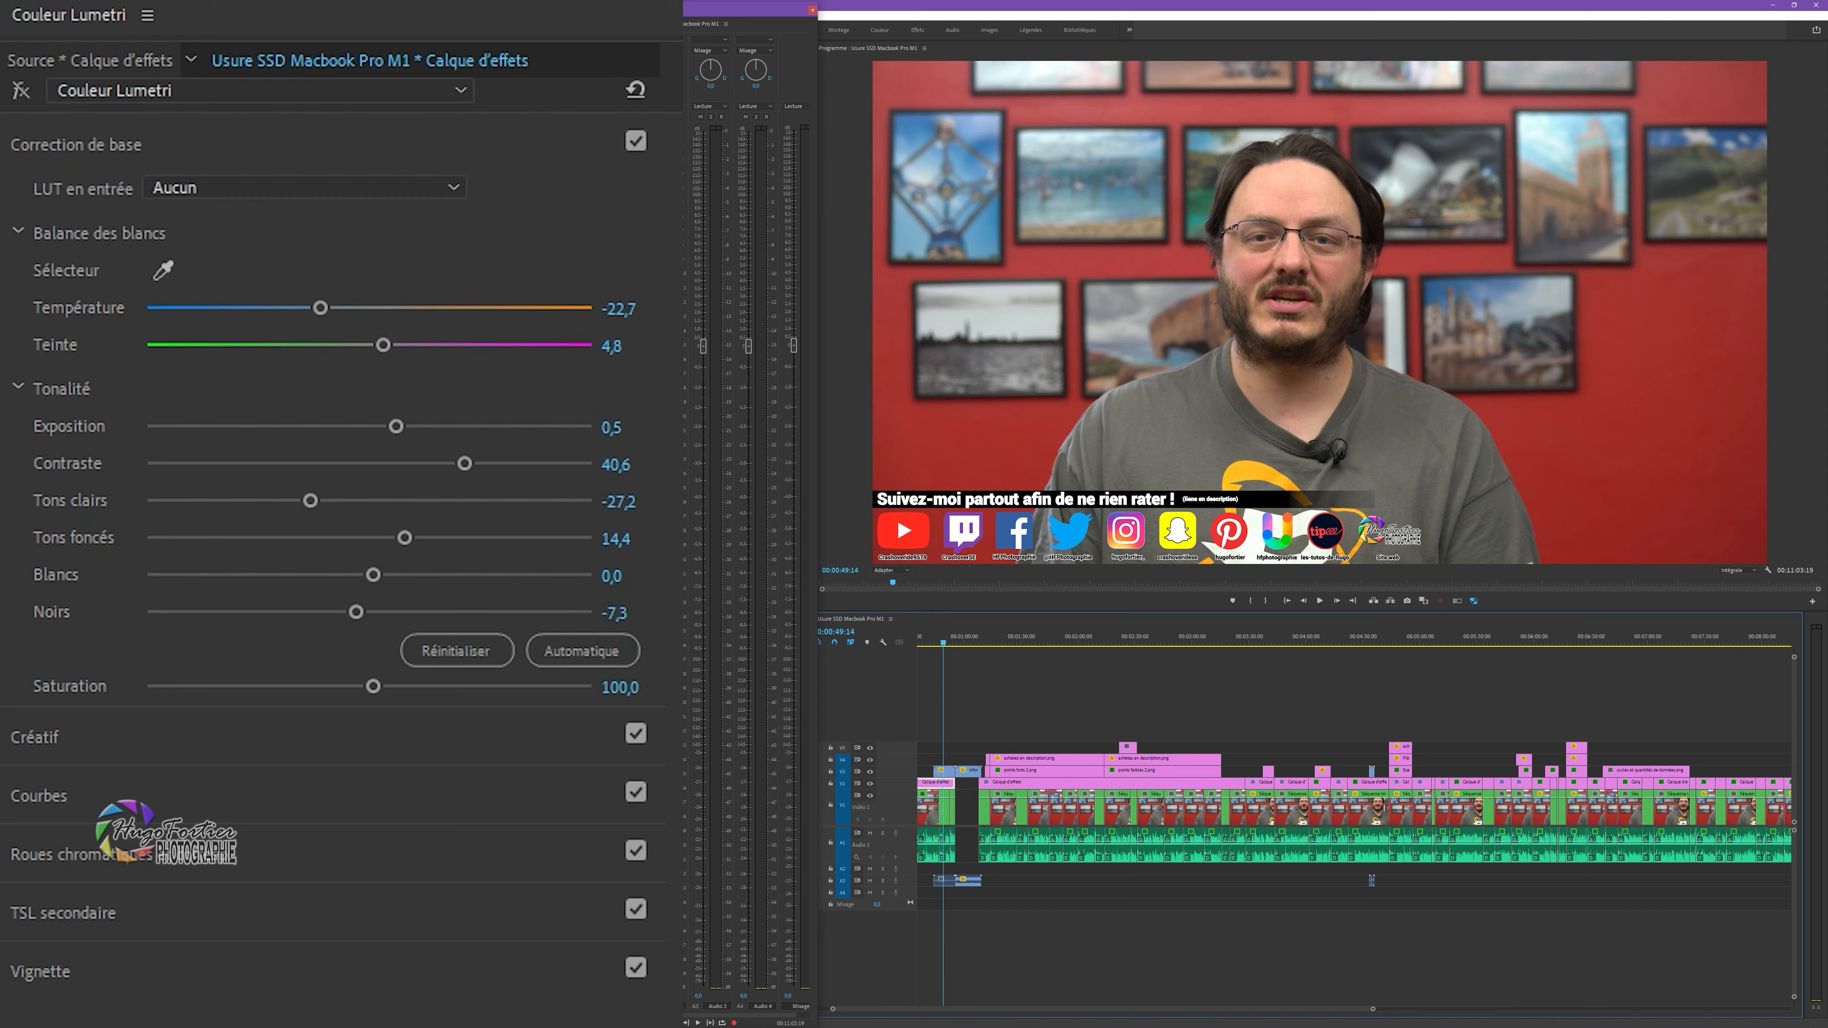
click(19, 91)
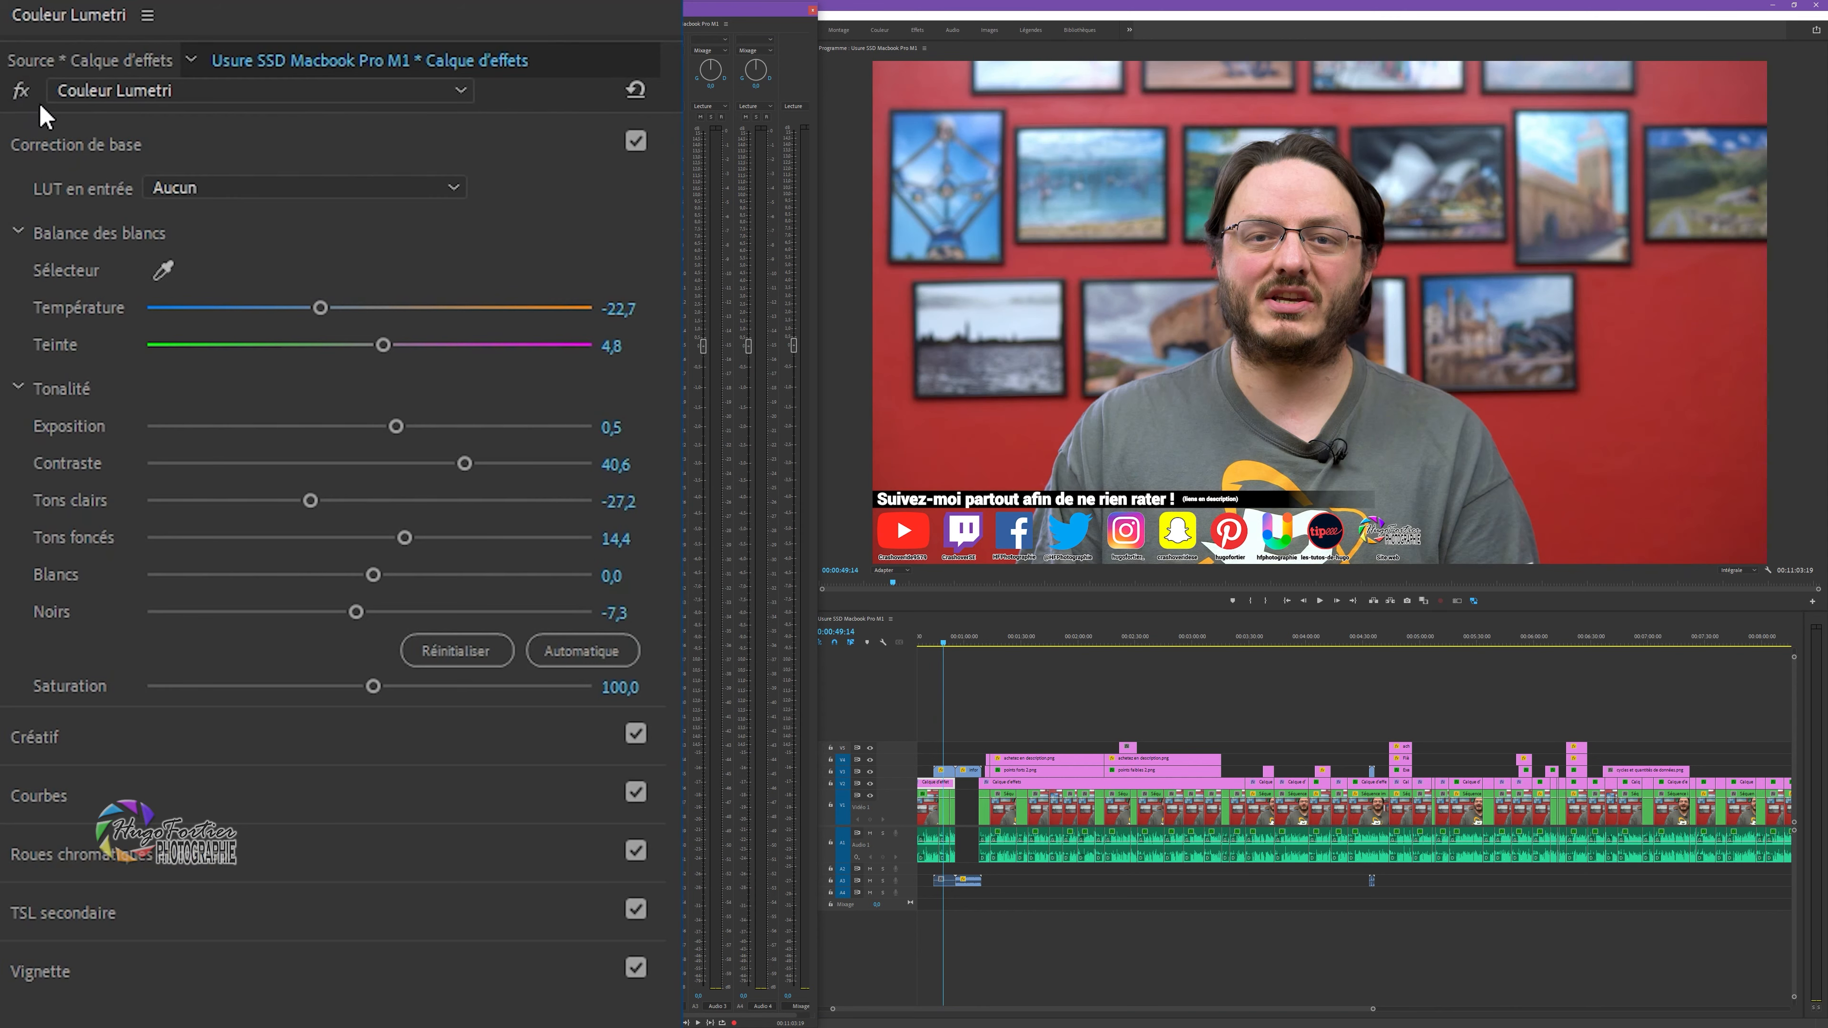
Toggle the Lumetri effect off and on repeatedly to compare the original and graded full frame, leaving it enabled.
click(21, 92)
click(21, 92)
click(21, 93)
click(21, 90)
click(21, 90)
click(21, 90)
click(21, 91)
click(21, 90)
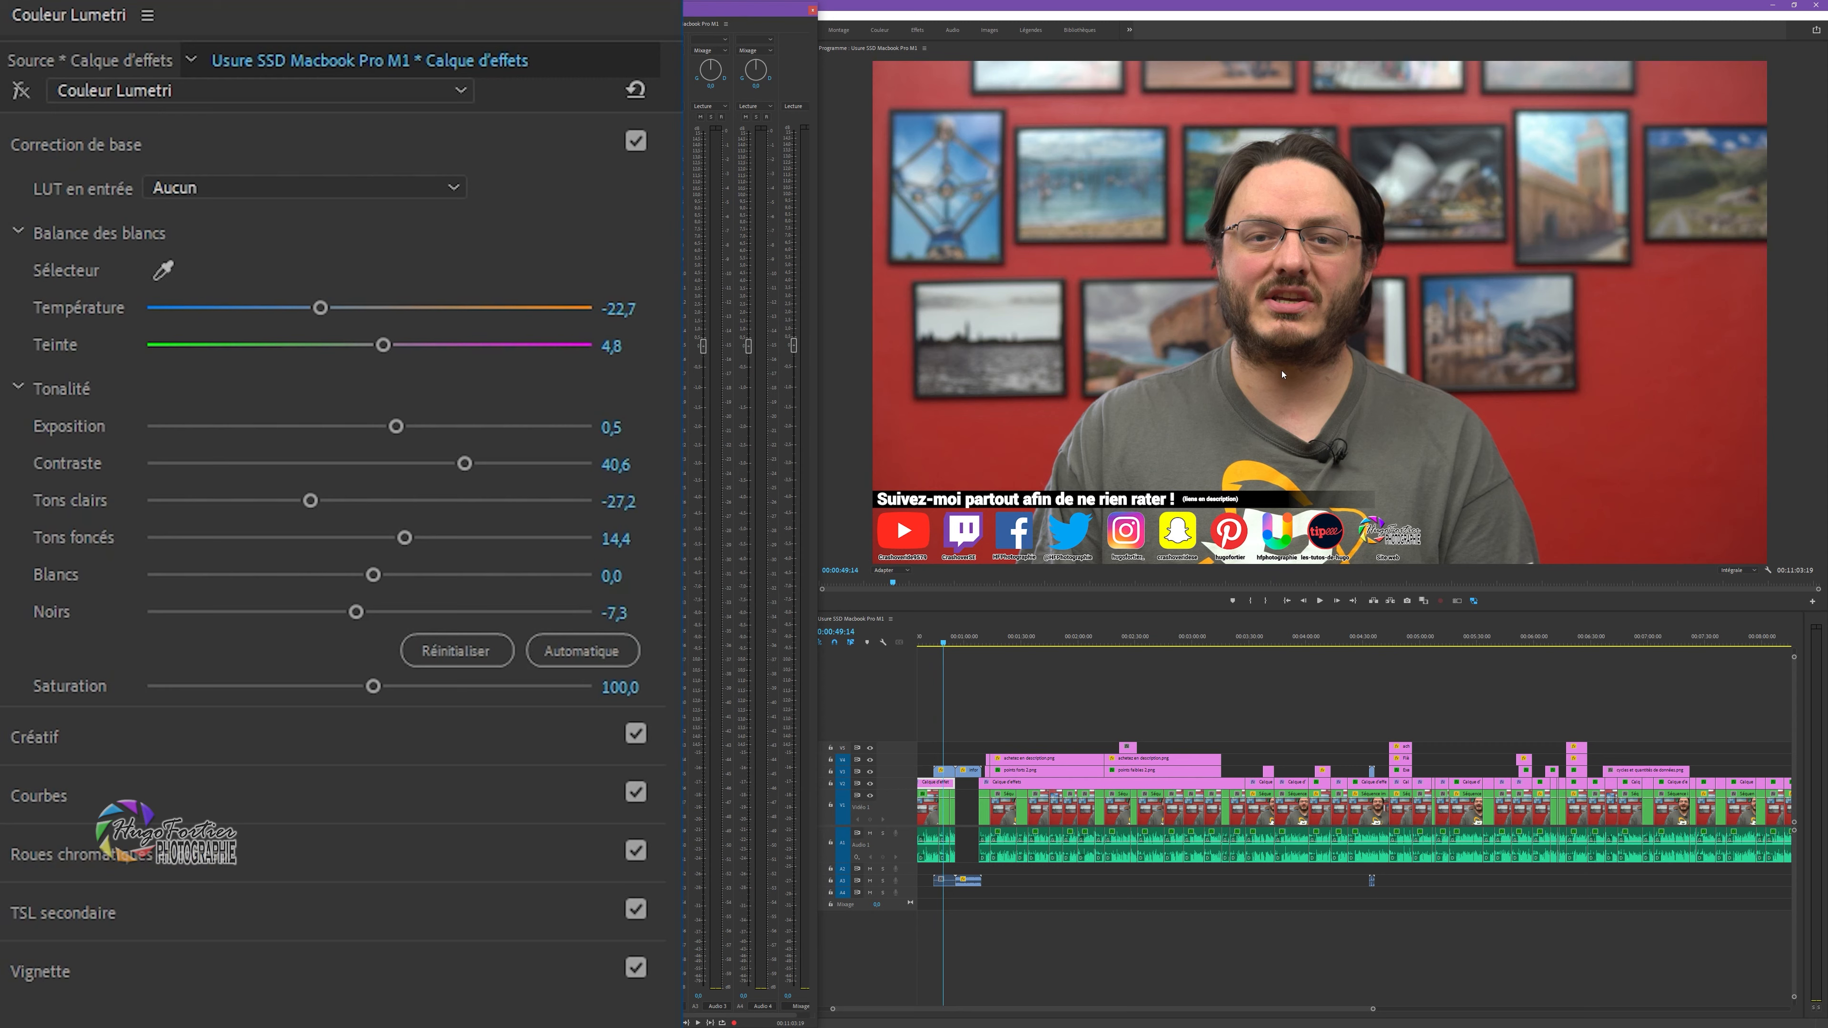
click(21, 90)
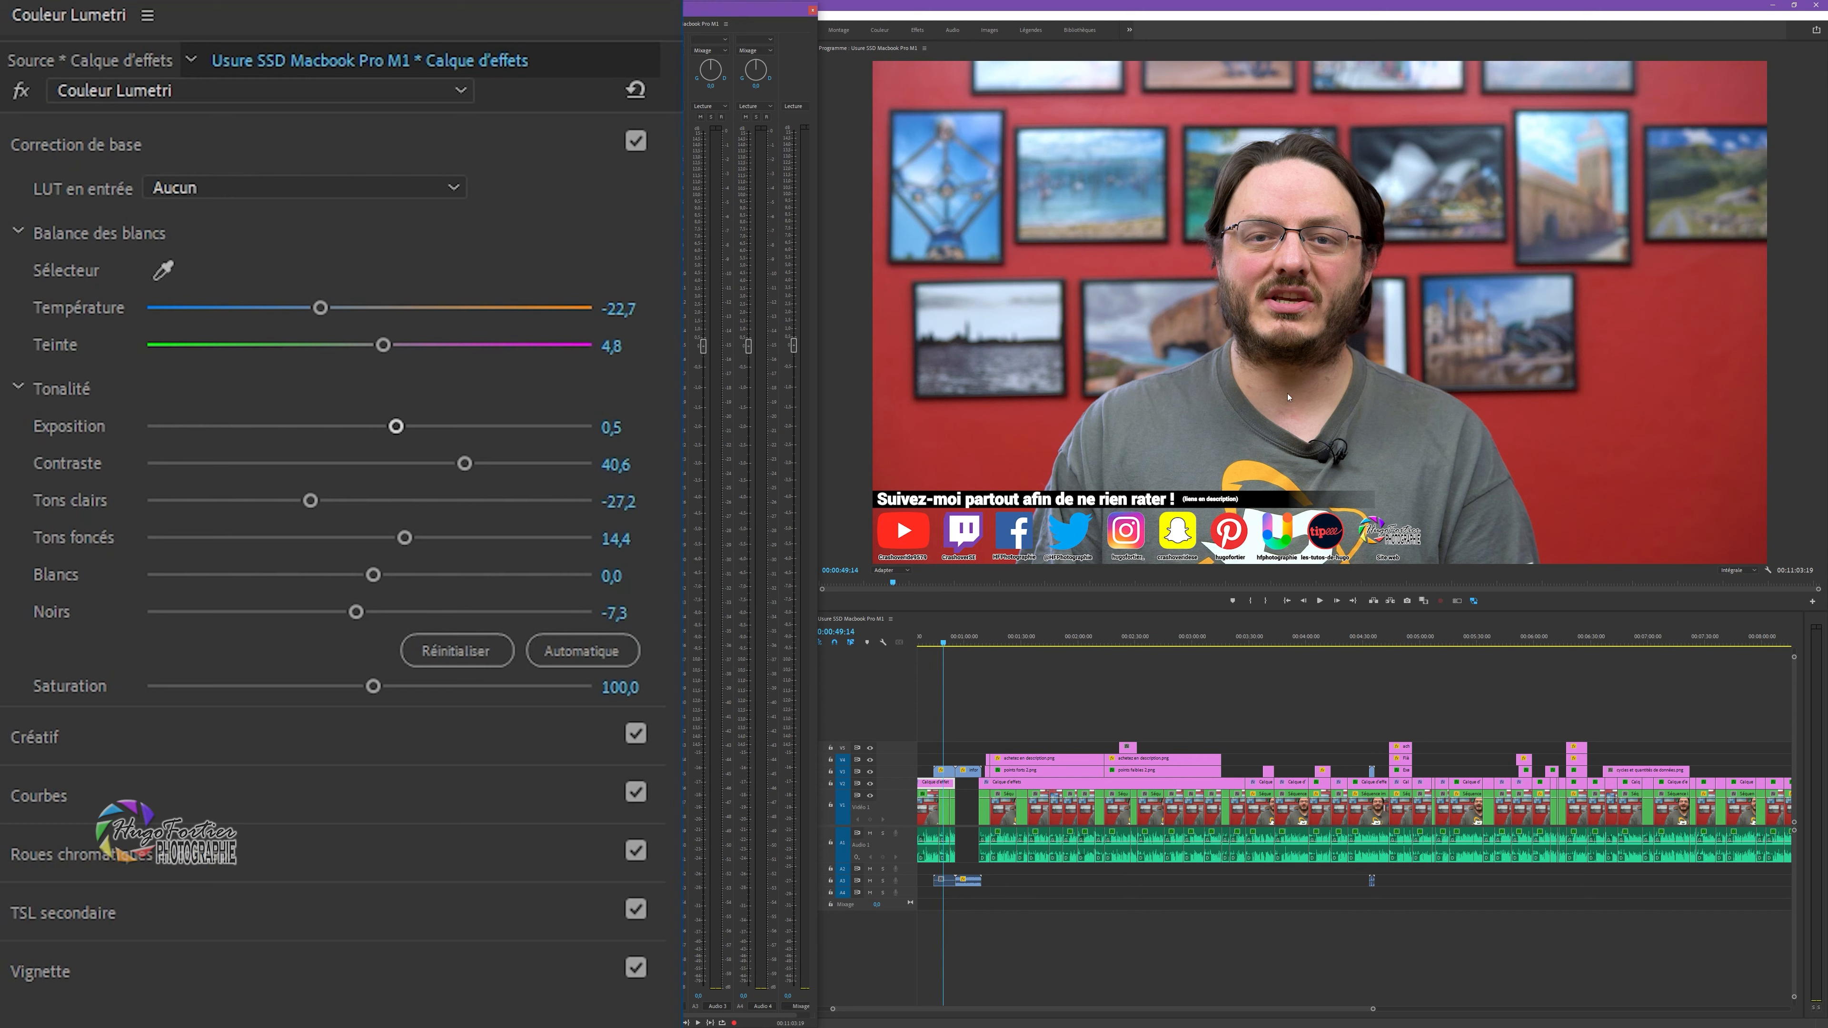
Compare the image with and without the Lumetri grade at 100 % preview zoom, and restore the preview to fit.
click(890, 569)
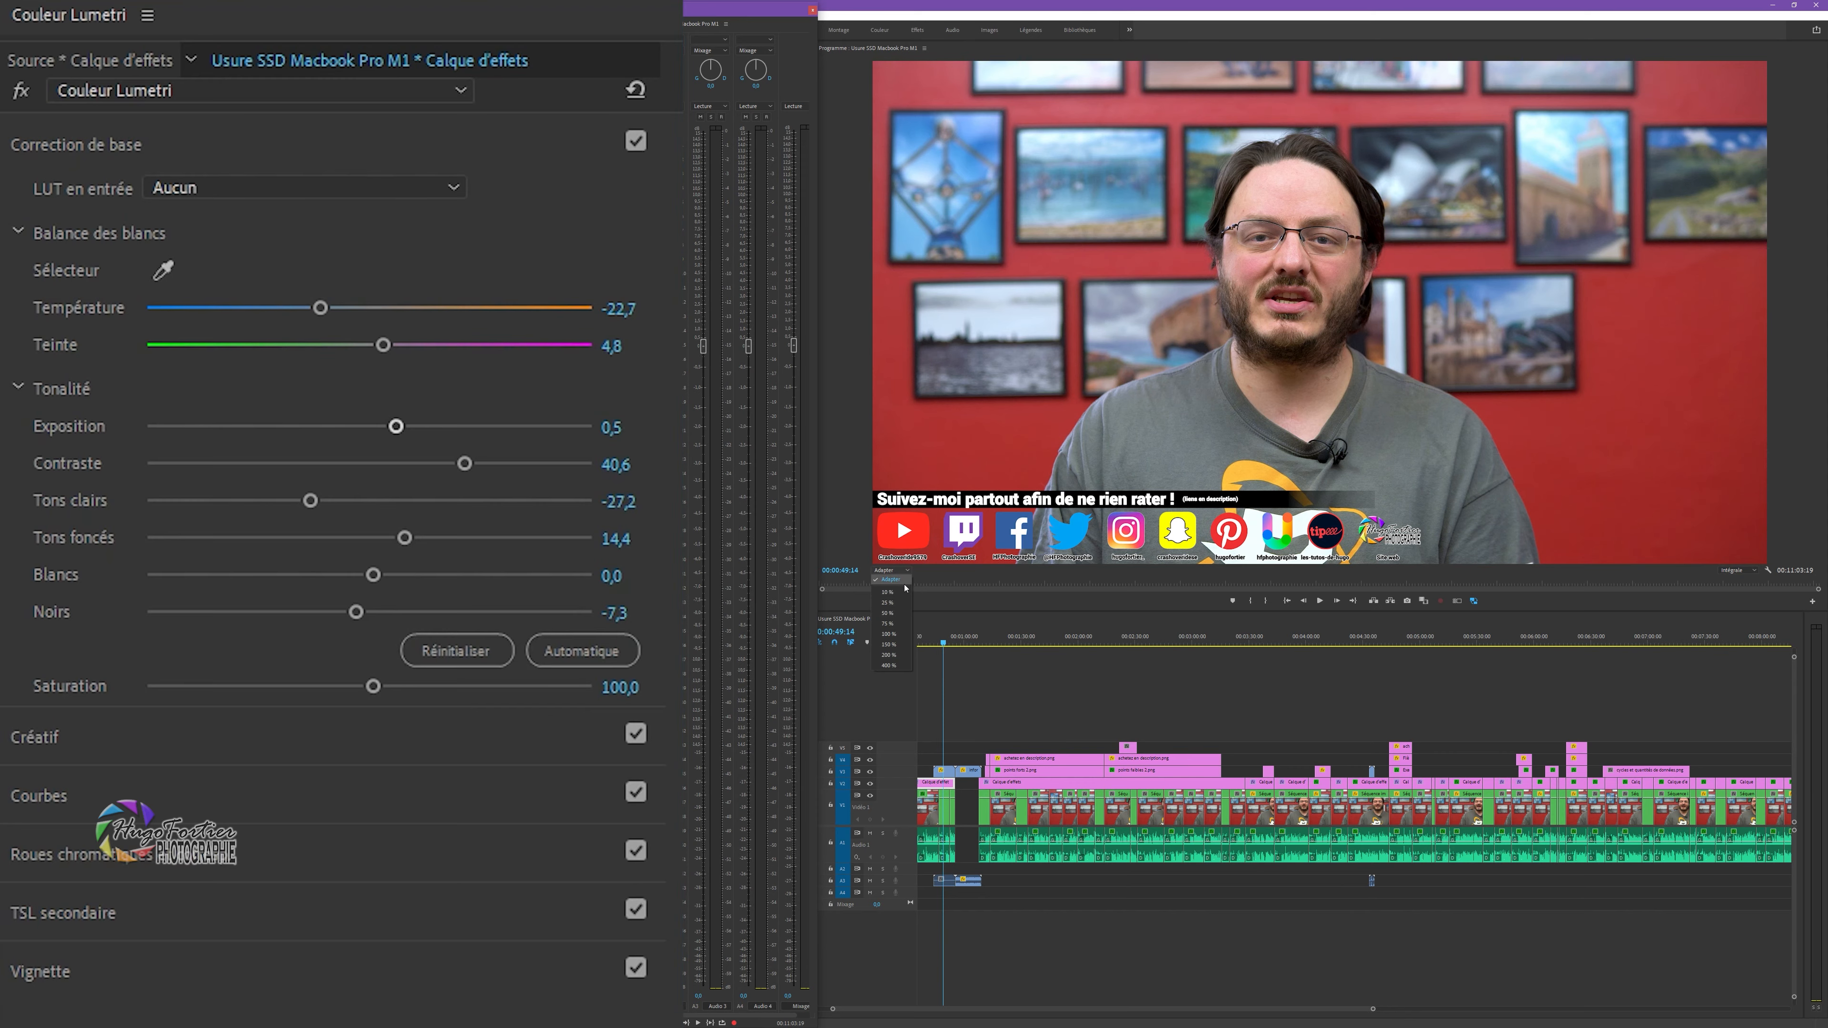
click(889, 634)
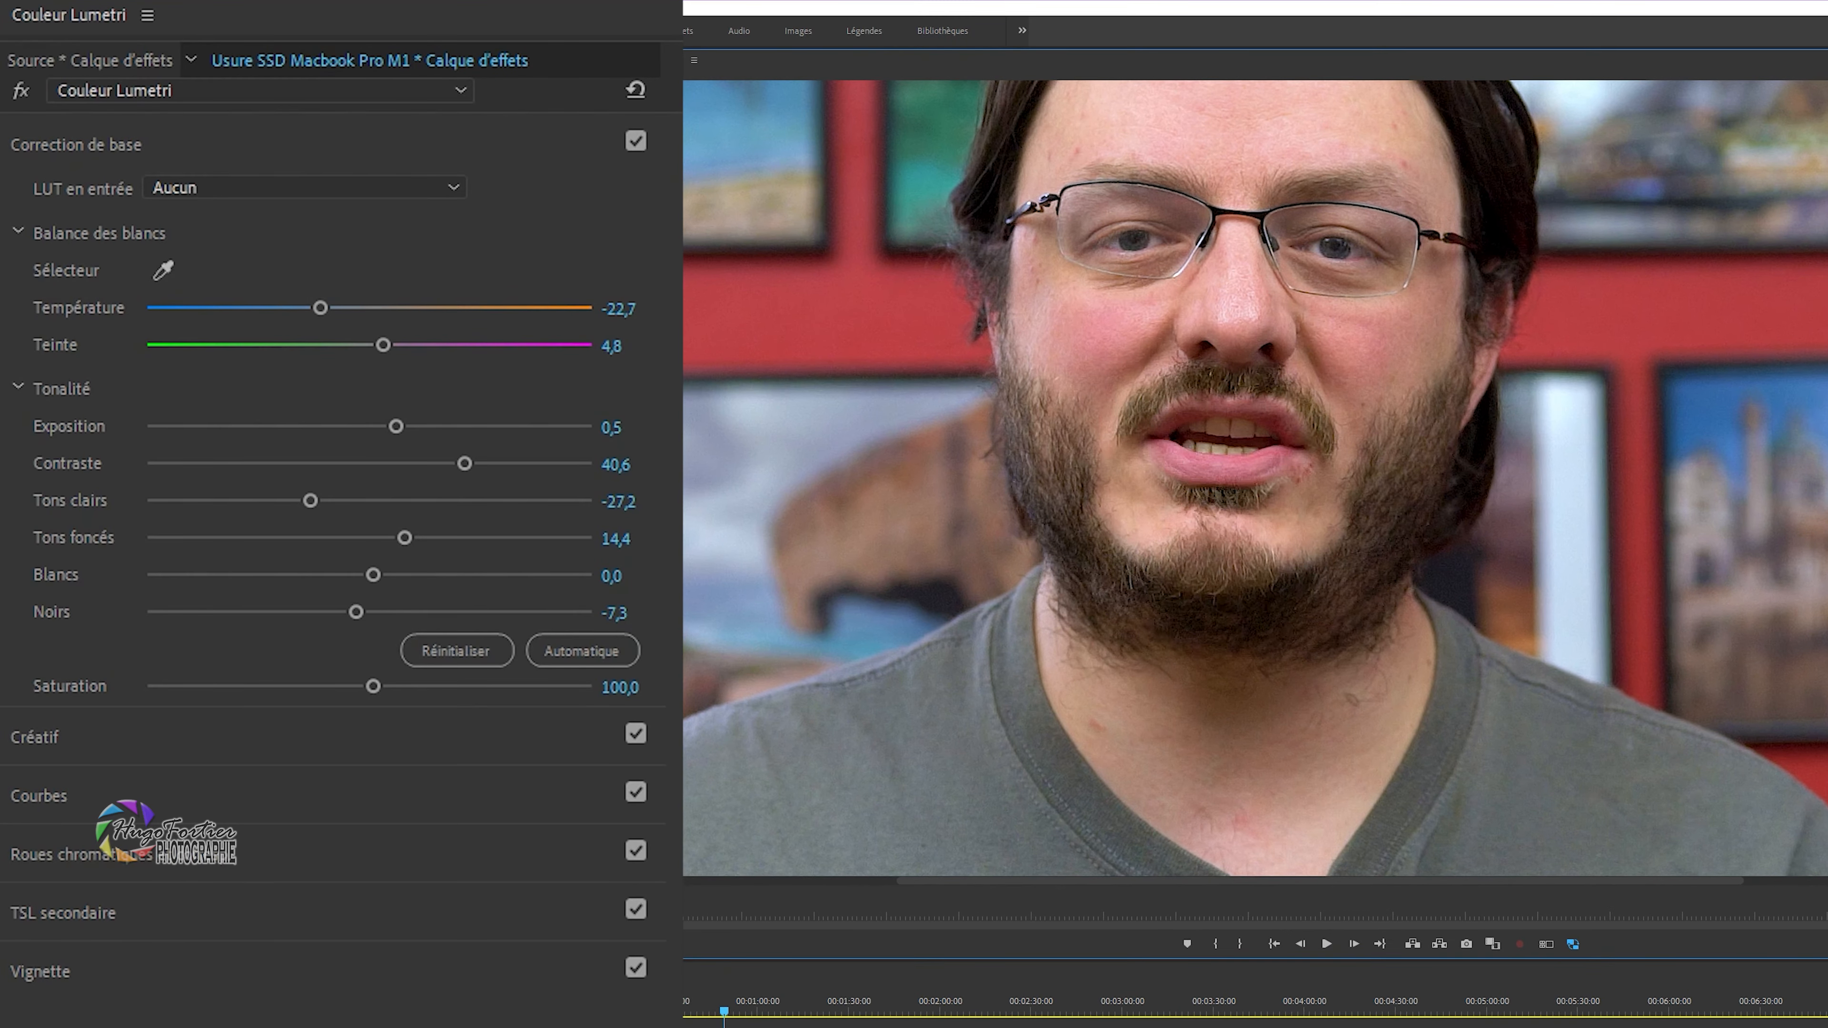
click(21, 91)
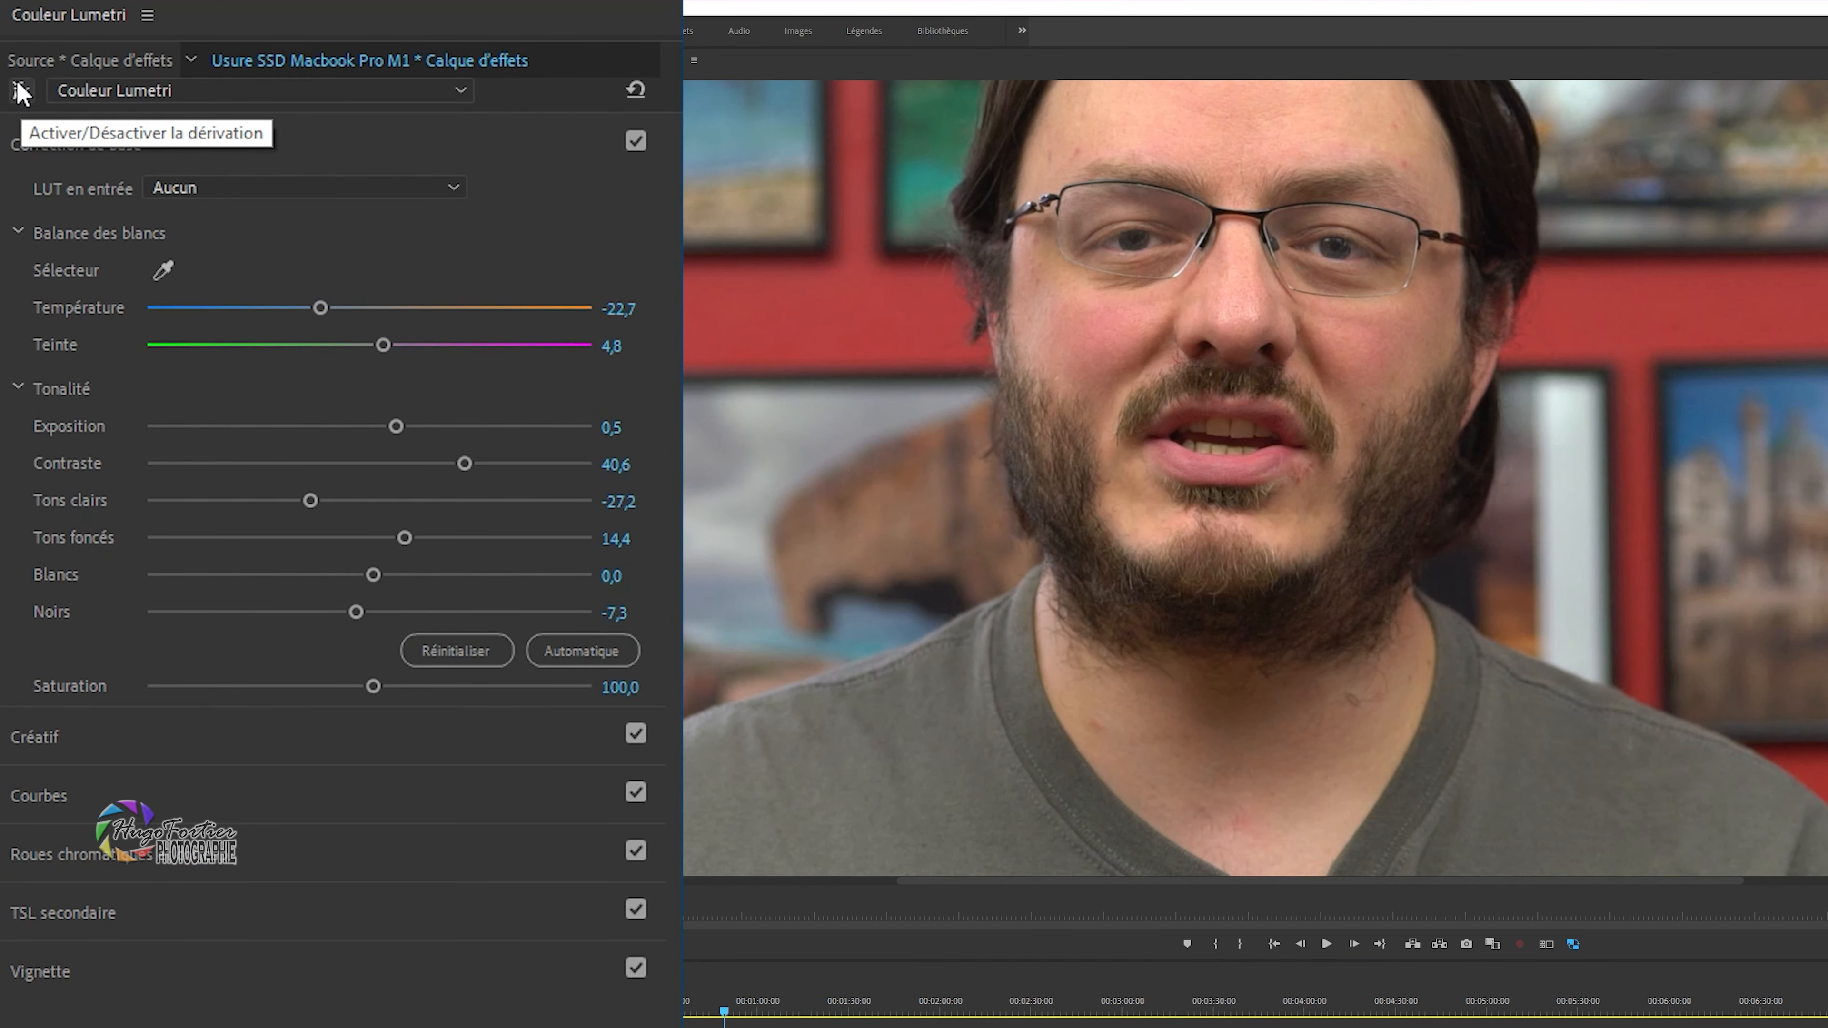
click(21, 91)
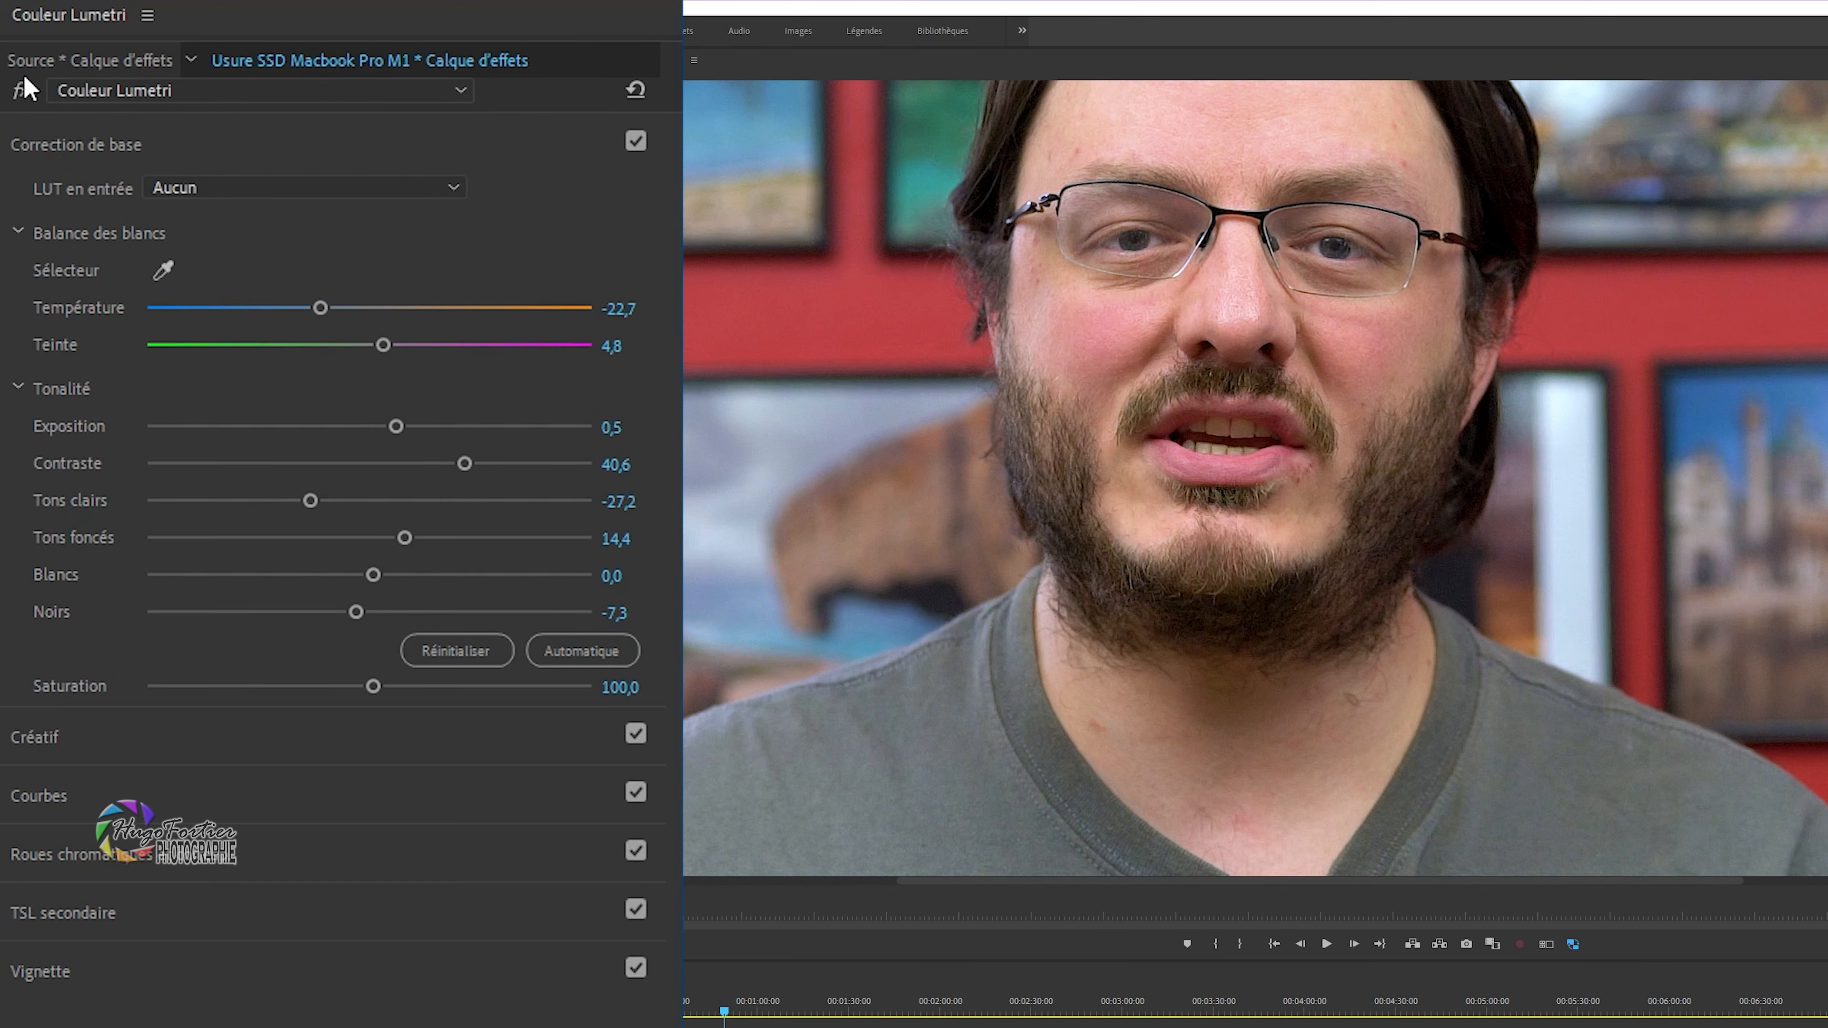
click(24, 89)
click(24, 89)
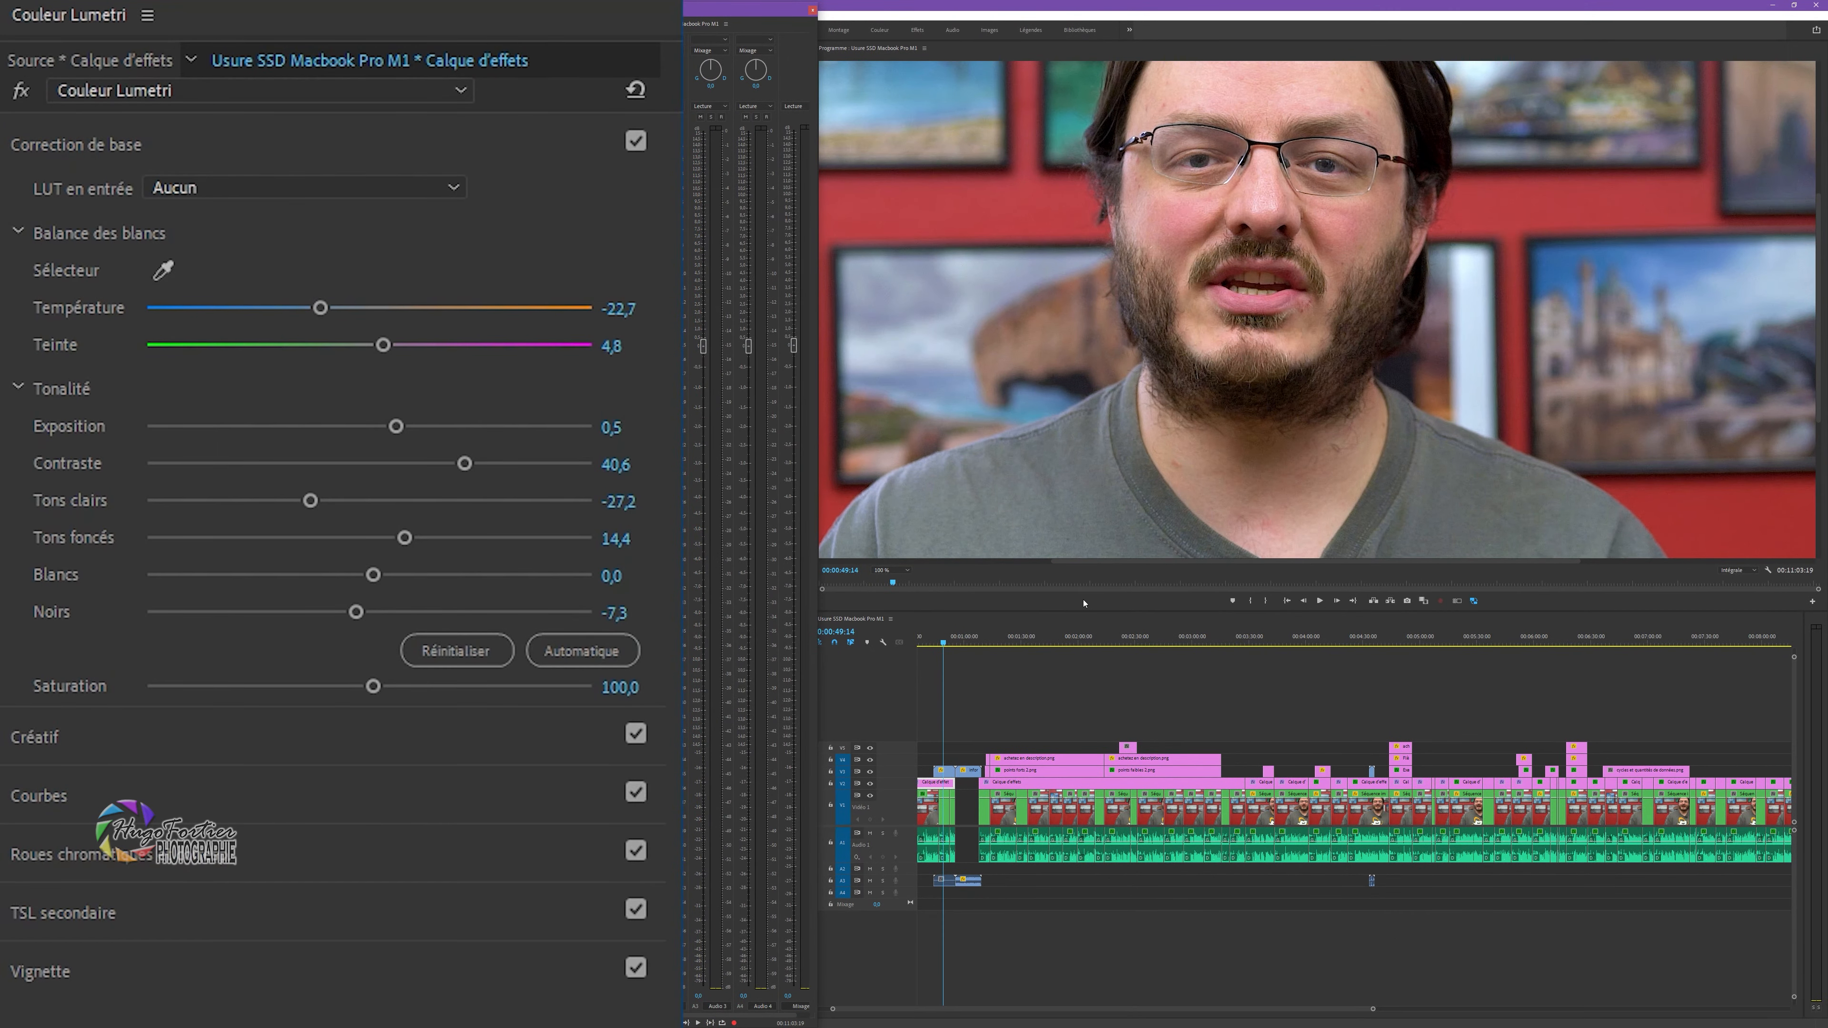
click(891, 570)
click(887, 579)
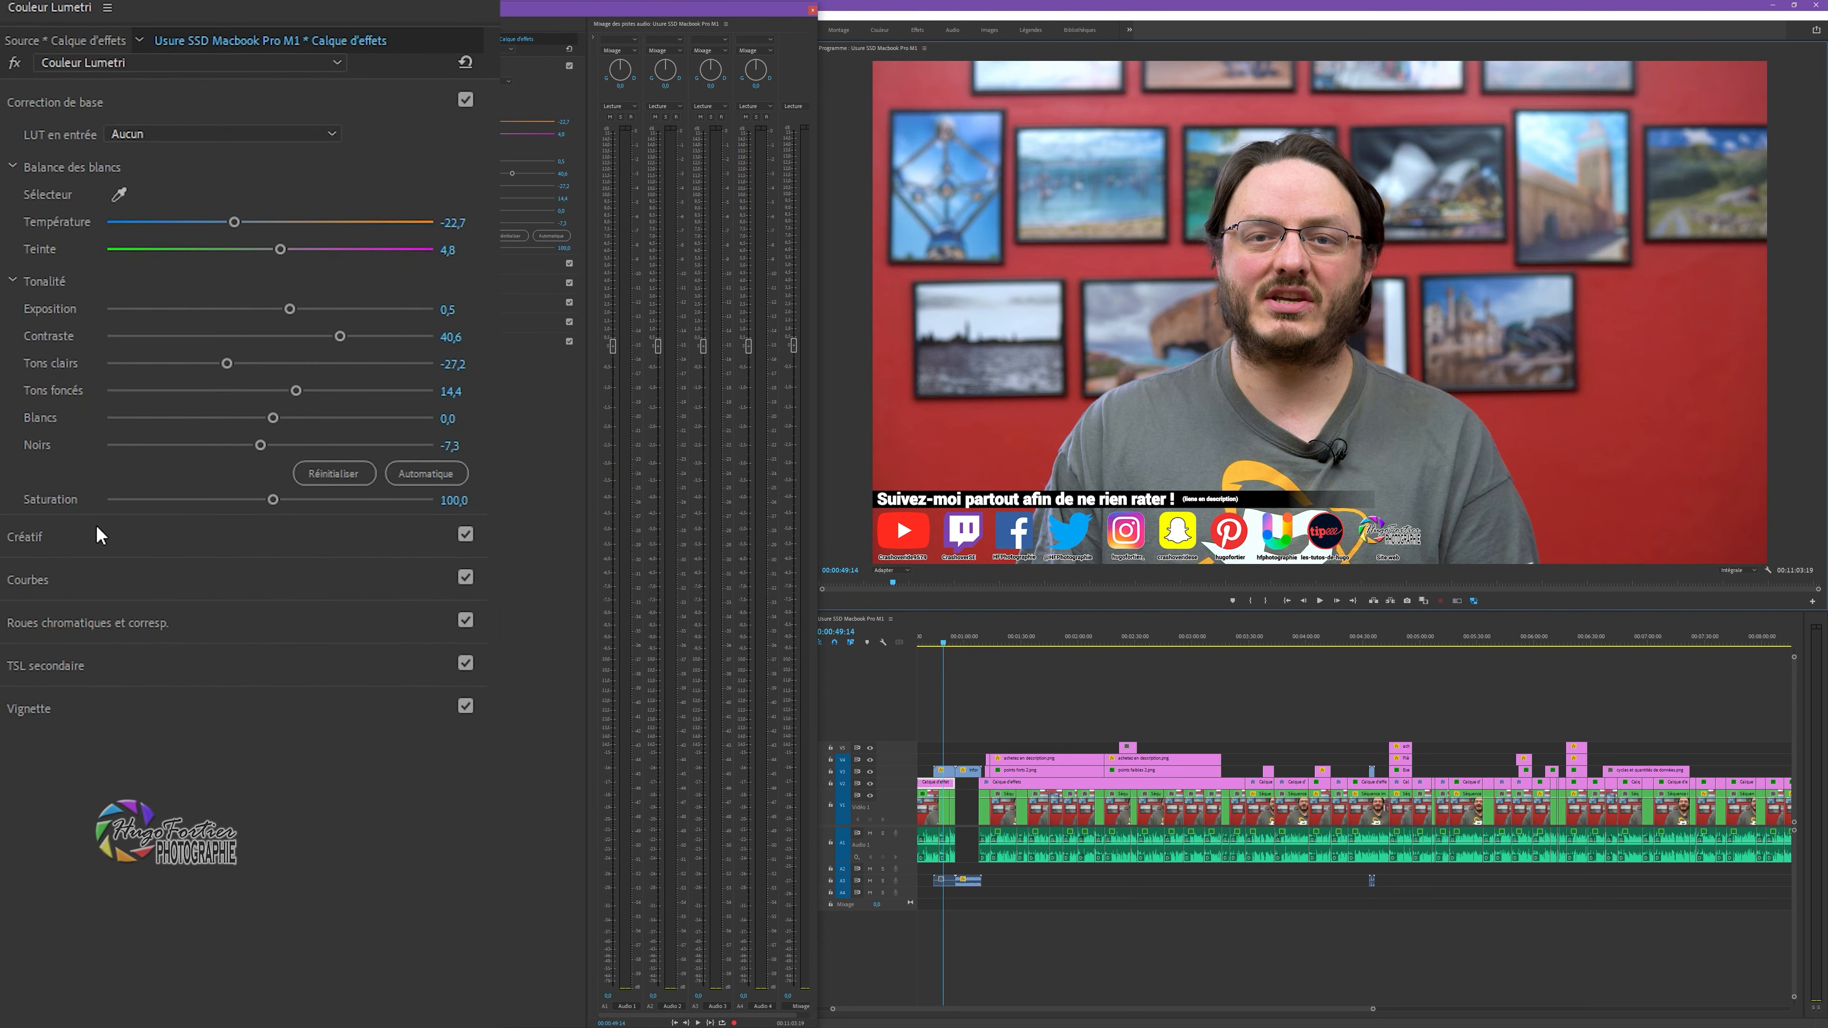
Look through the Lumetri sections from Créatif to Vignette, and return to Correction de base.
click(76, 536)
click(48, 788)
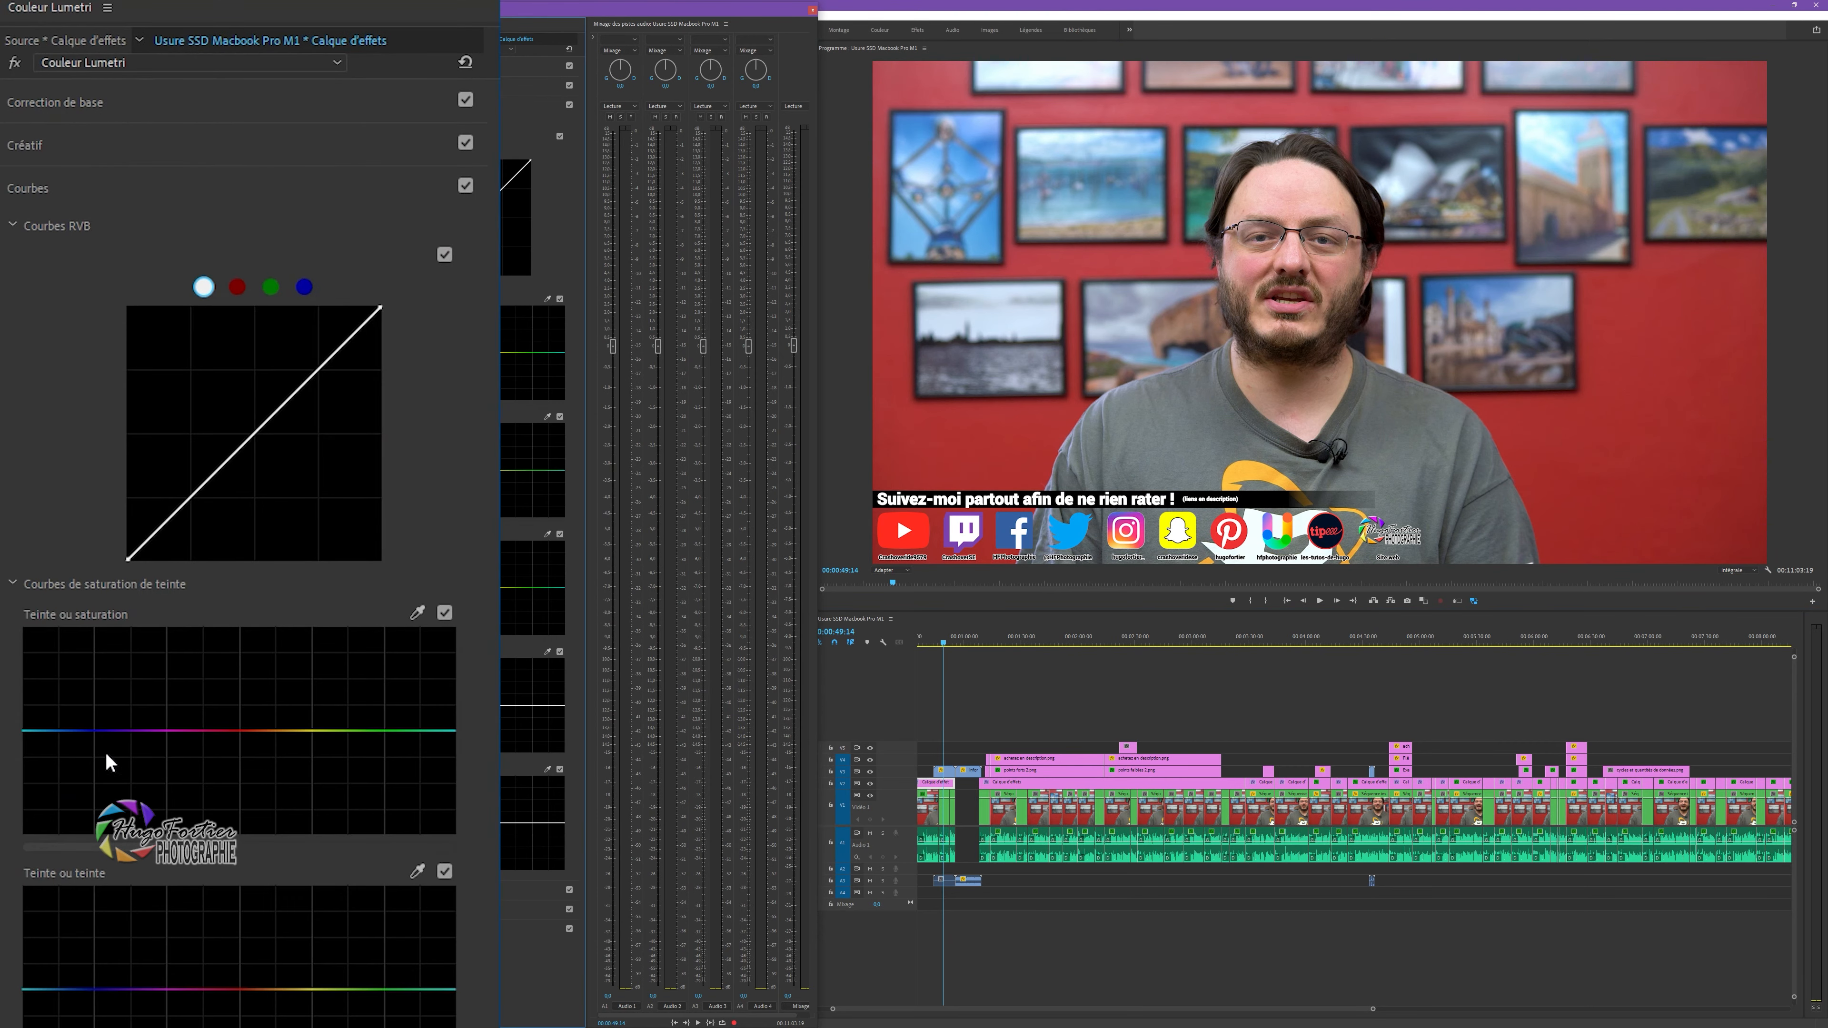
click(410, 889)
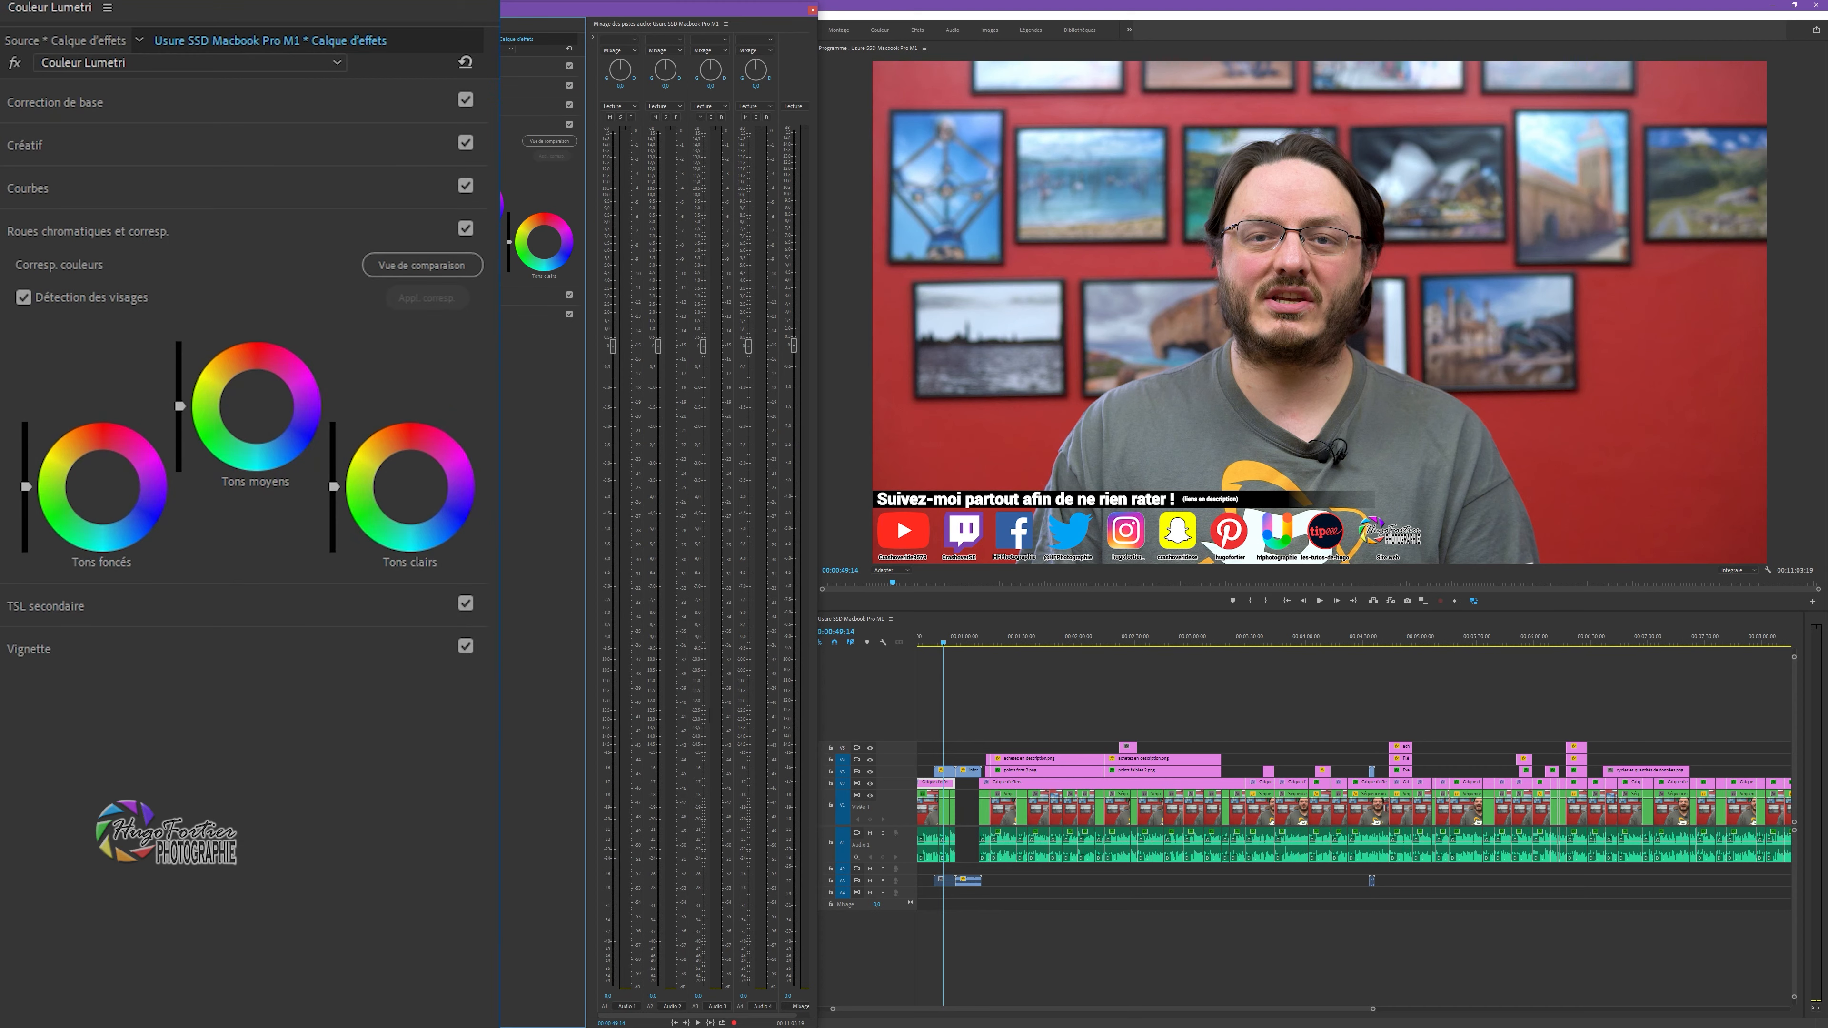
click(118, 623)
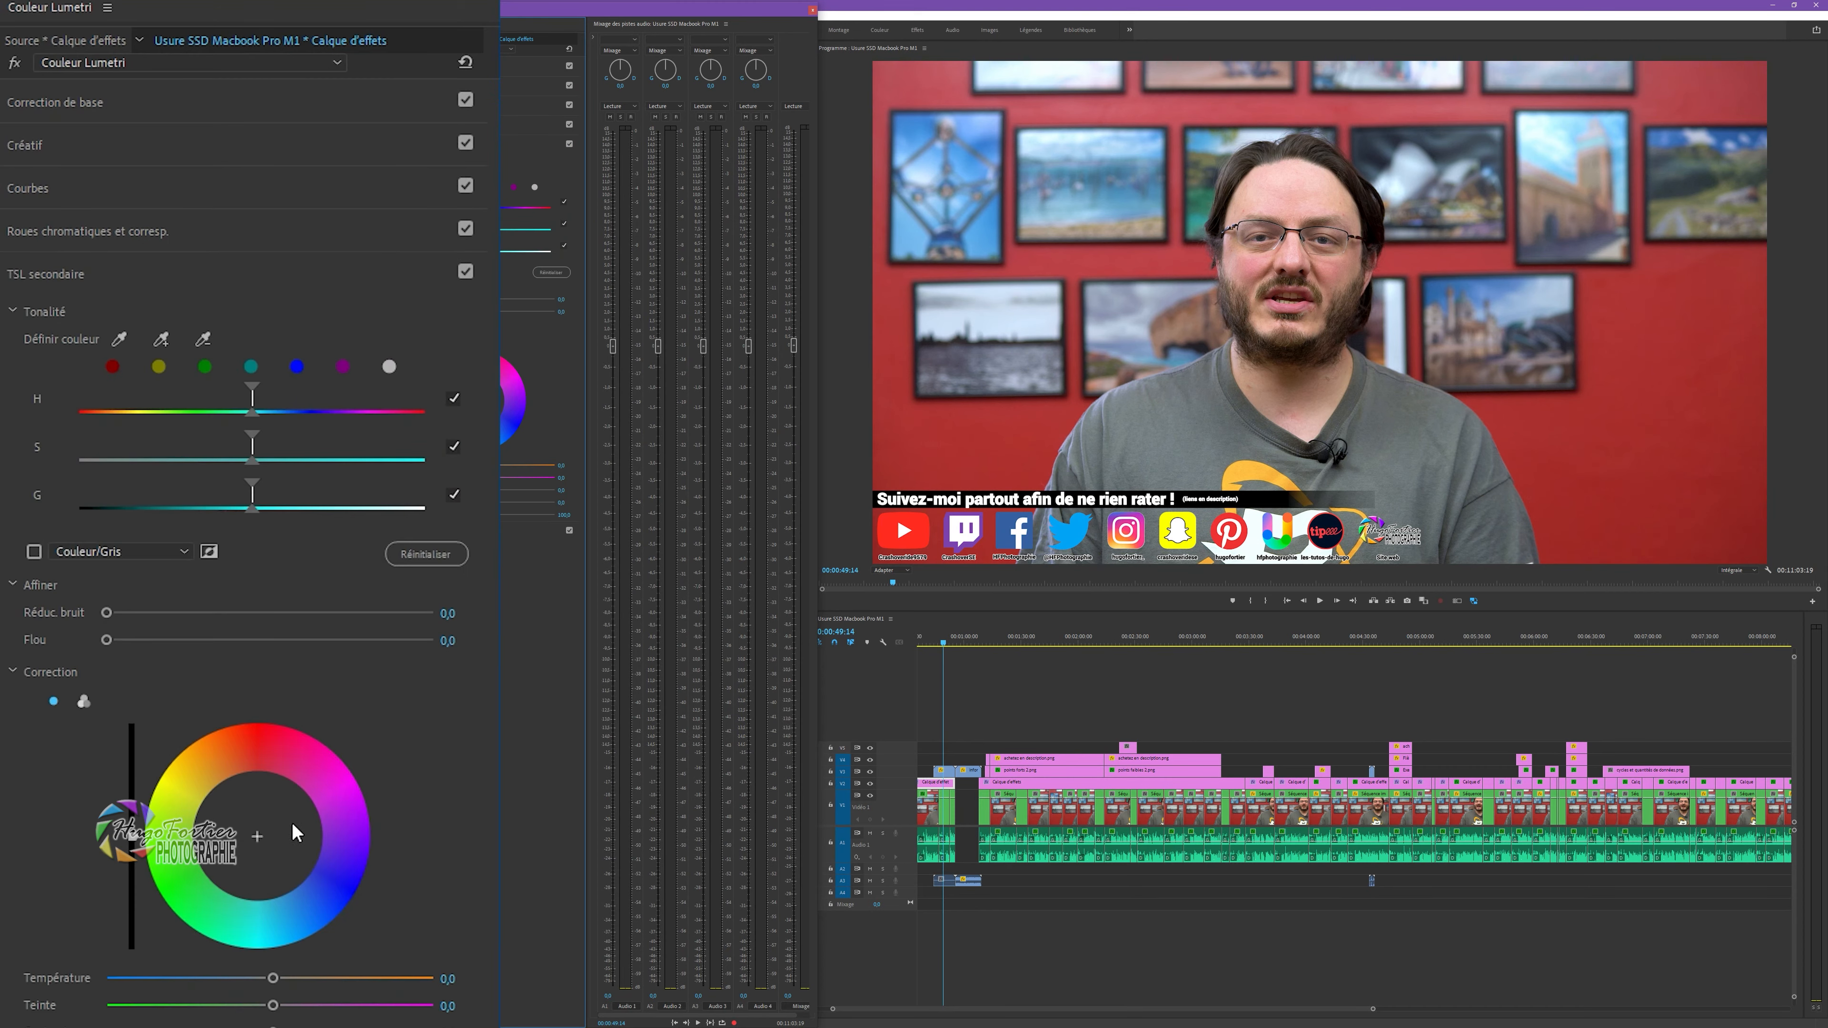
click(371, 530)
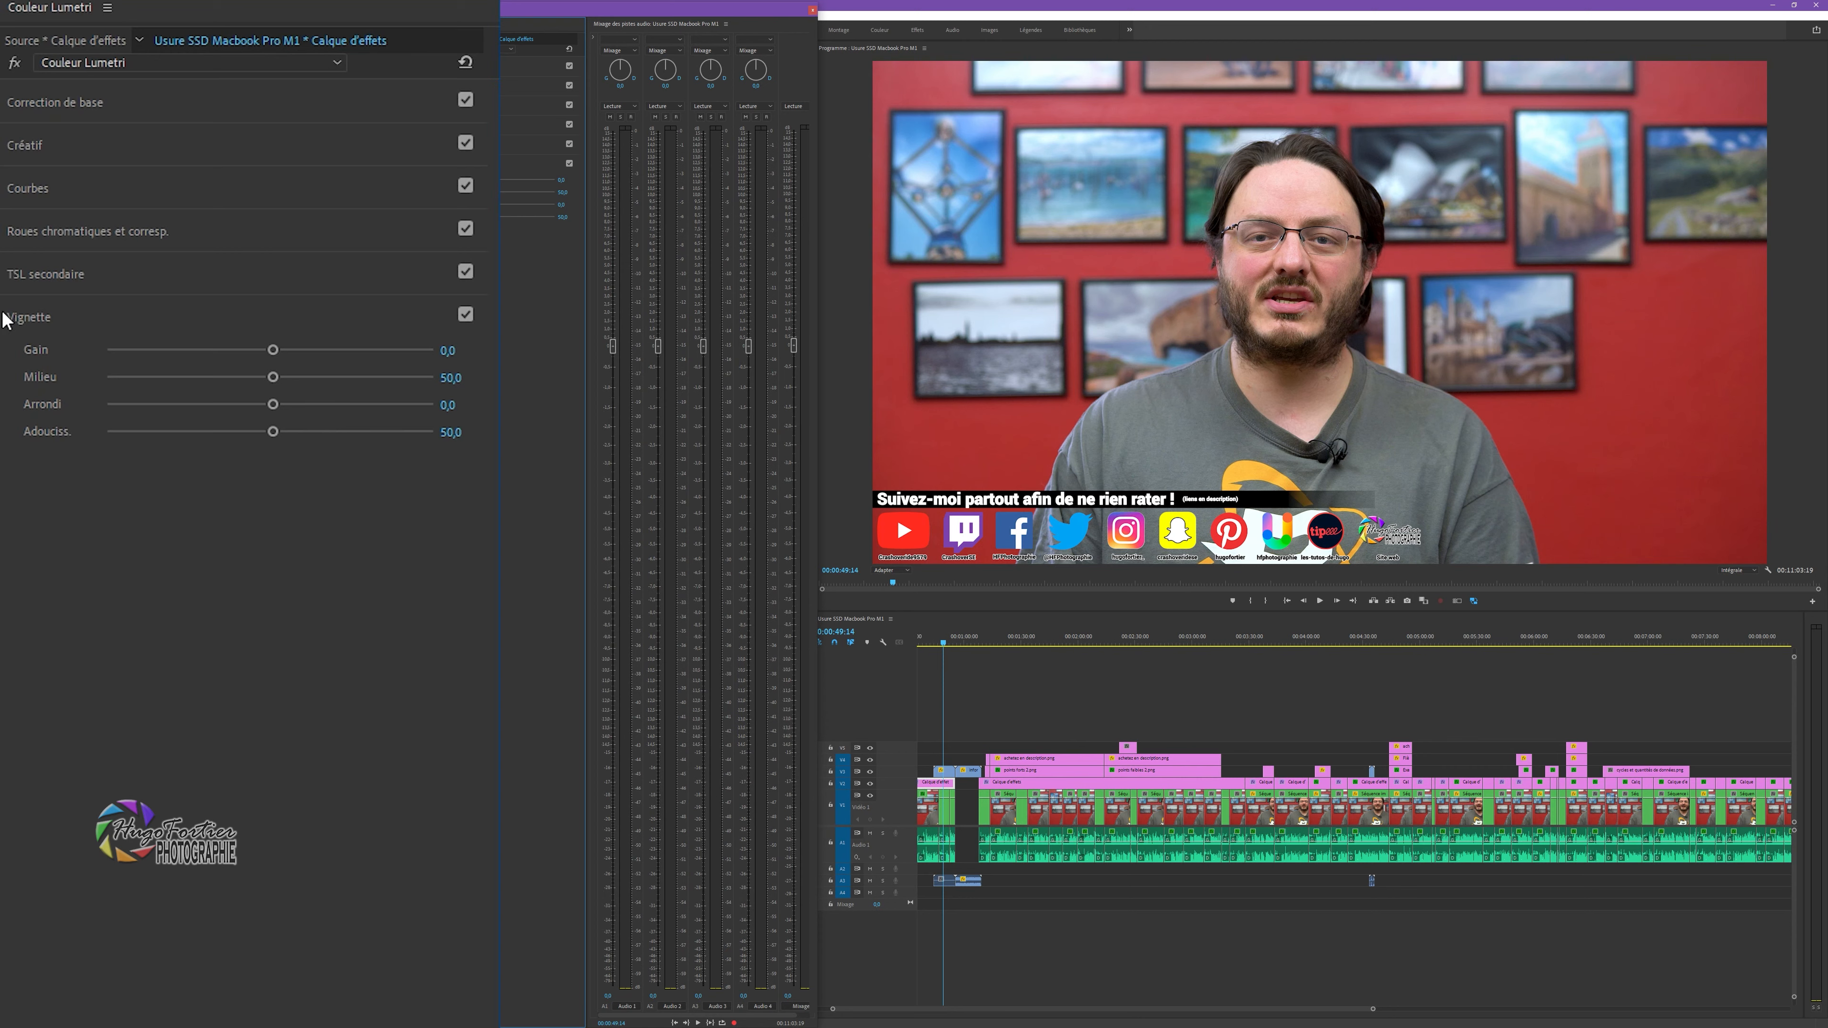
click(70, 106)
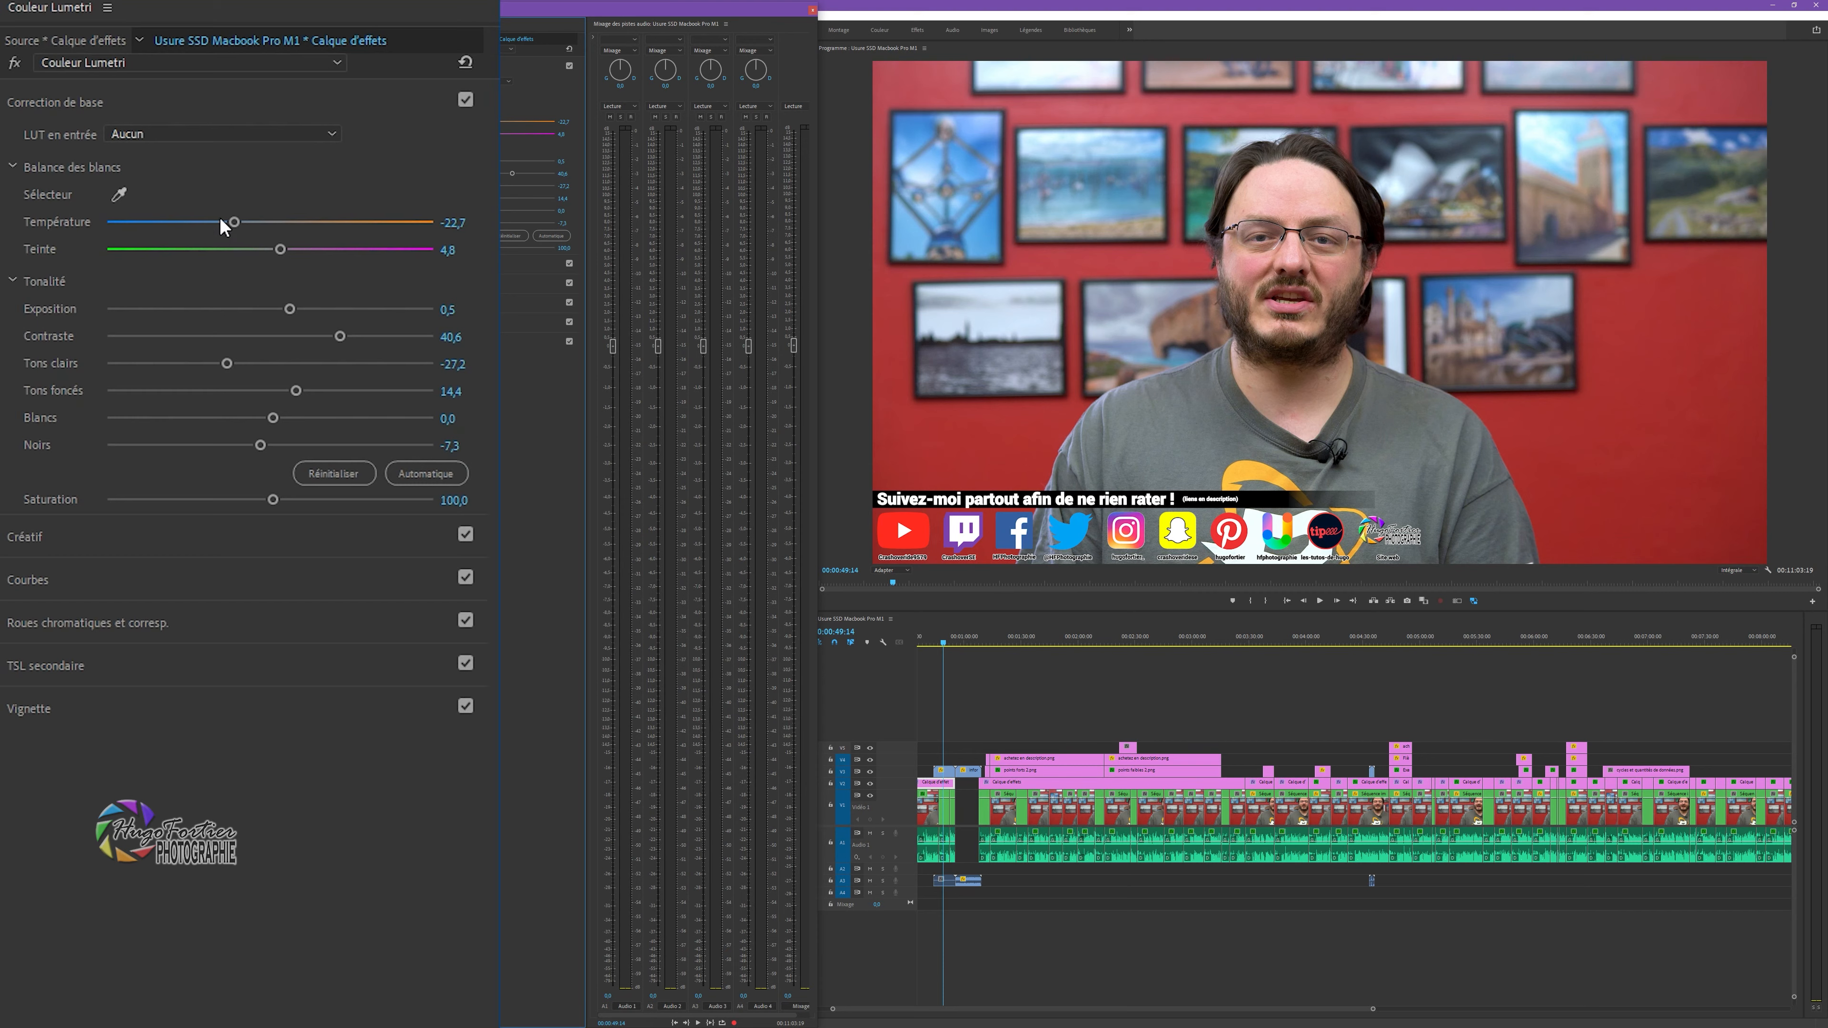
Try a much warmer Température and a Teinte of 73,8 in the white balance, undoing each change.
drag(233, 222, 603, 136)
key(ctrl+z)
drag(280, 249, 393, 268)
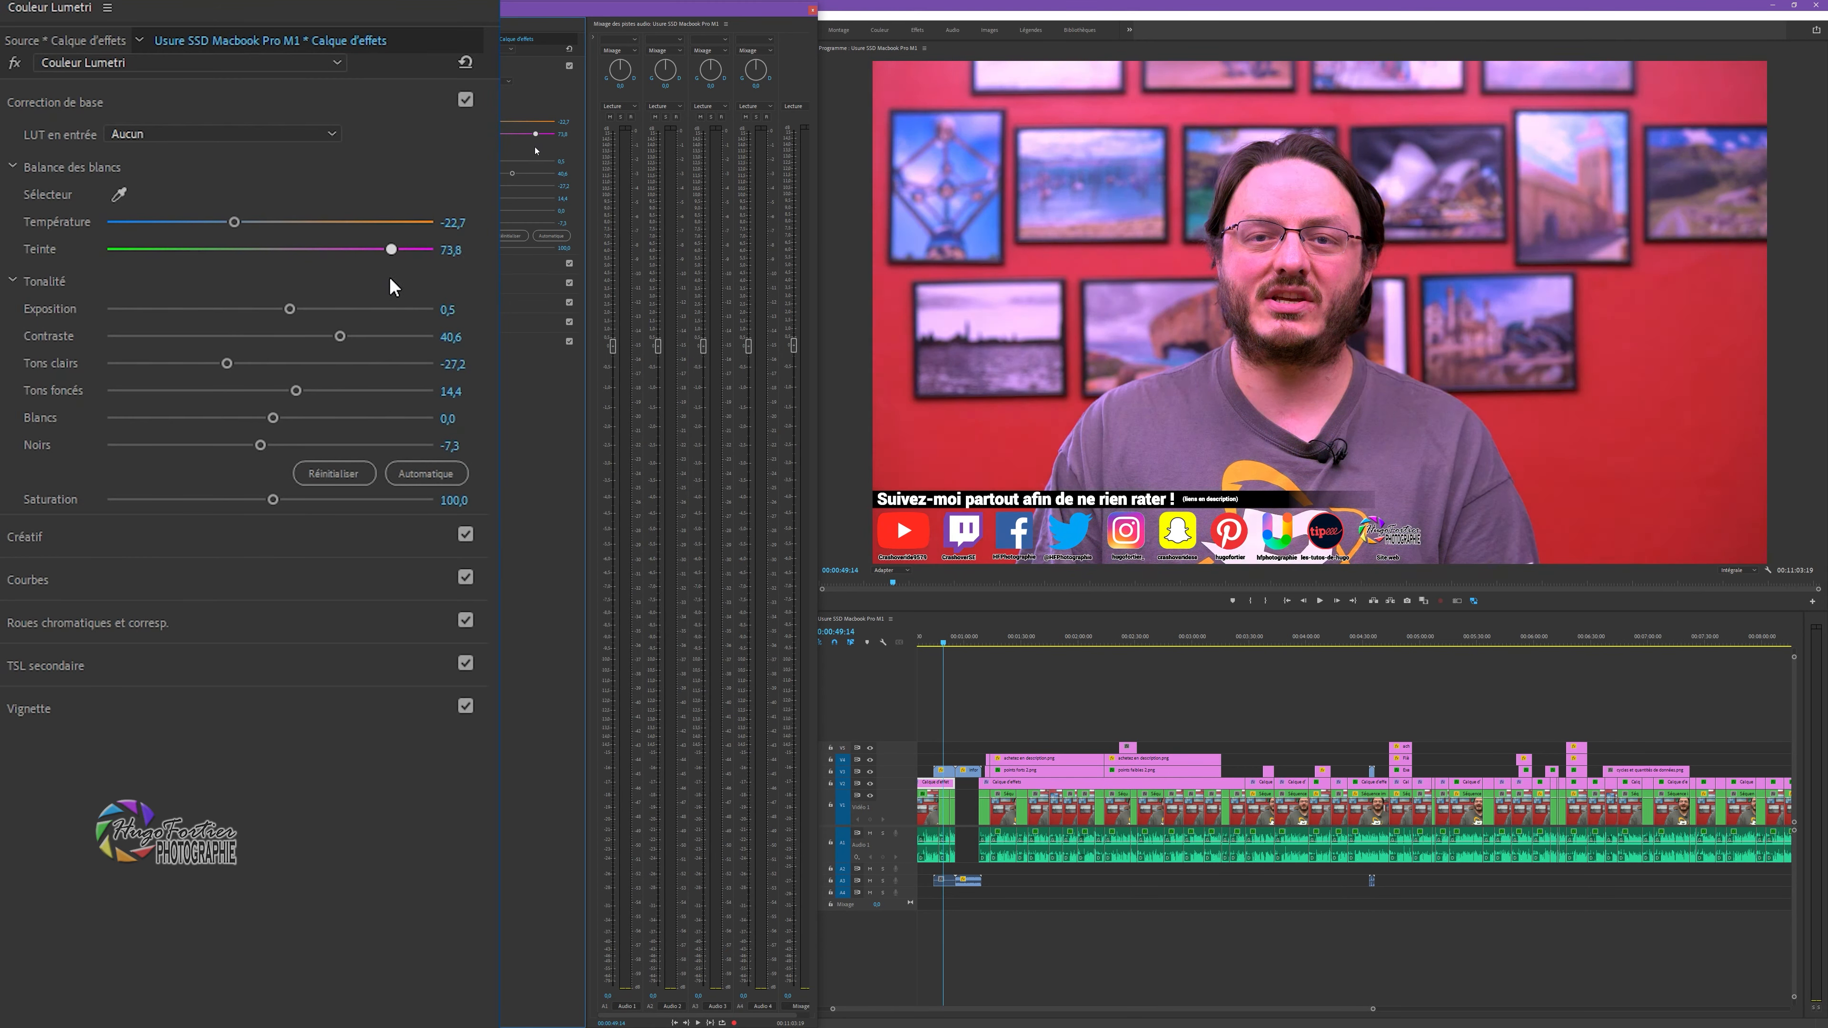
key(ctrl+z)
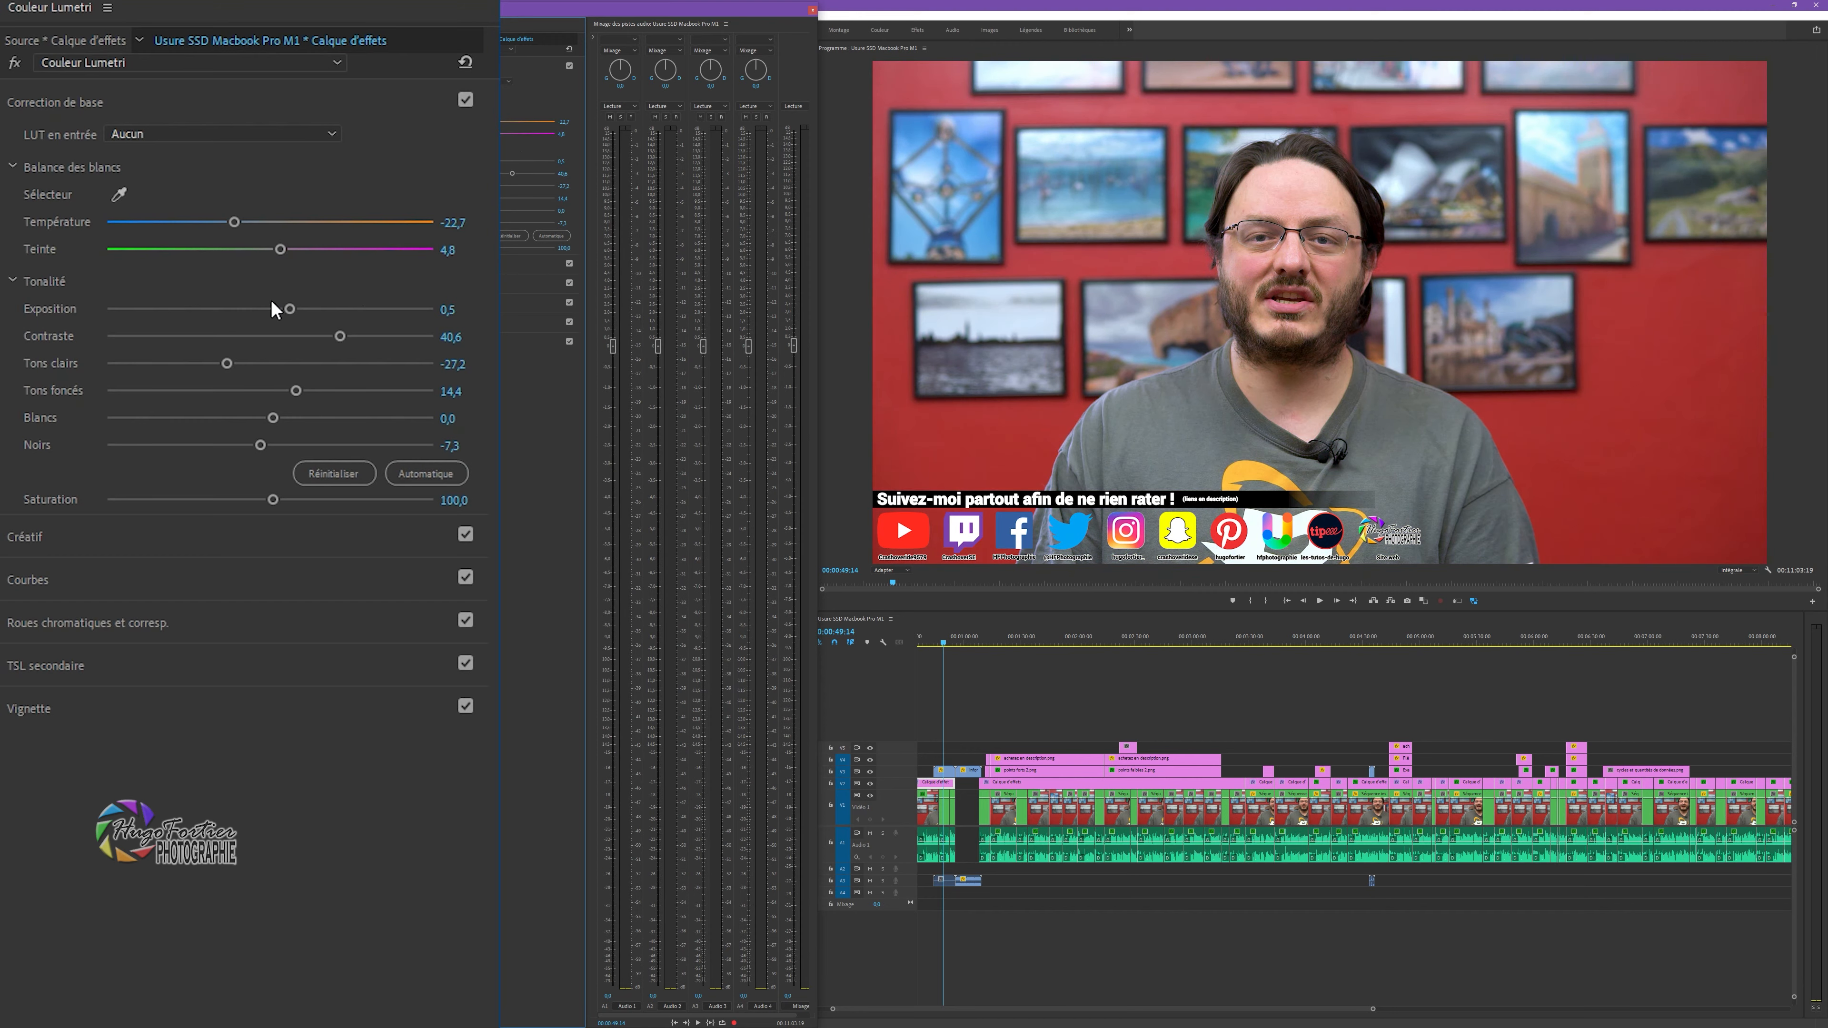
Try a higher Exposition and a Contraste of -80,2, restoring both tonal settings.
drag(289, 308, 314, 348)
drag(343, 335, 139, 339)
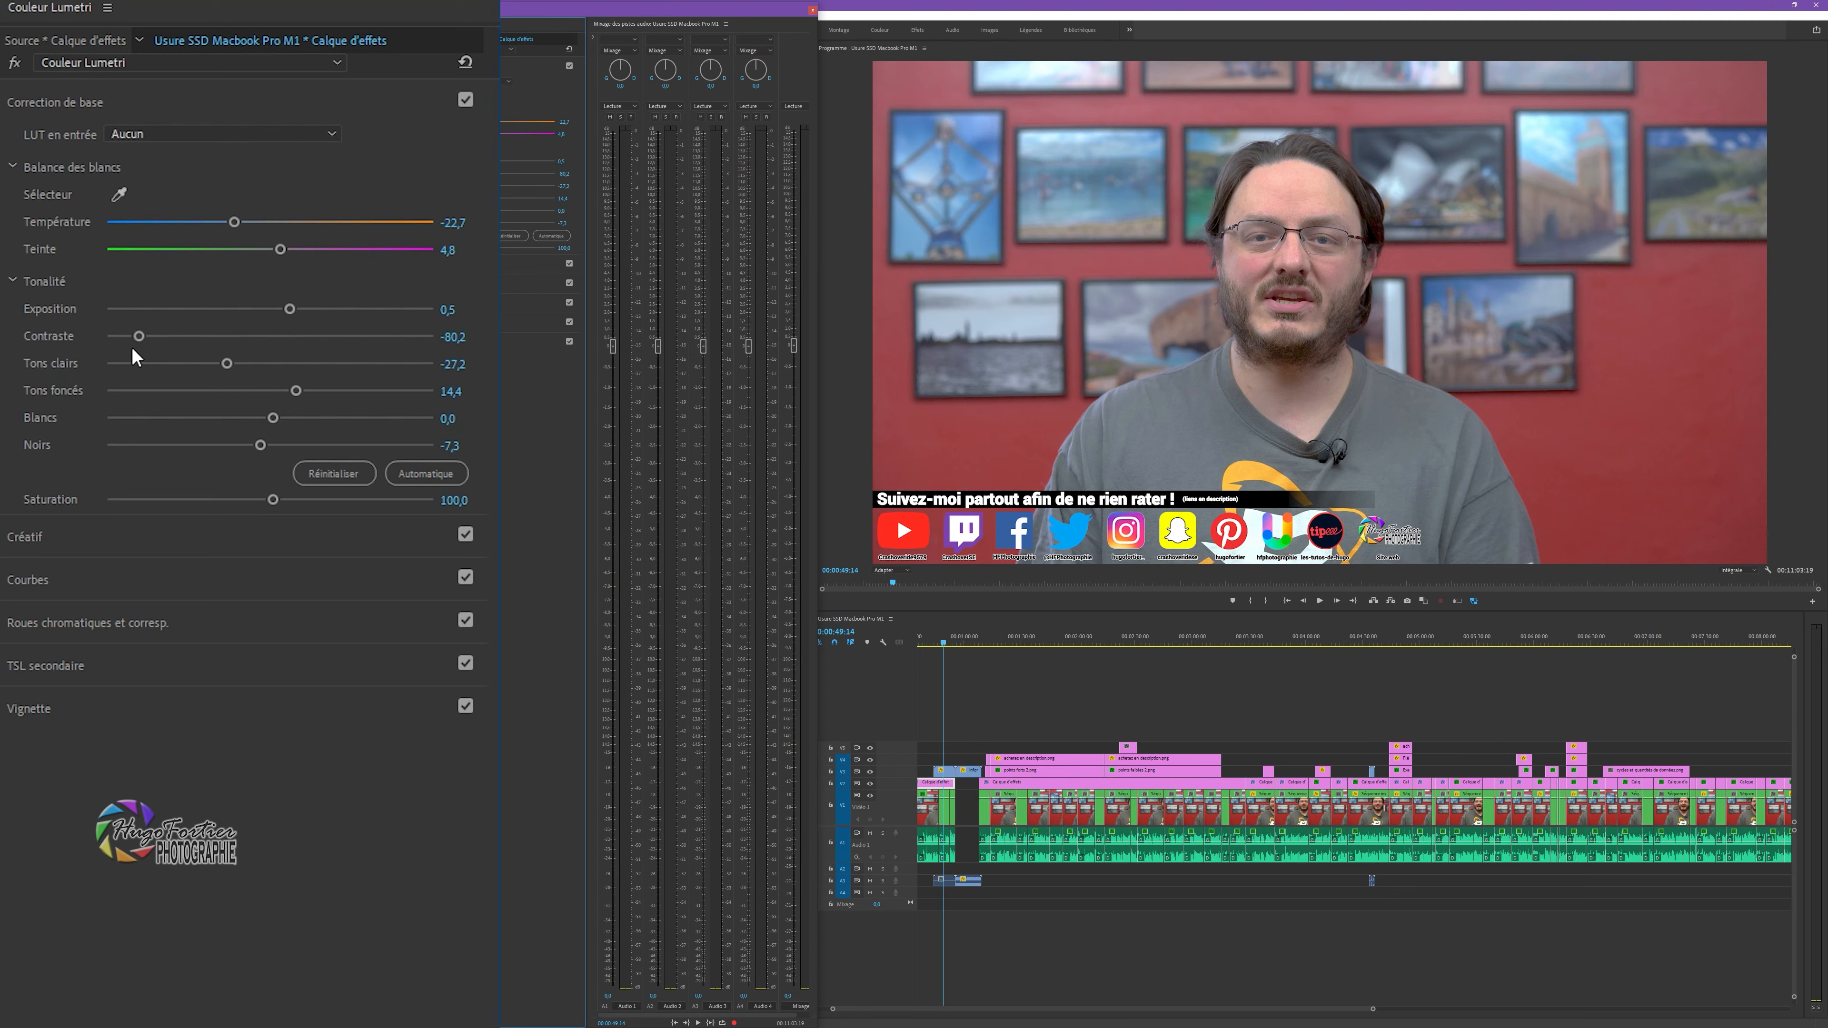
key(ctrl+z)
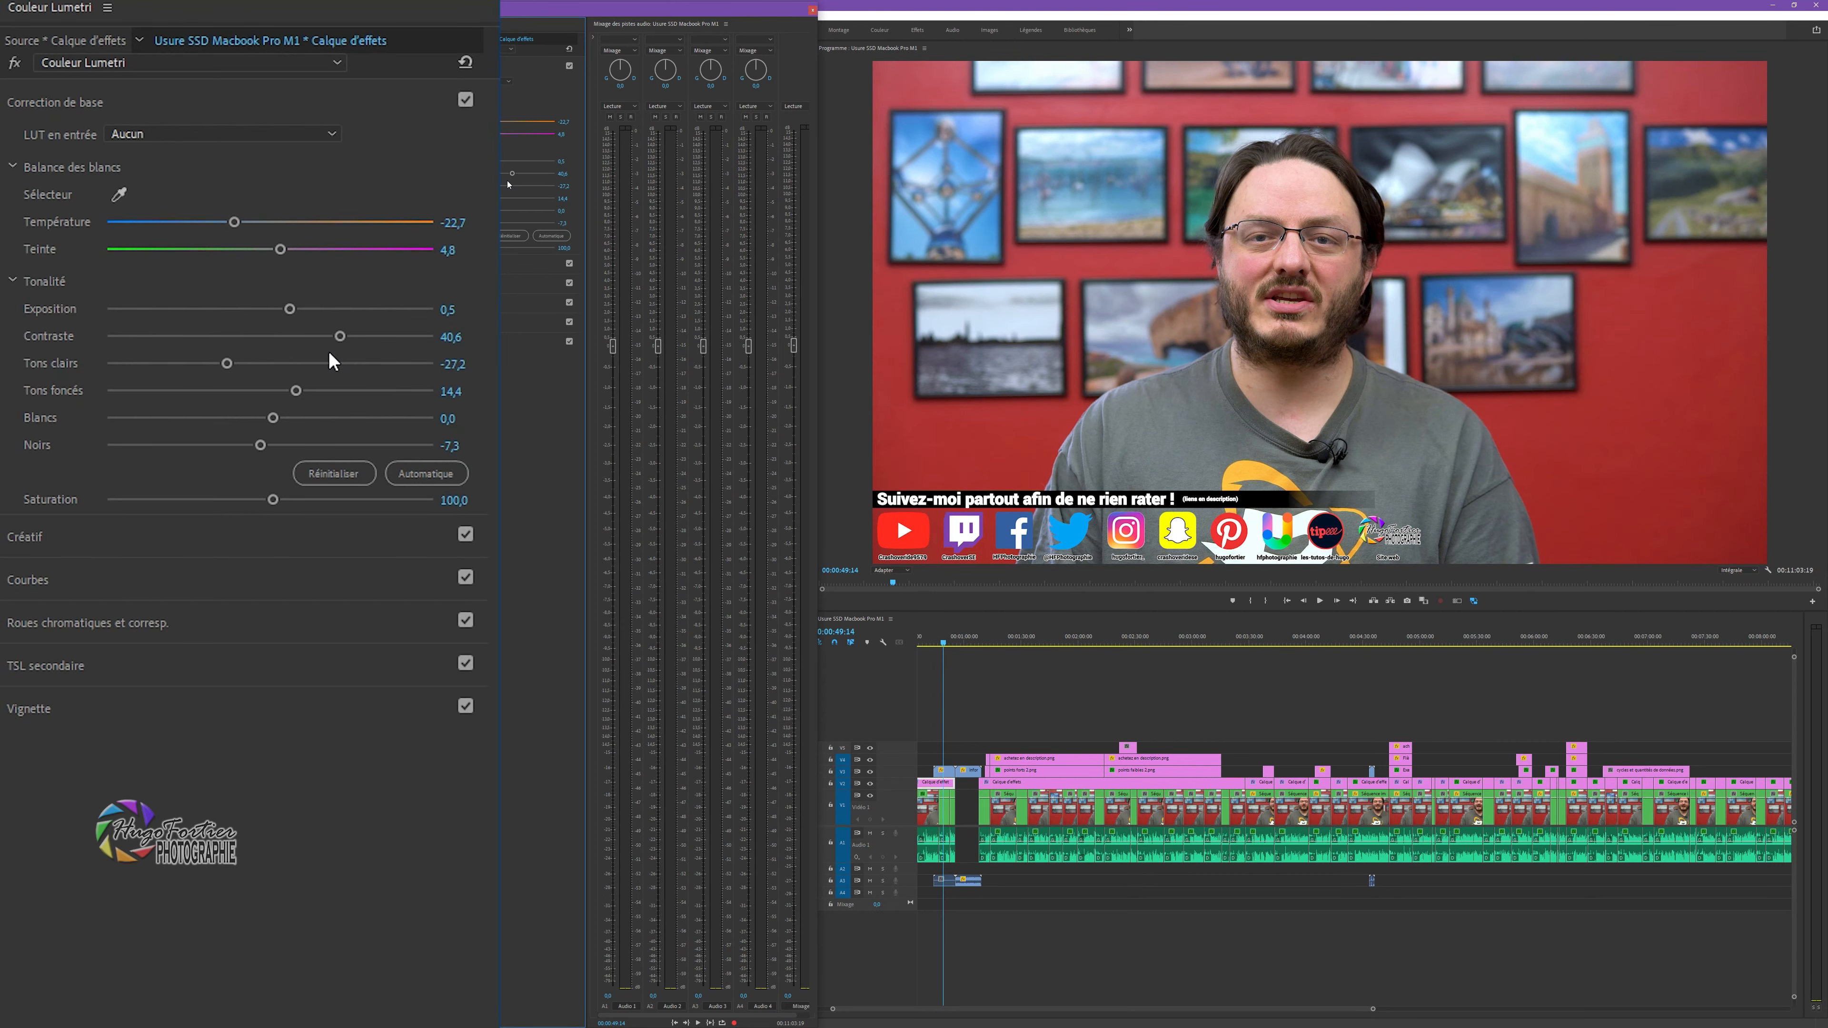
Try Tons clairs at 100,0 and Tons foncés at 80,2, restoring both sliders to their original settings.
drag(228, 361, 495, 362)
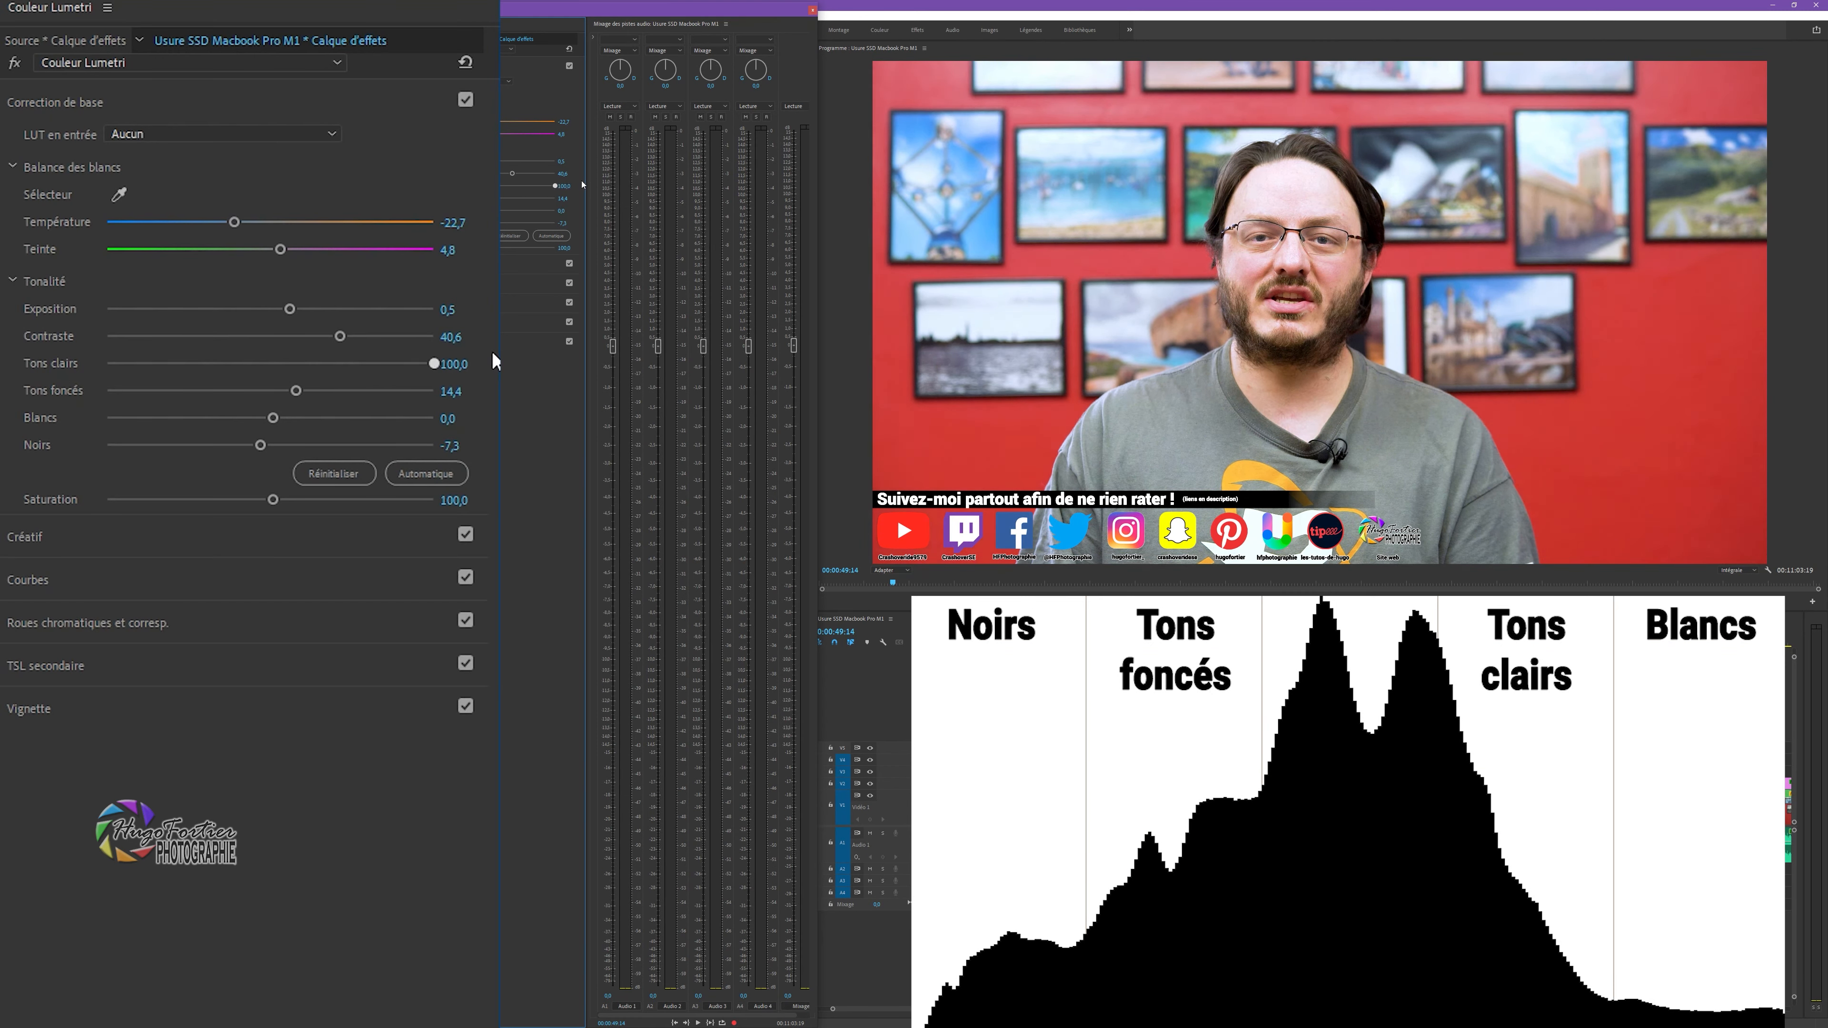
drag(485, 354, 221, 331)
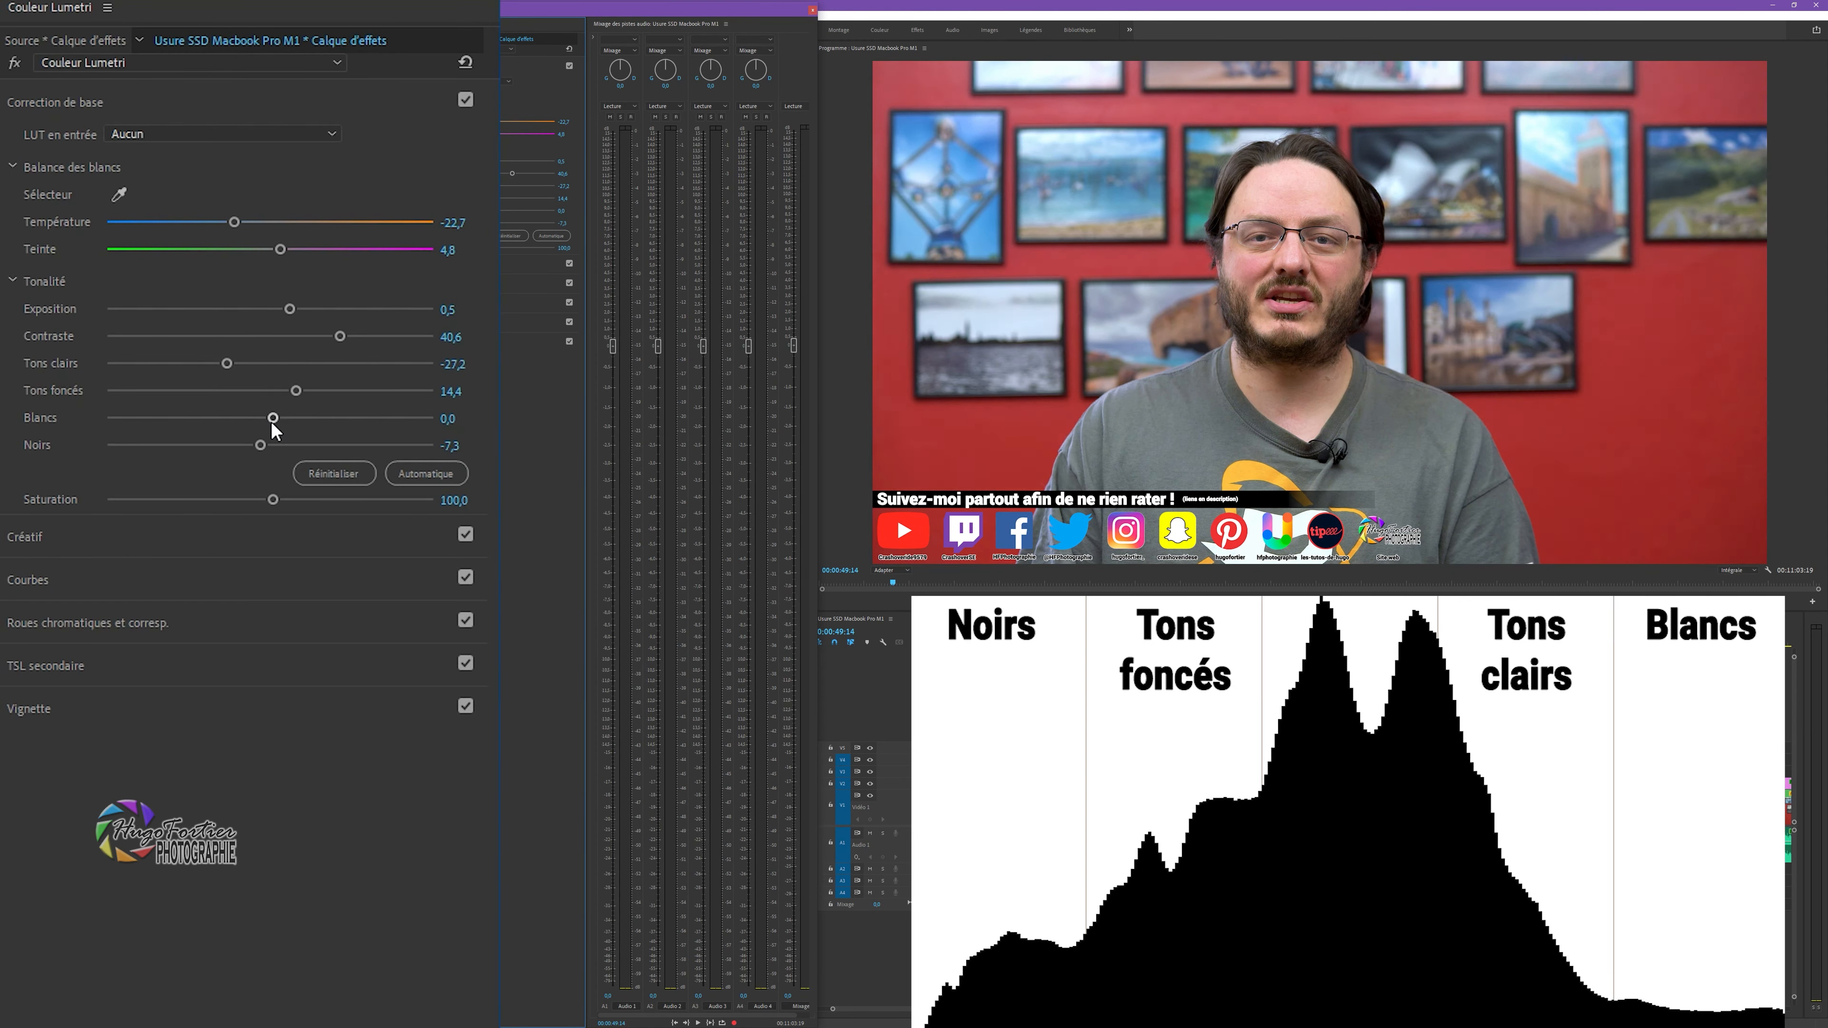
drag(295, 391, 434, 387)
drag(605, 193, 400, 373)
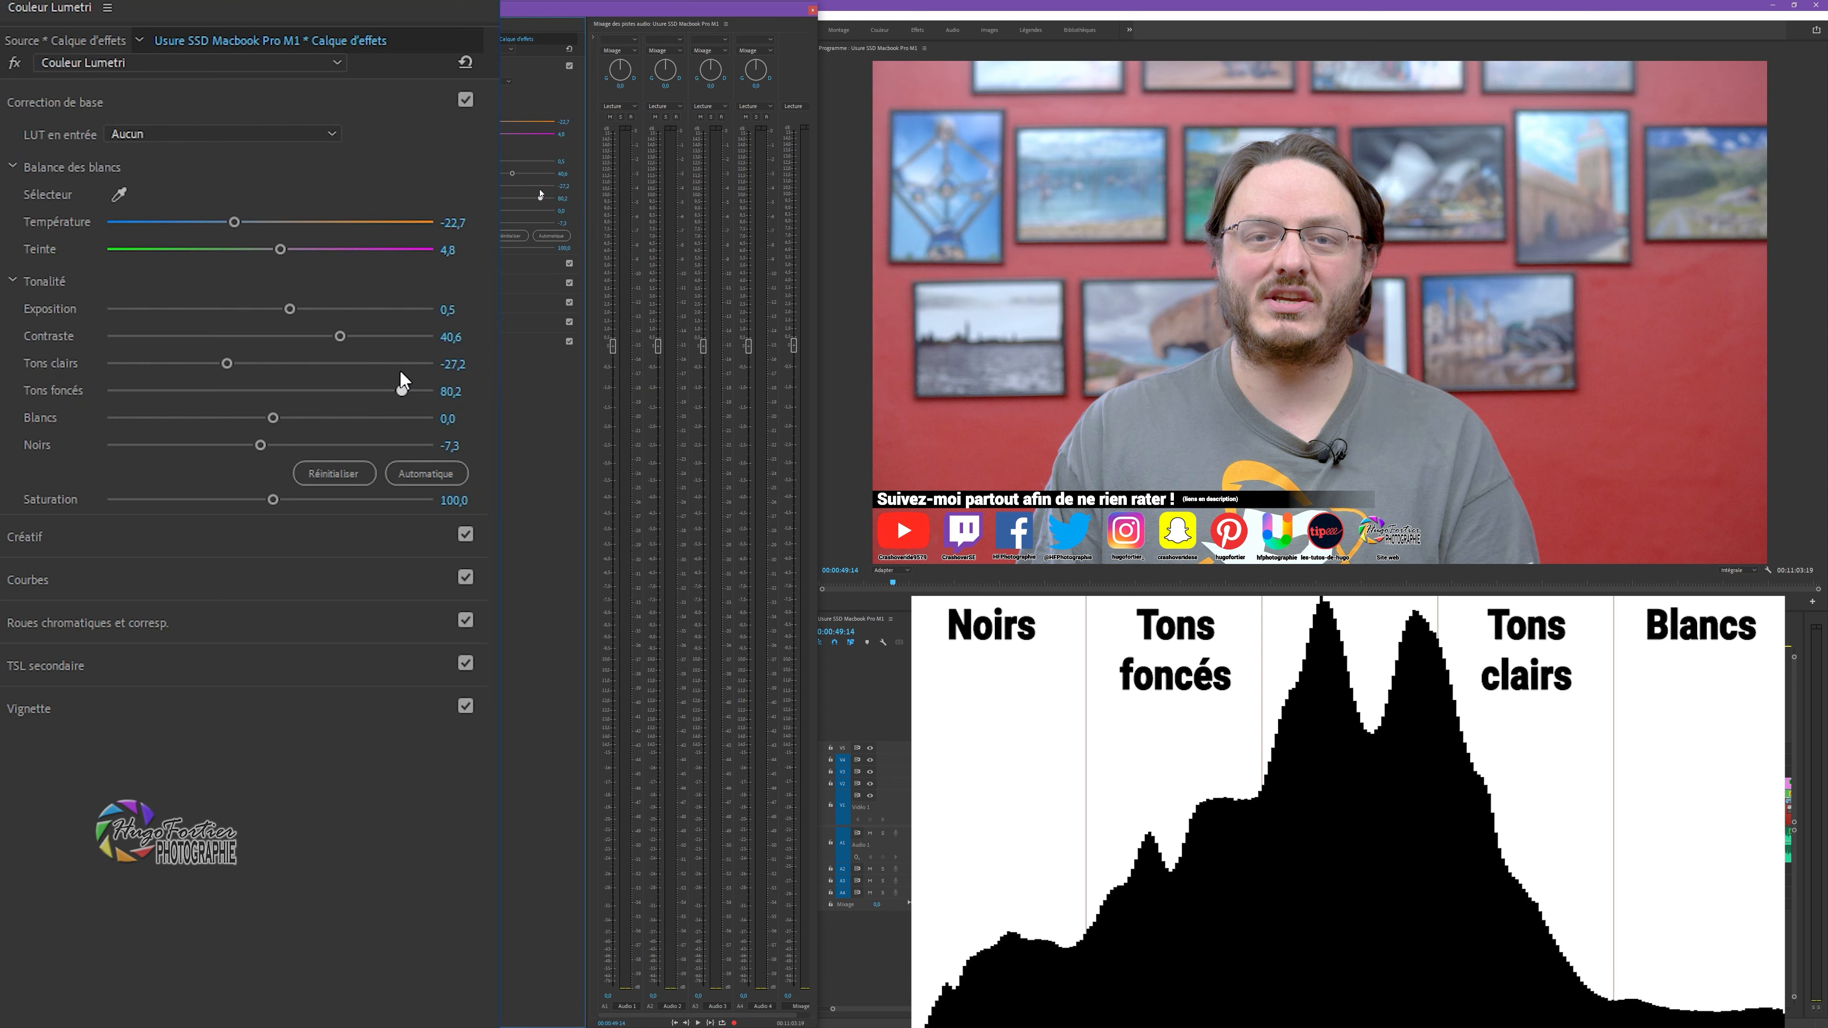
key(ctrl+z)
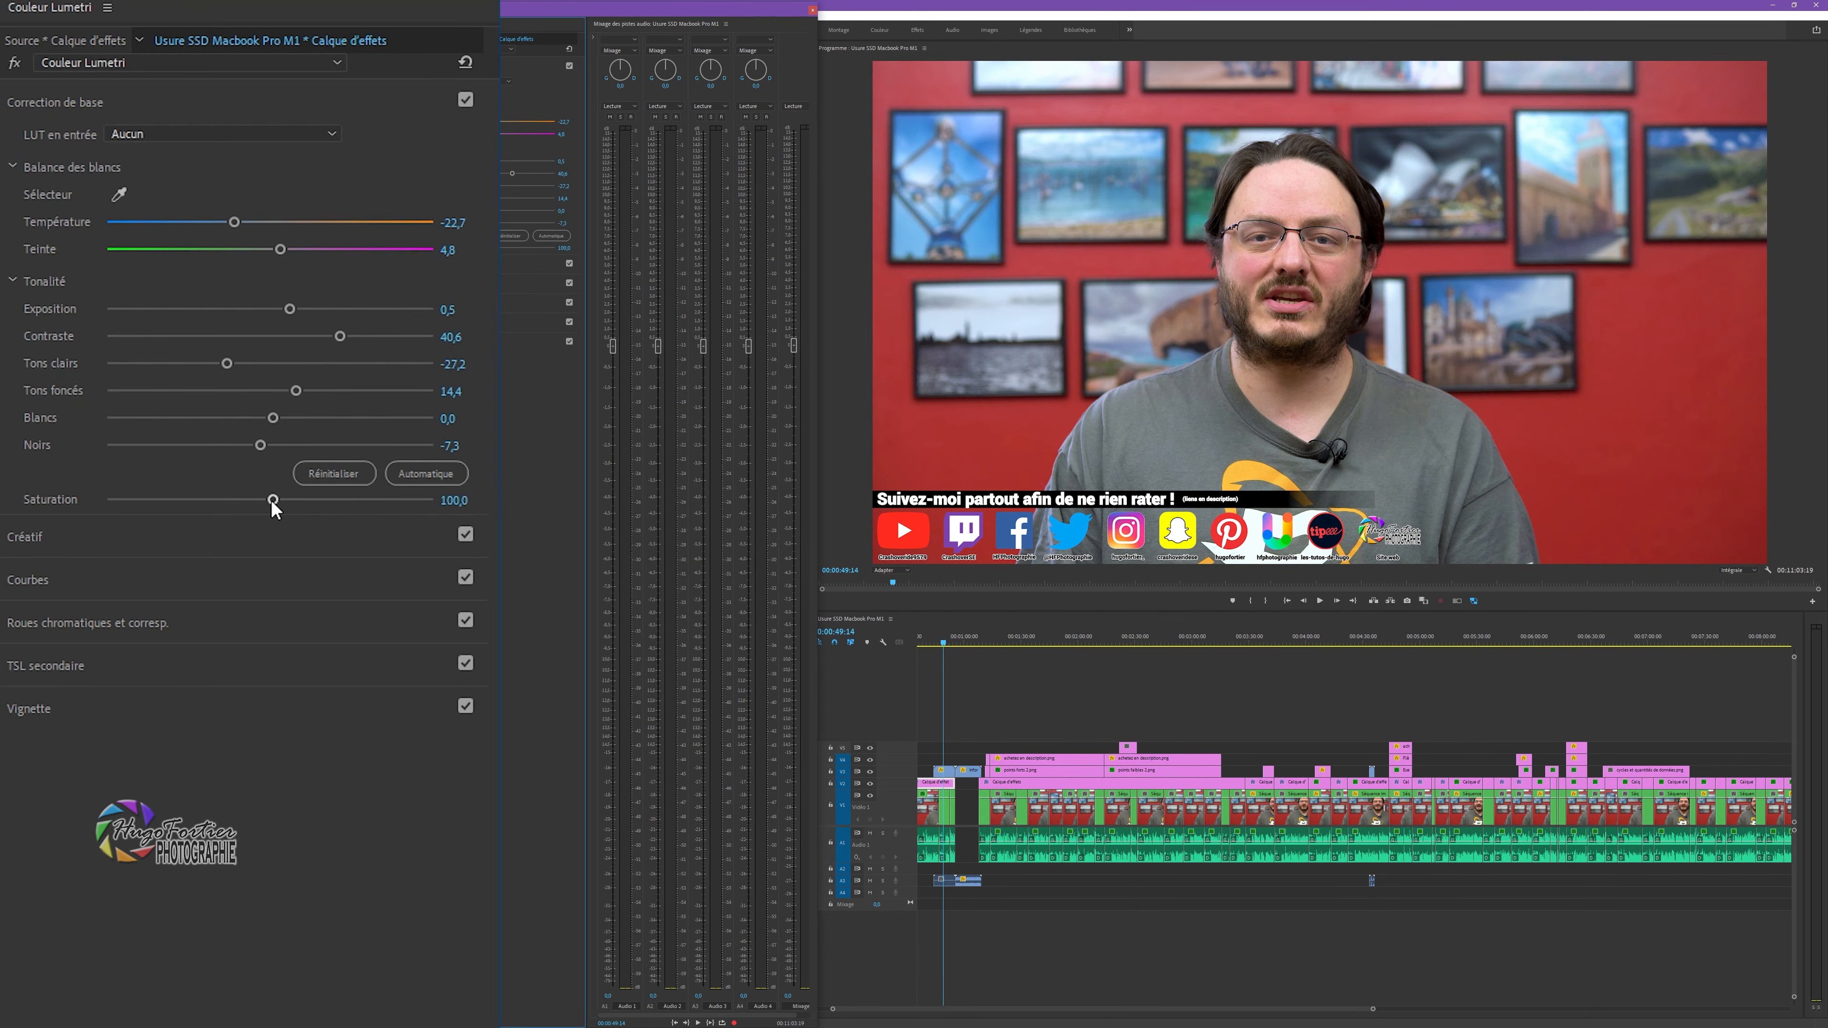
Try basic correction Saturation values of 193,6 and 154,0, and reset the slider to 100,0.
drag(273, 498, 405, 523)
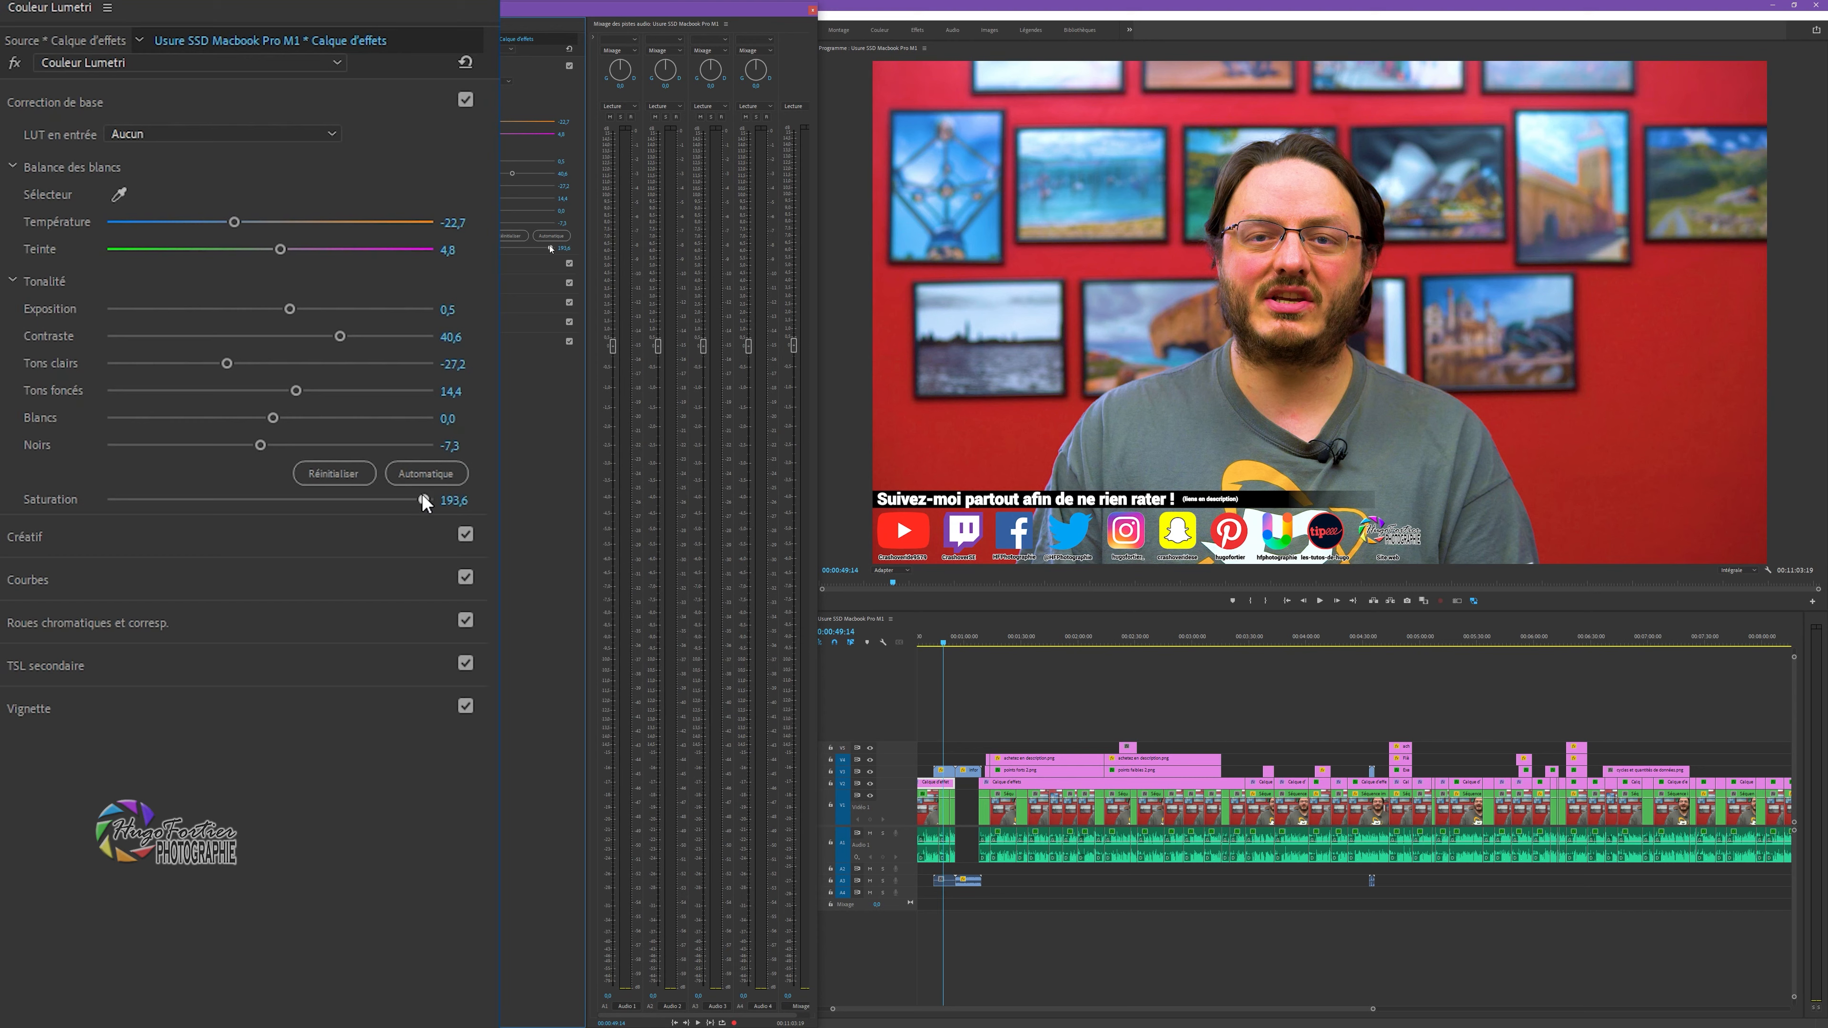
drag(423, 500, 358, 500)
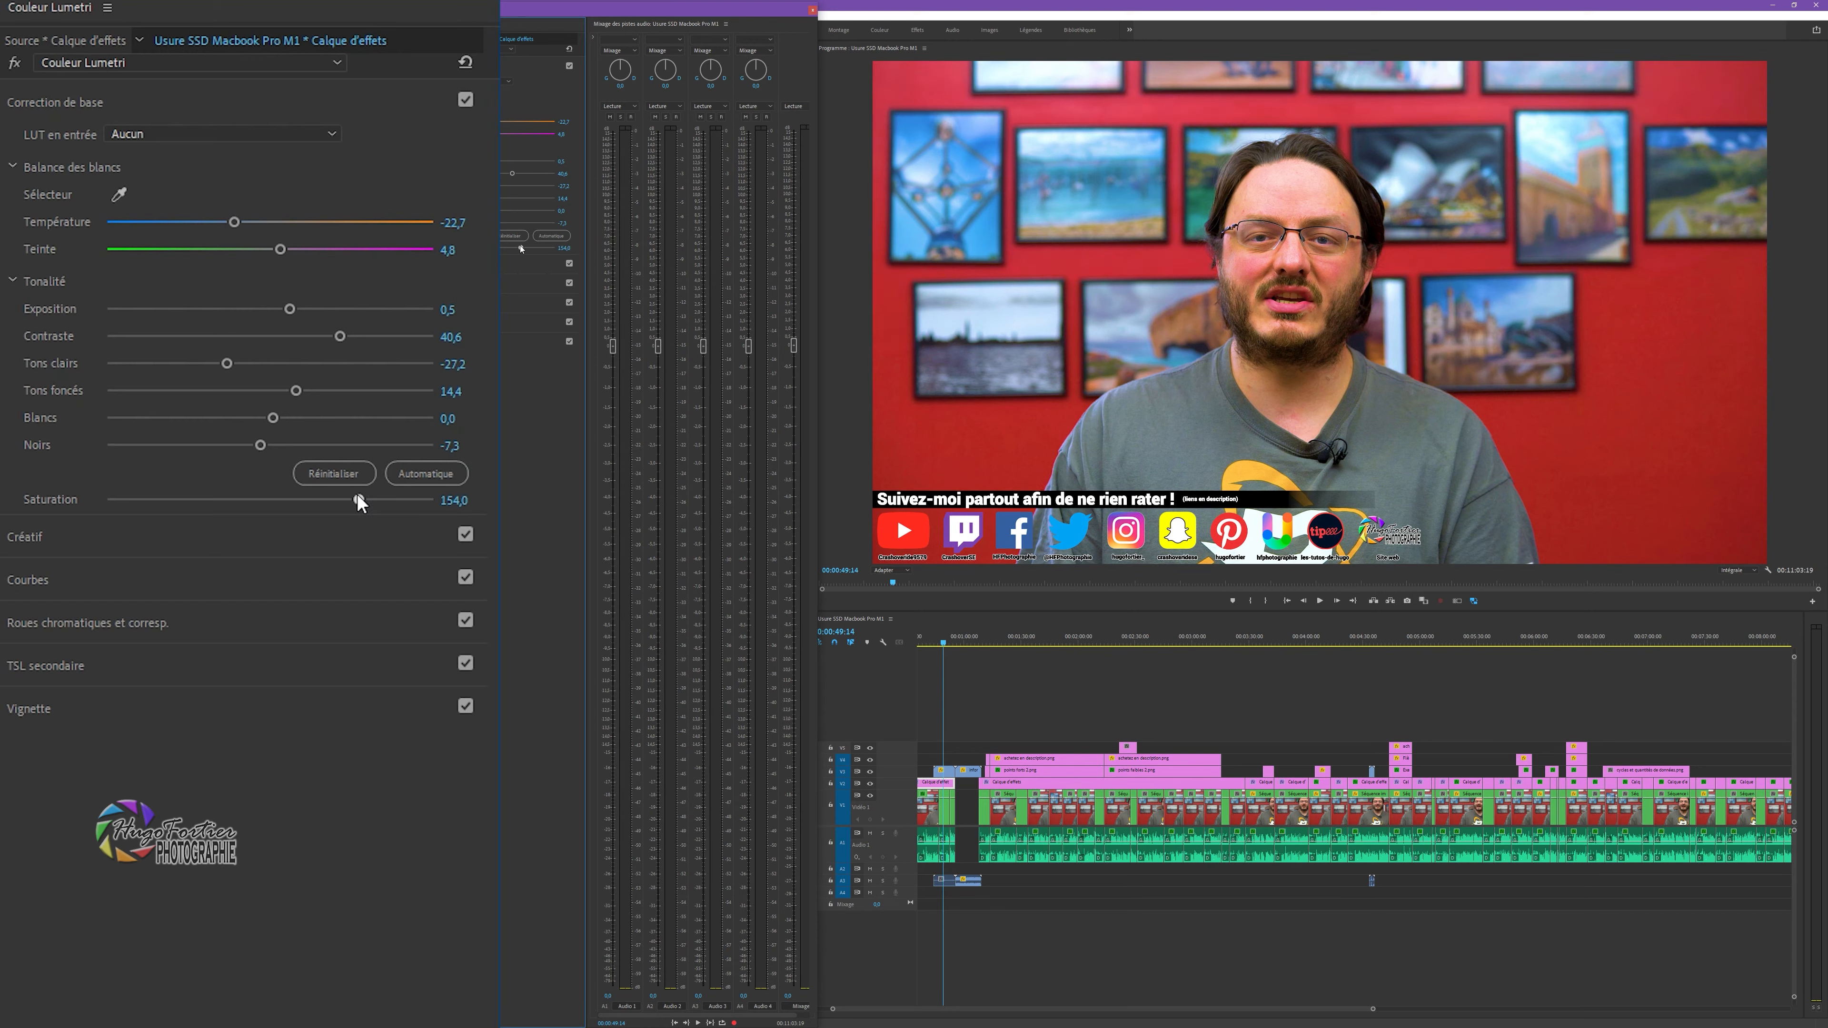
double_click(321, 500)
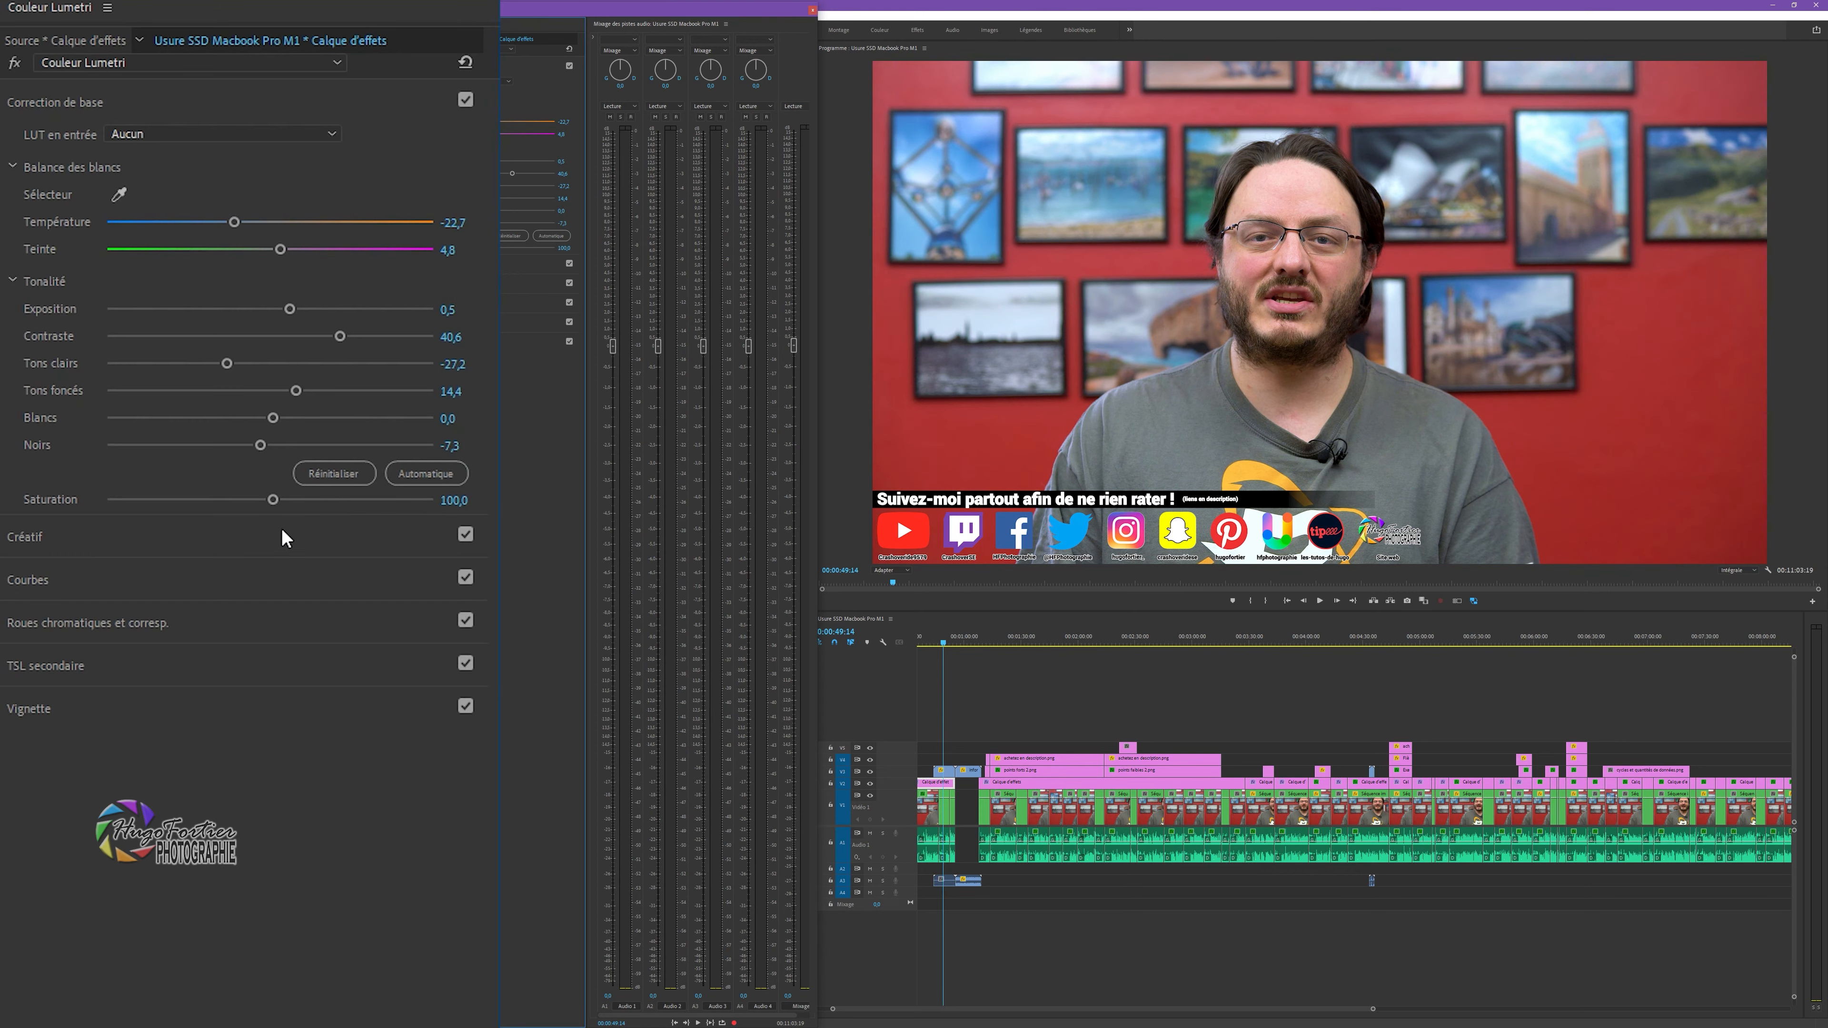
Try the SL BIG HDR look in the Créatif section with Intensité at 114,4, and set the look back to Aucun.
click(232, 536)
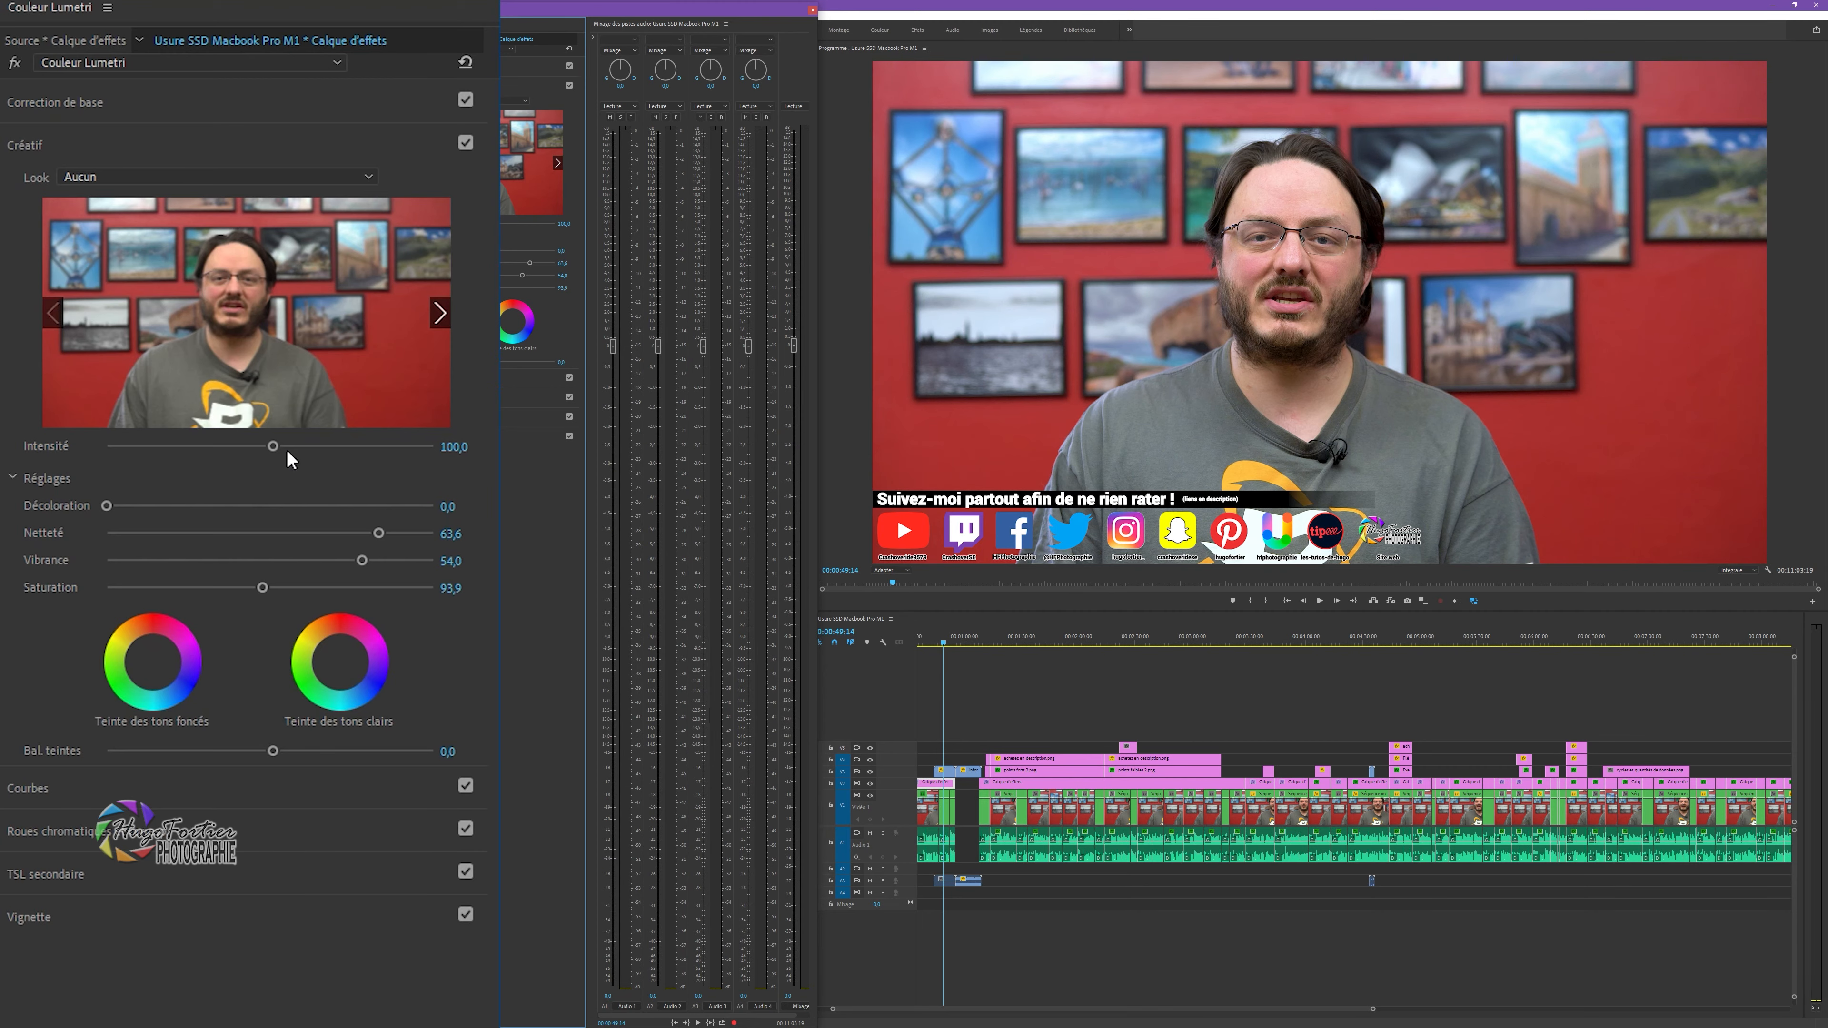
click(131, 178)
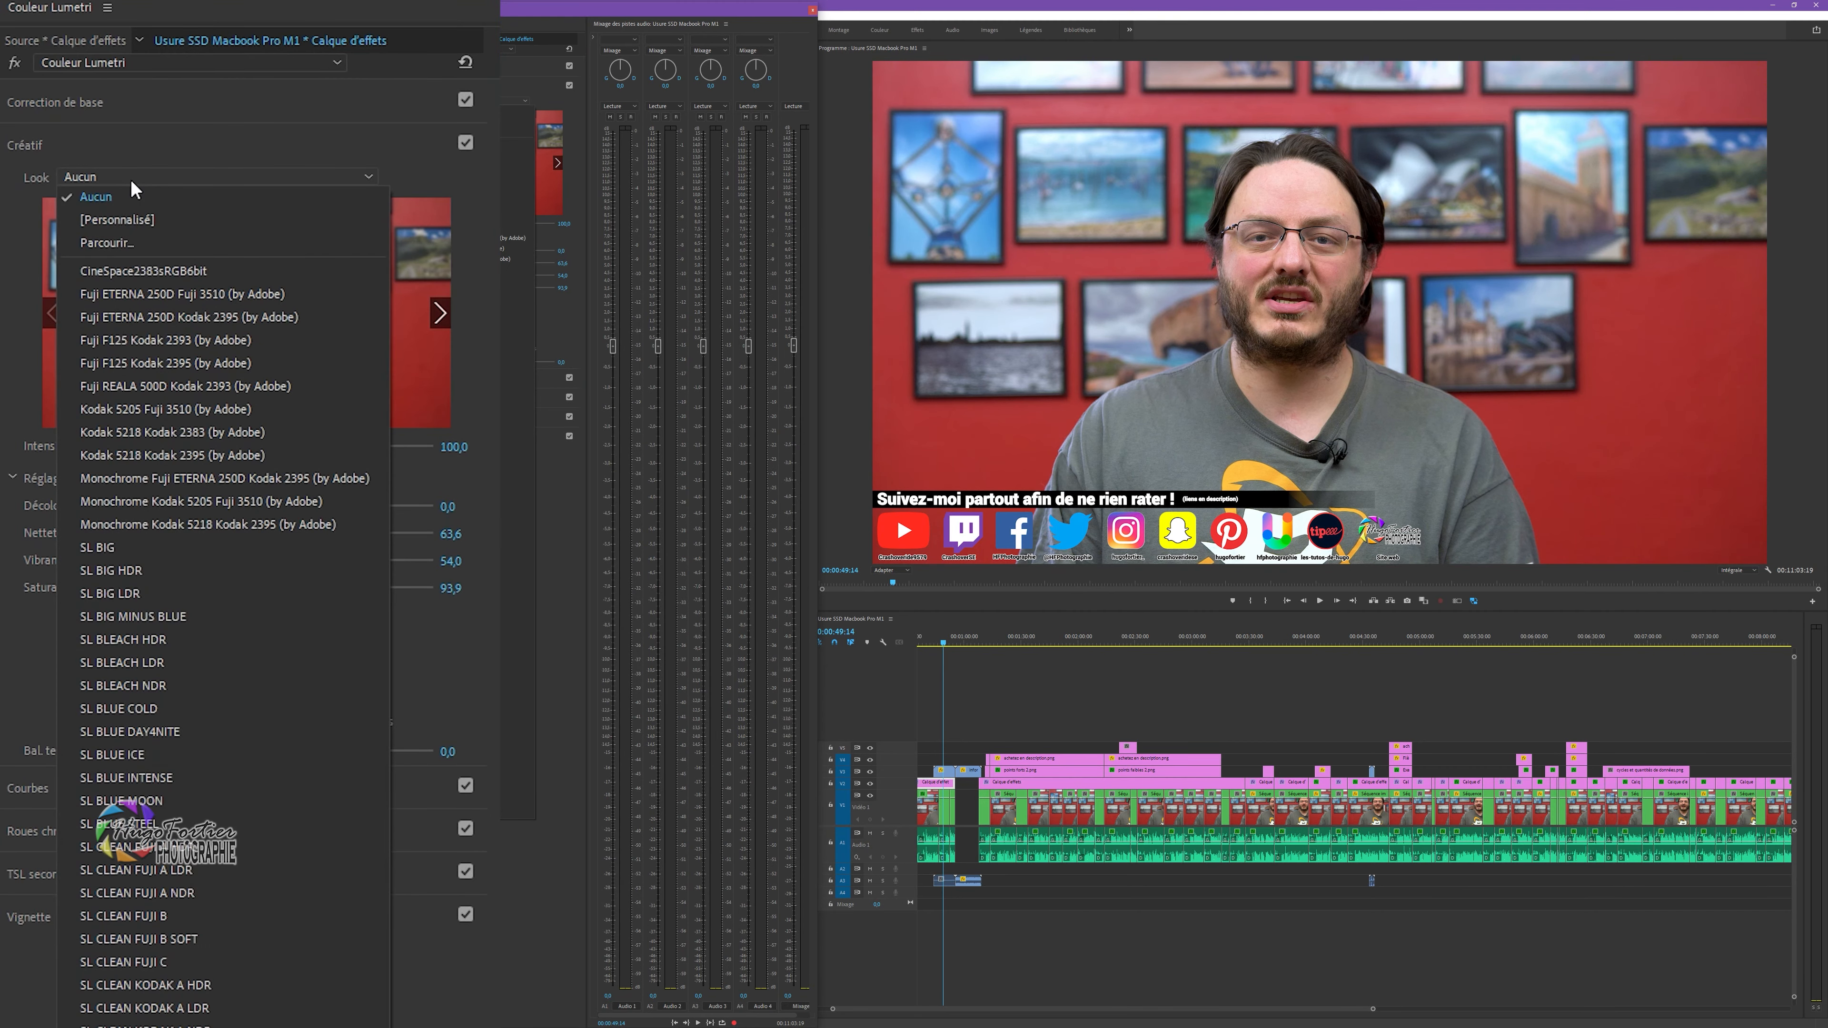
click(174, 573)
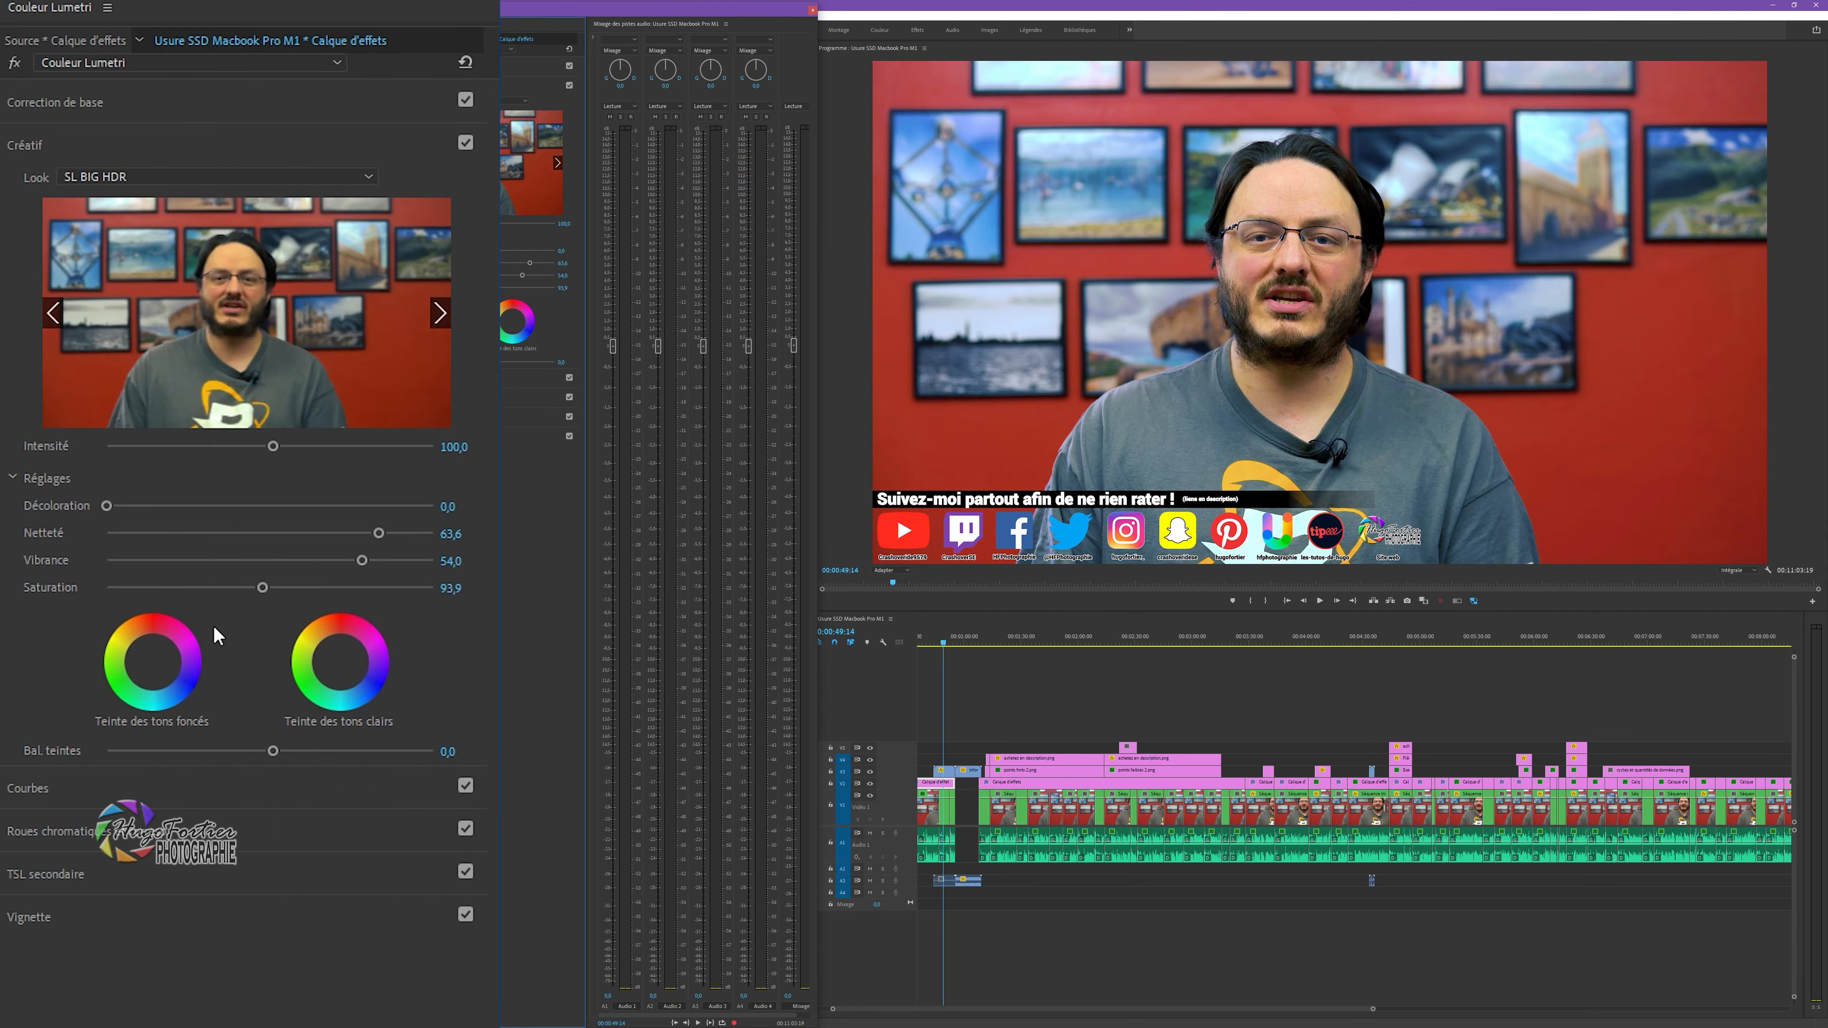
mouse_move(273, 446)
mouse_down()
mouse_move(393, 447)
mouse_move(351, 470)
mouse_move(157, 468)
mouse_move(314, 463)
mouse_move(223, 446)
mouse_move(362, 451)
mouse_move(241, 455)
mouse_move(296, 468)
mouse_up()
click(177, 180)
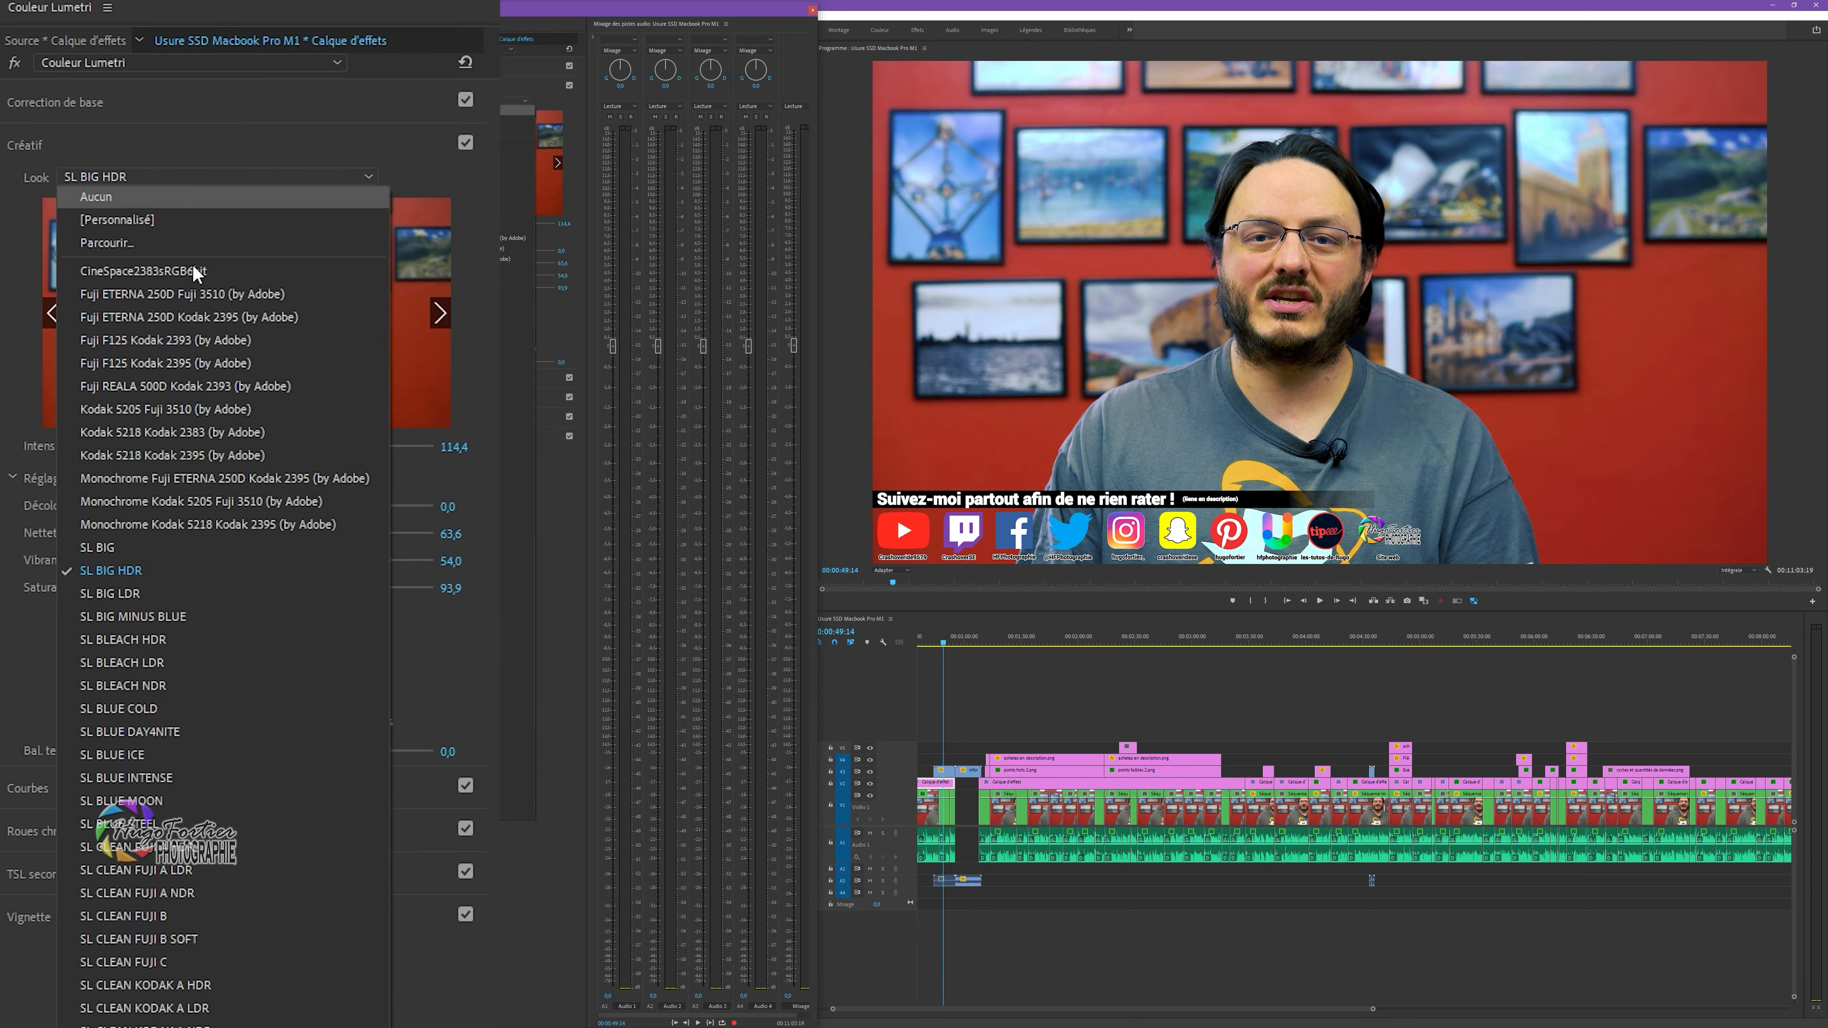
click(182, 197)
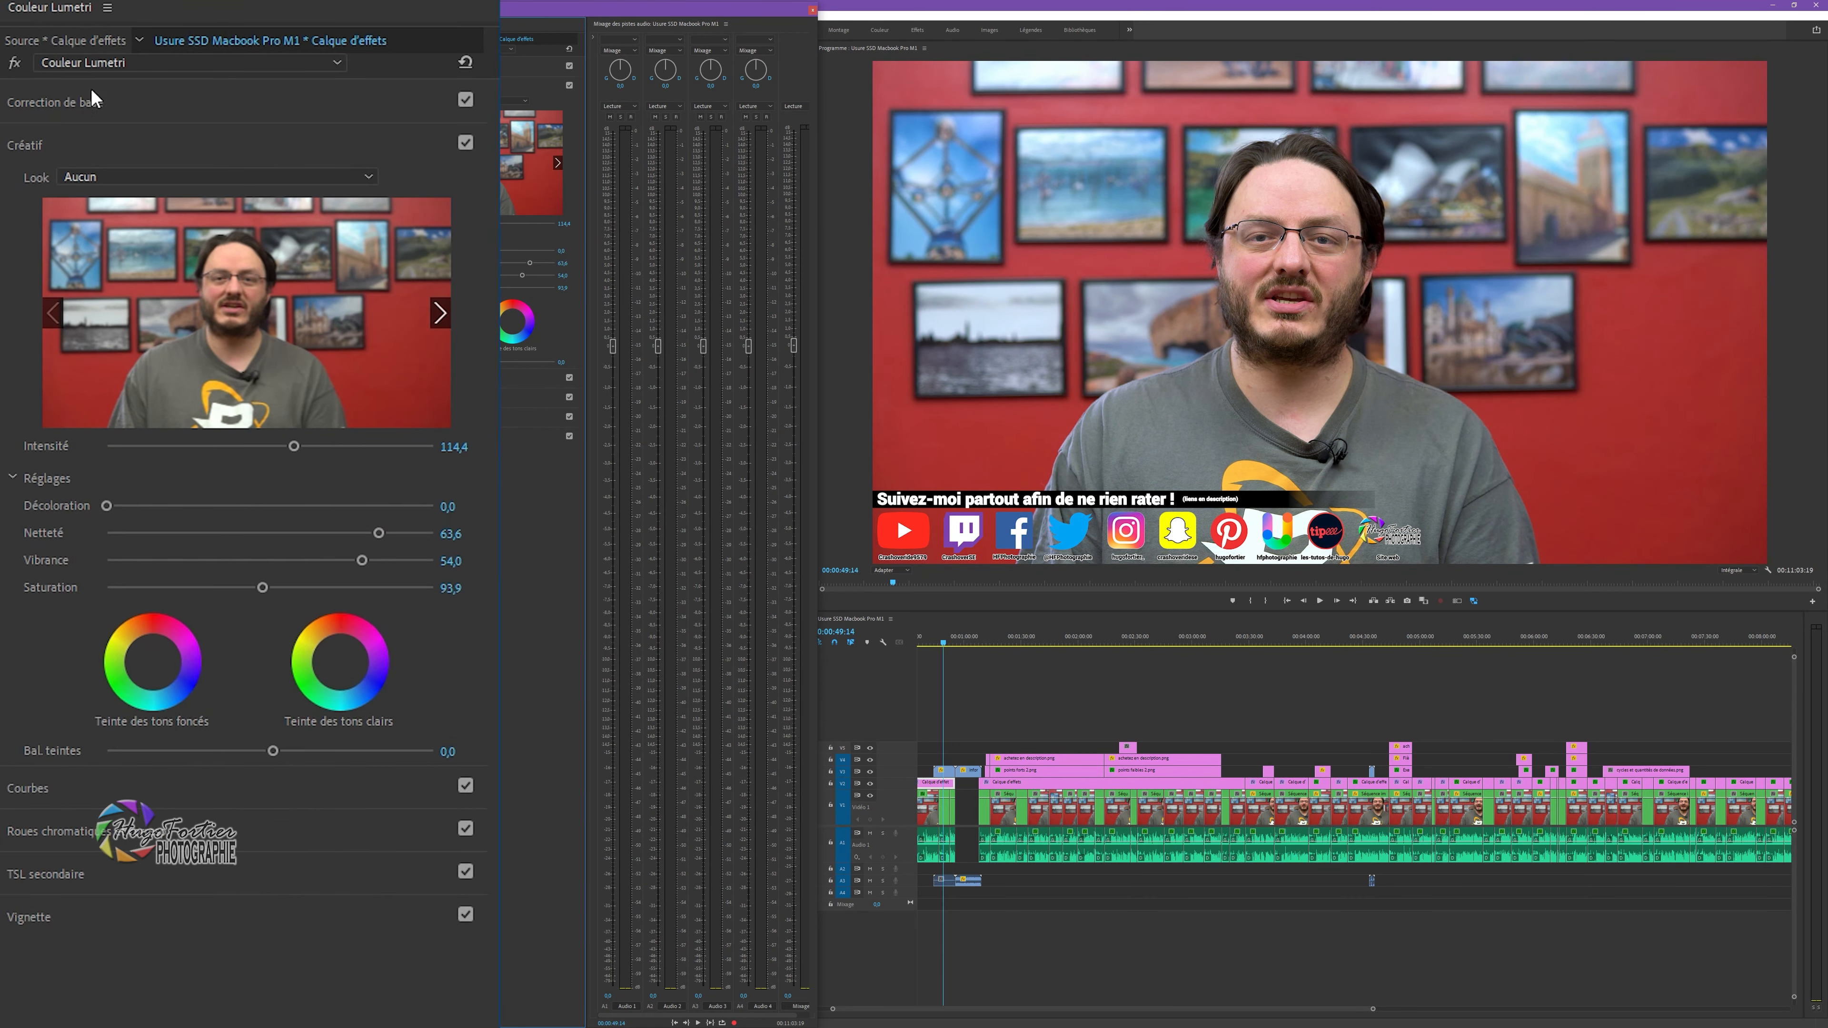
Try the Phantom_Rec709_Gamma and D-21_delogC_EI0200_B1 input LUTs in the basic correction section.
click(197, 100)
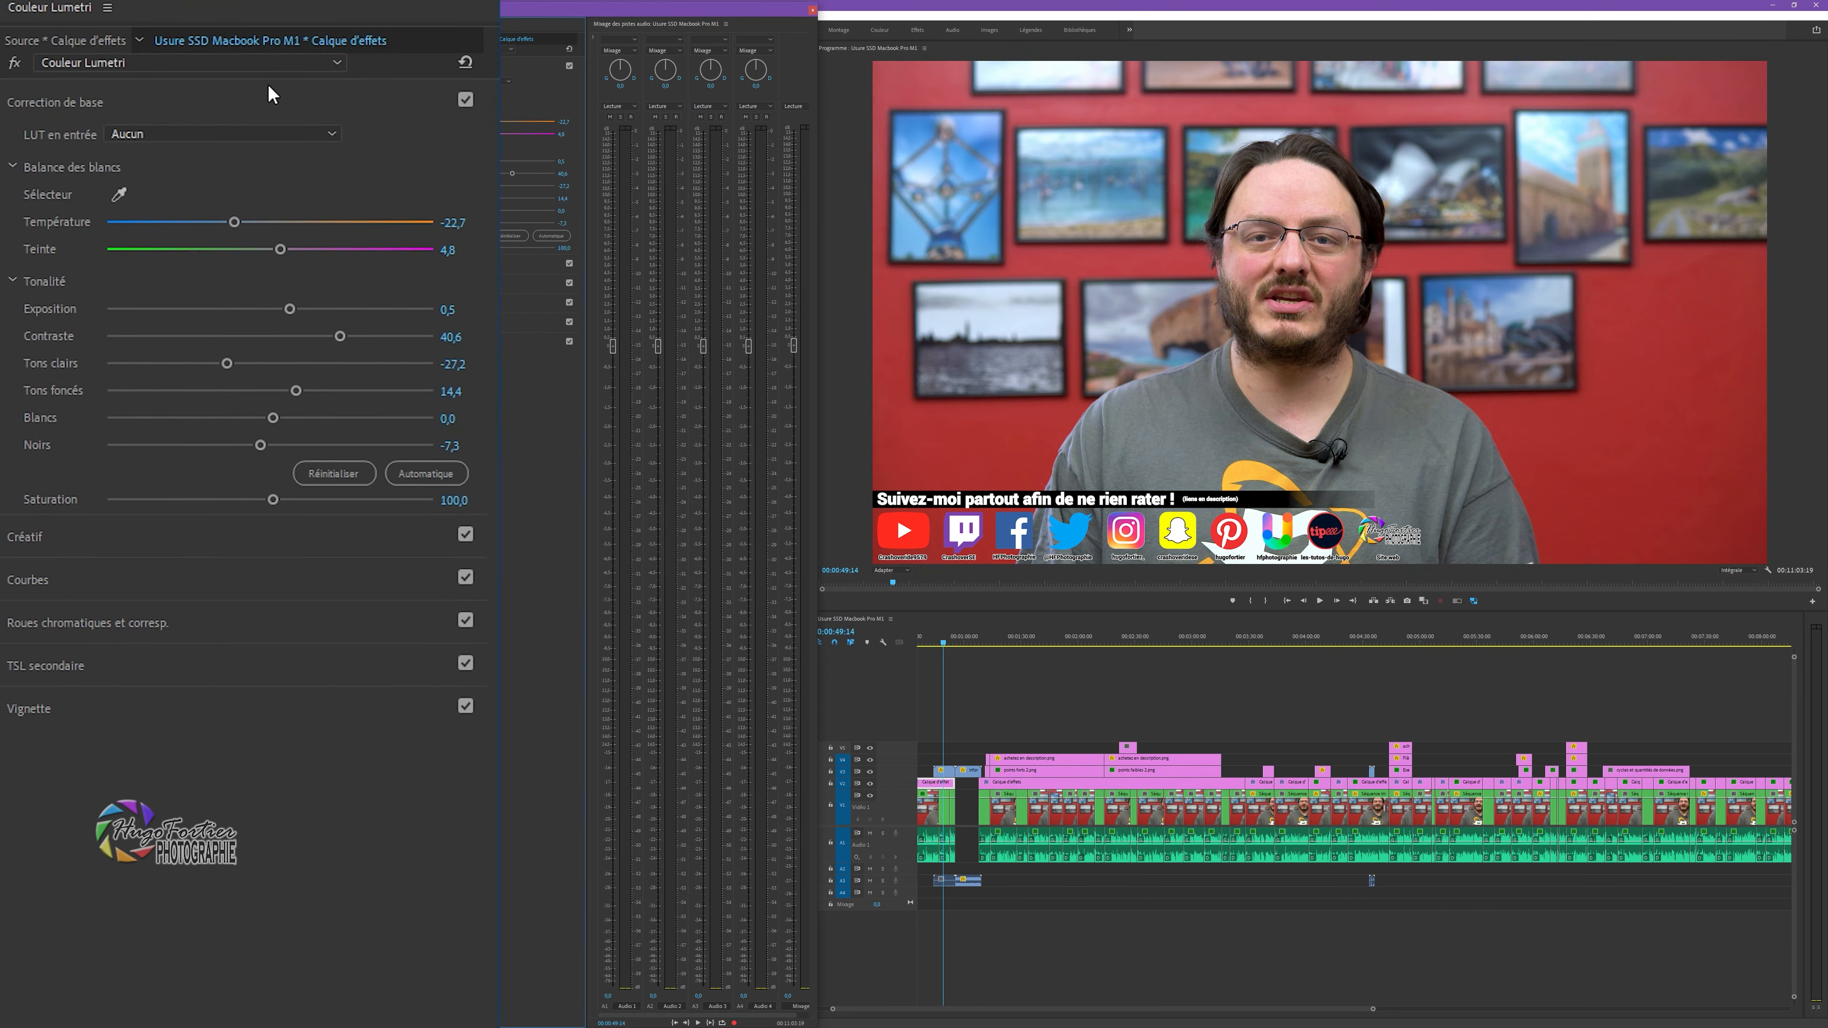
click(199, 133)
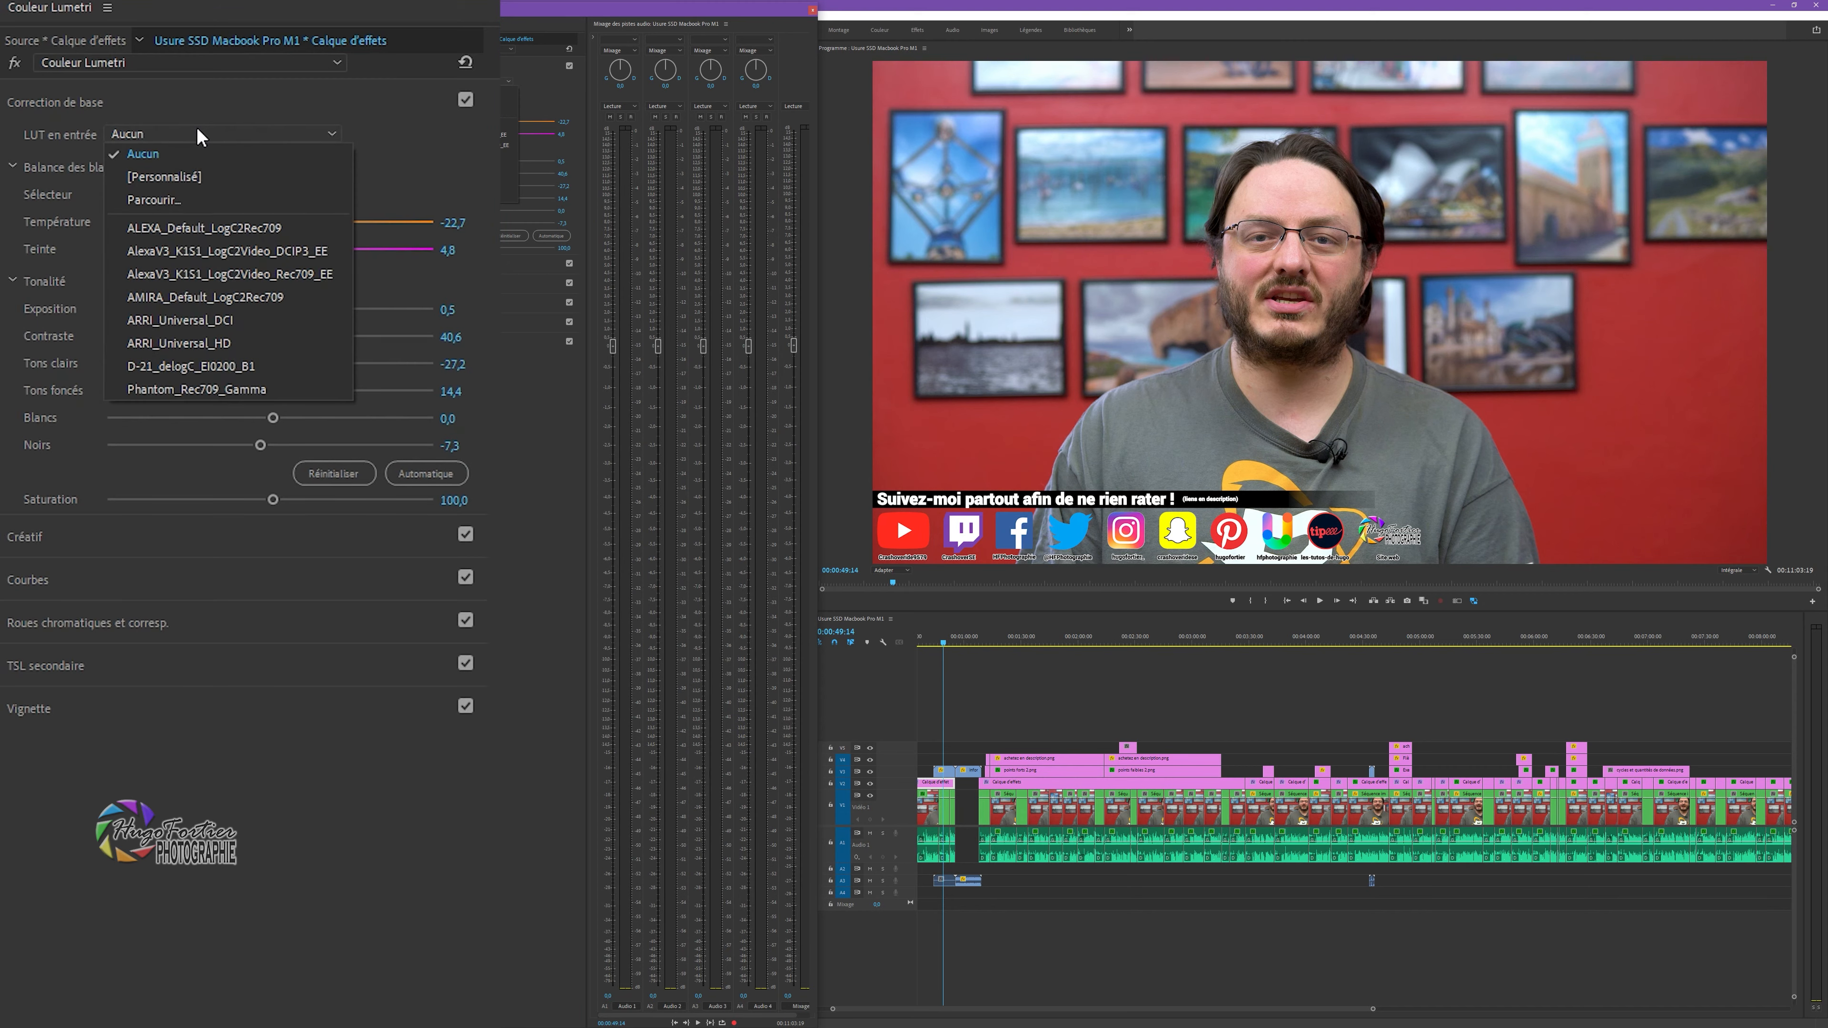
click(250, 386)
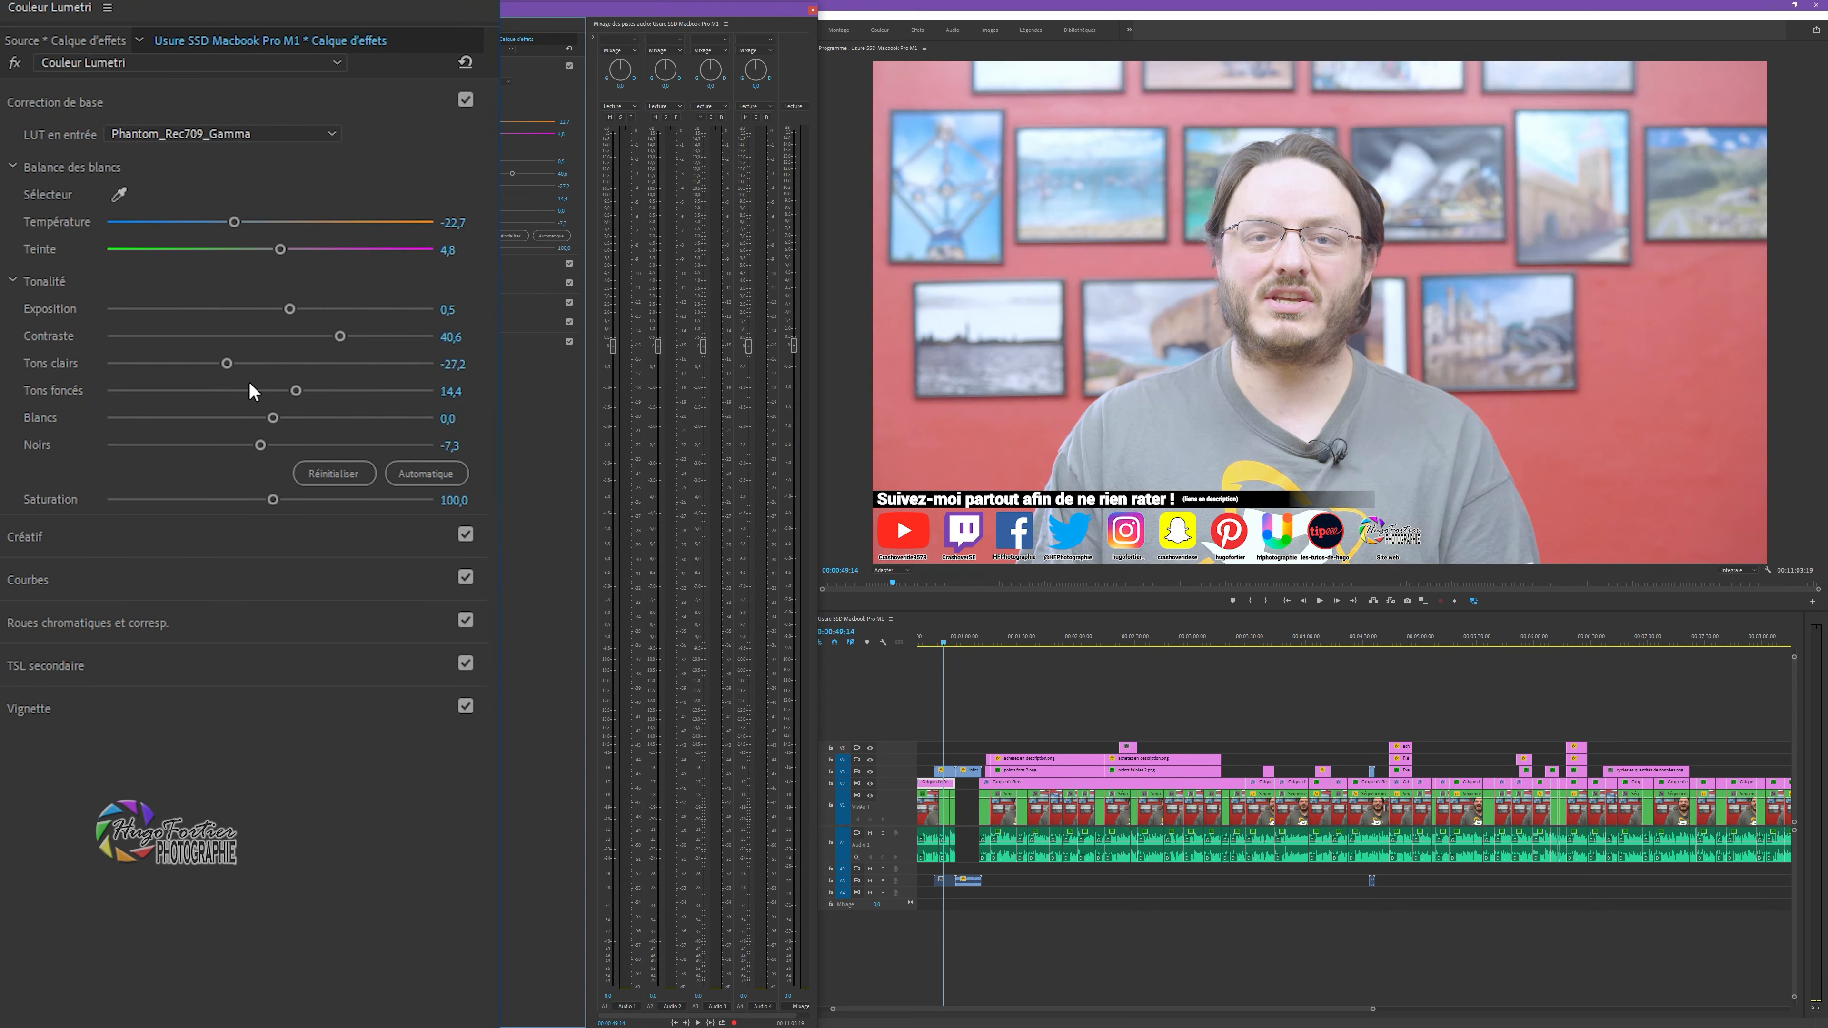
click(229, 132)
click(178, 378)
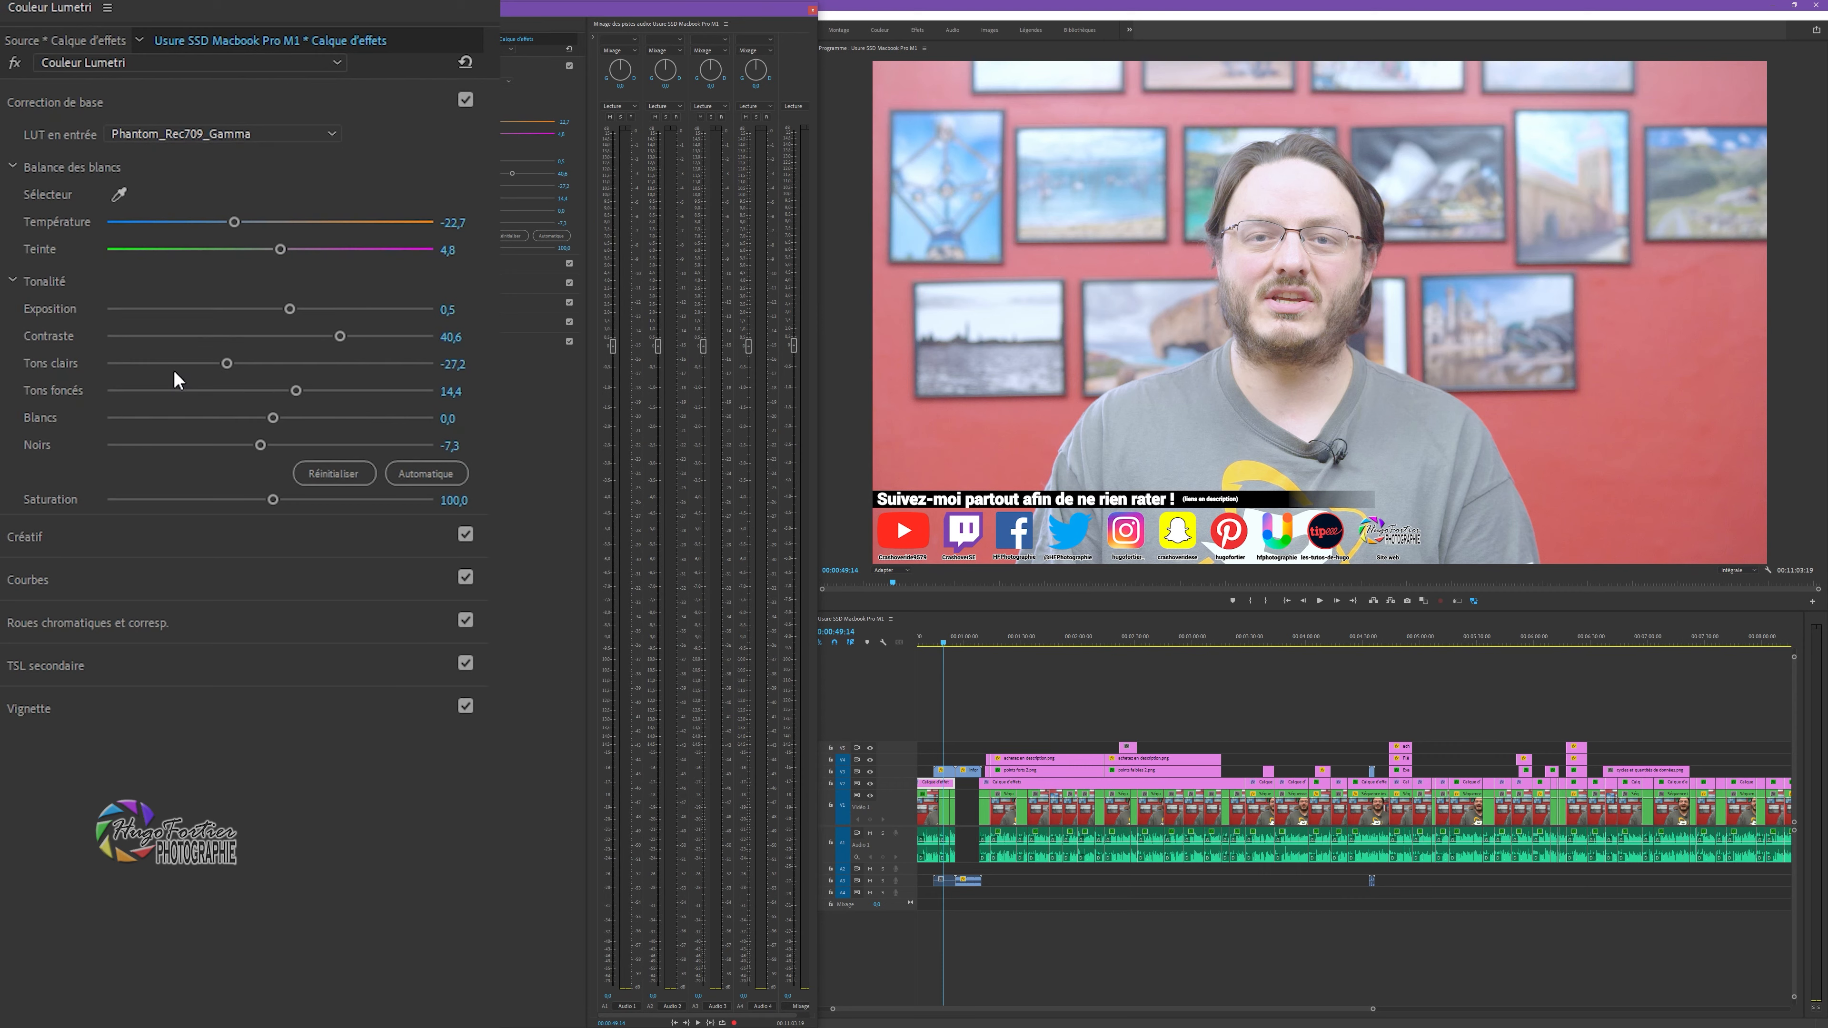
Try the ALEXA_Default_LogC2Rec709 input LUT, and set the input LUT back to Aucun.
click(280, 133)
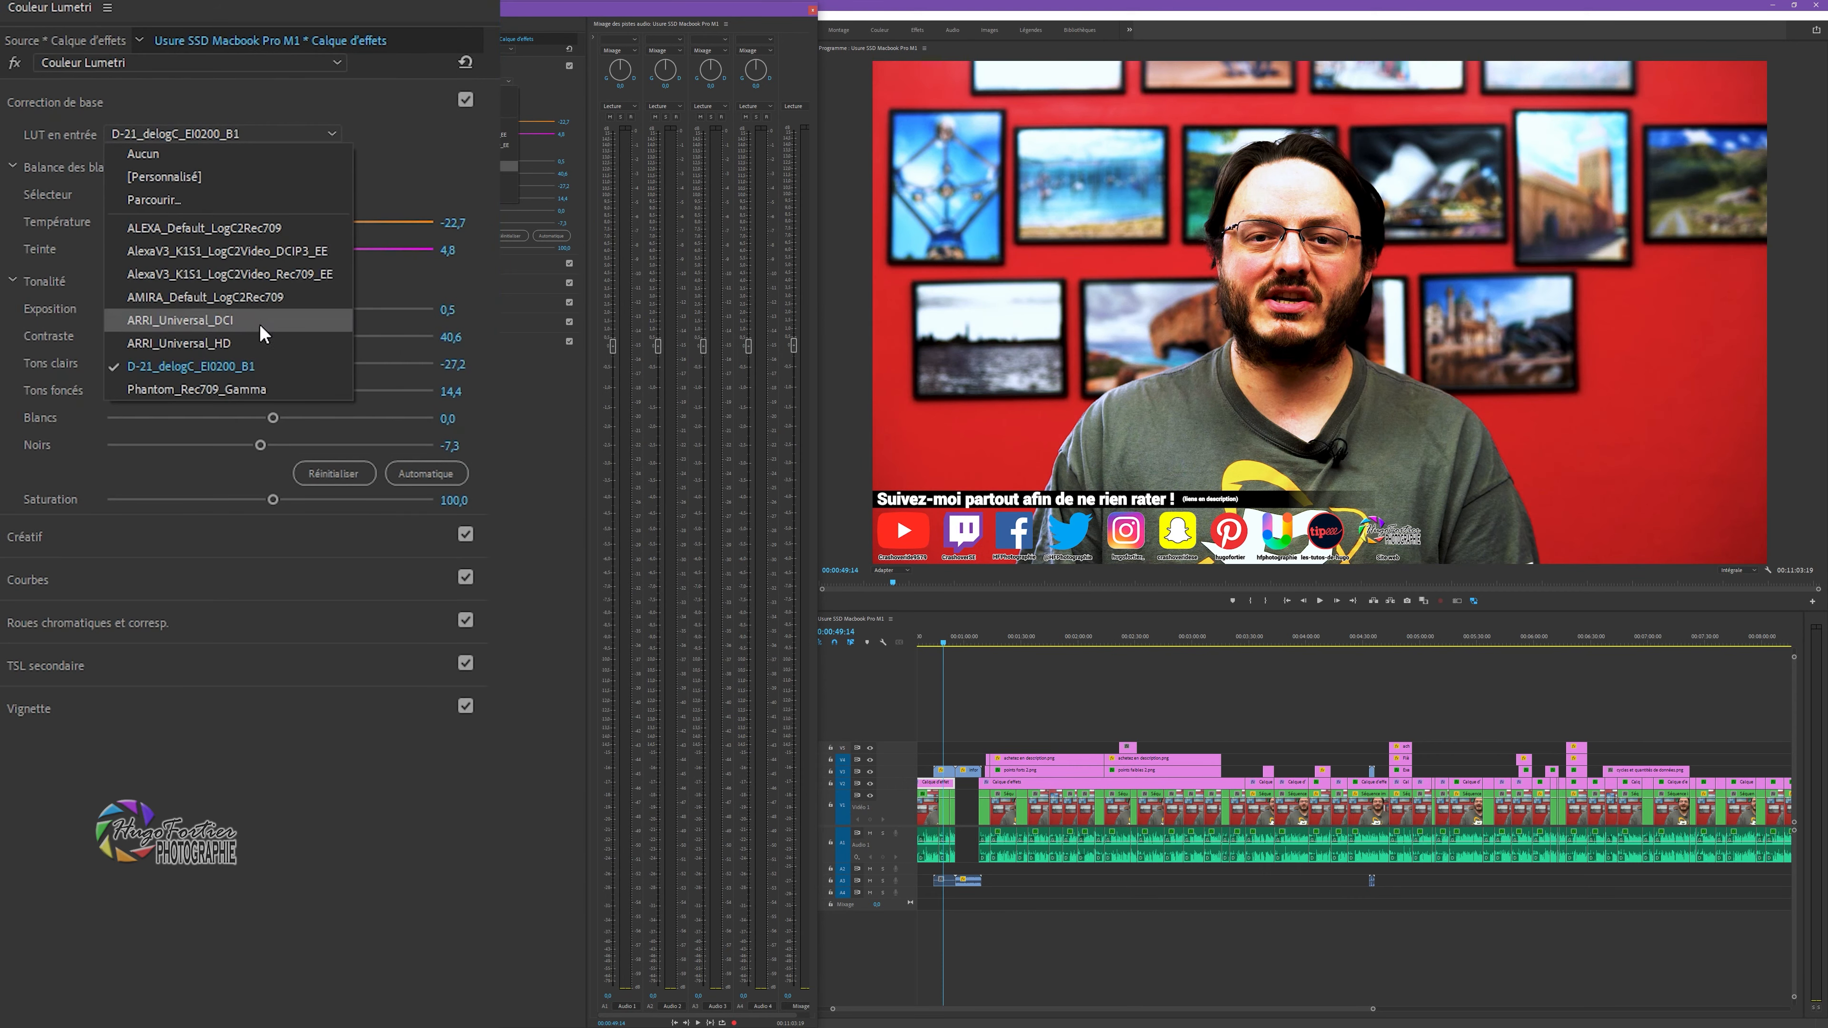
click(222, 228)
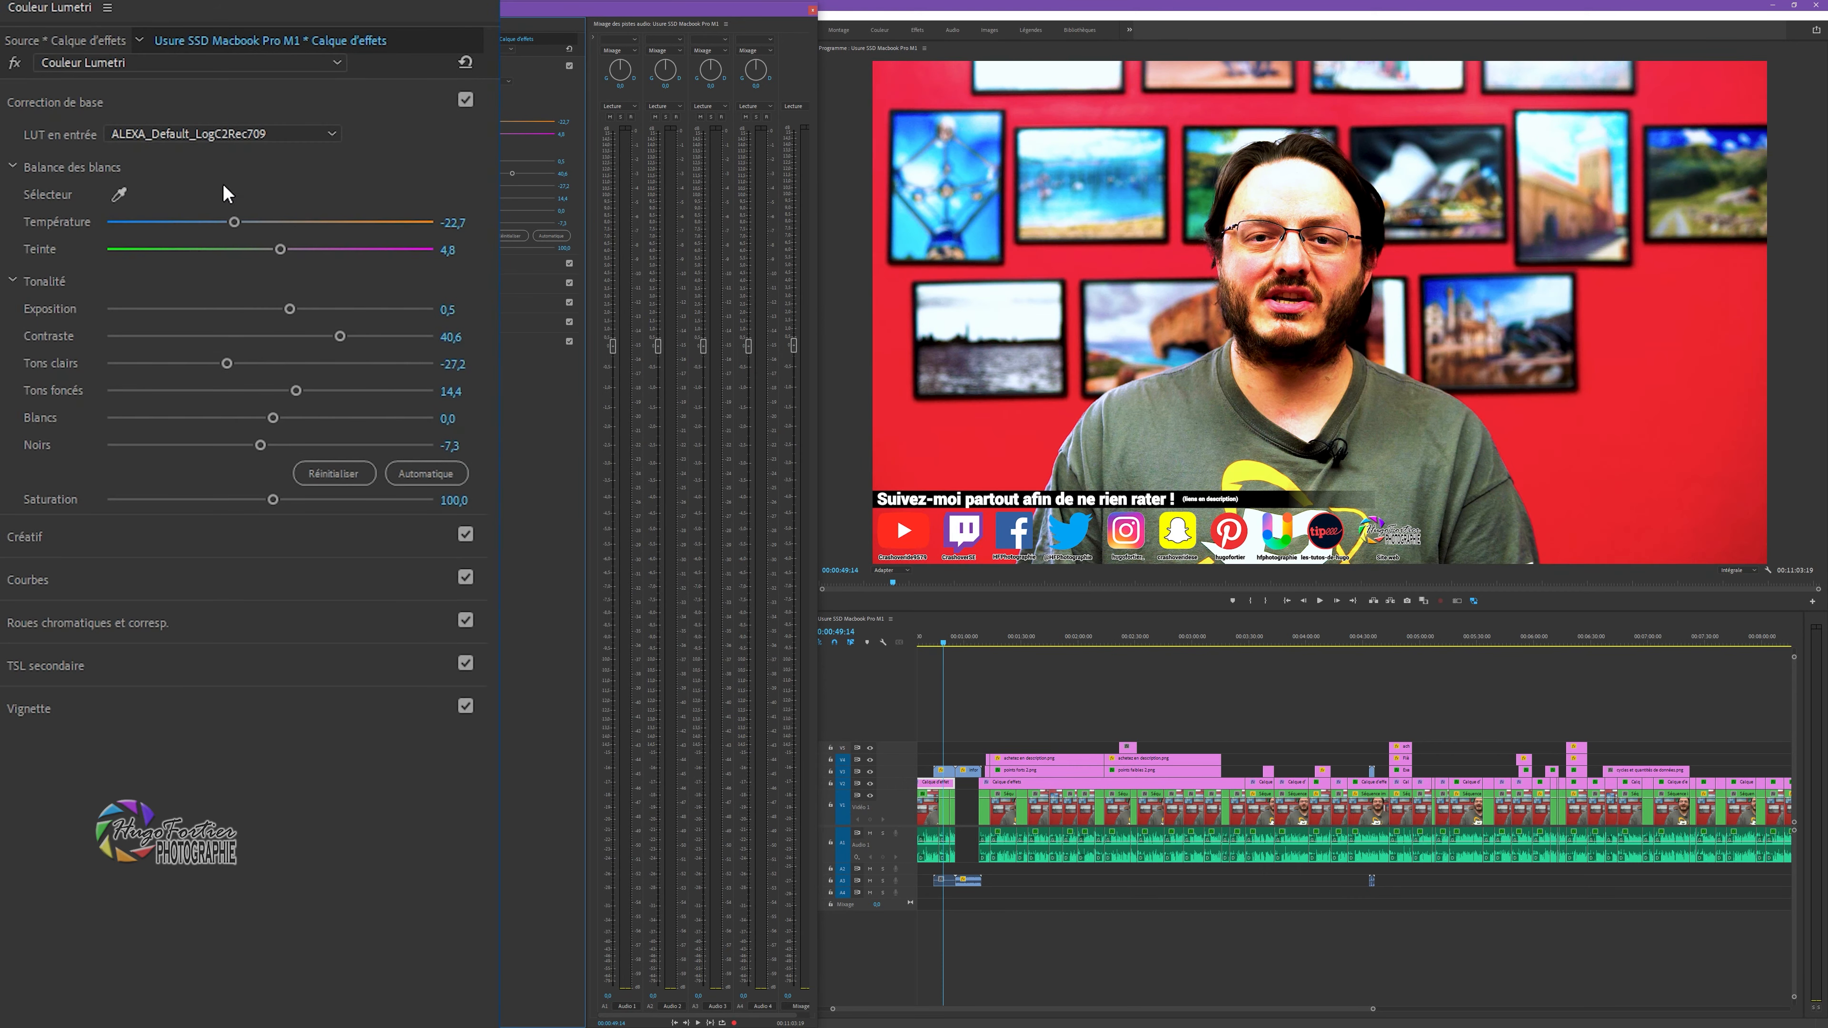
click(229, 136)
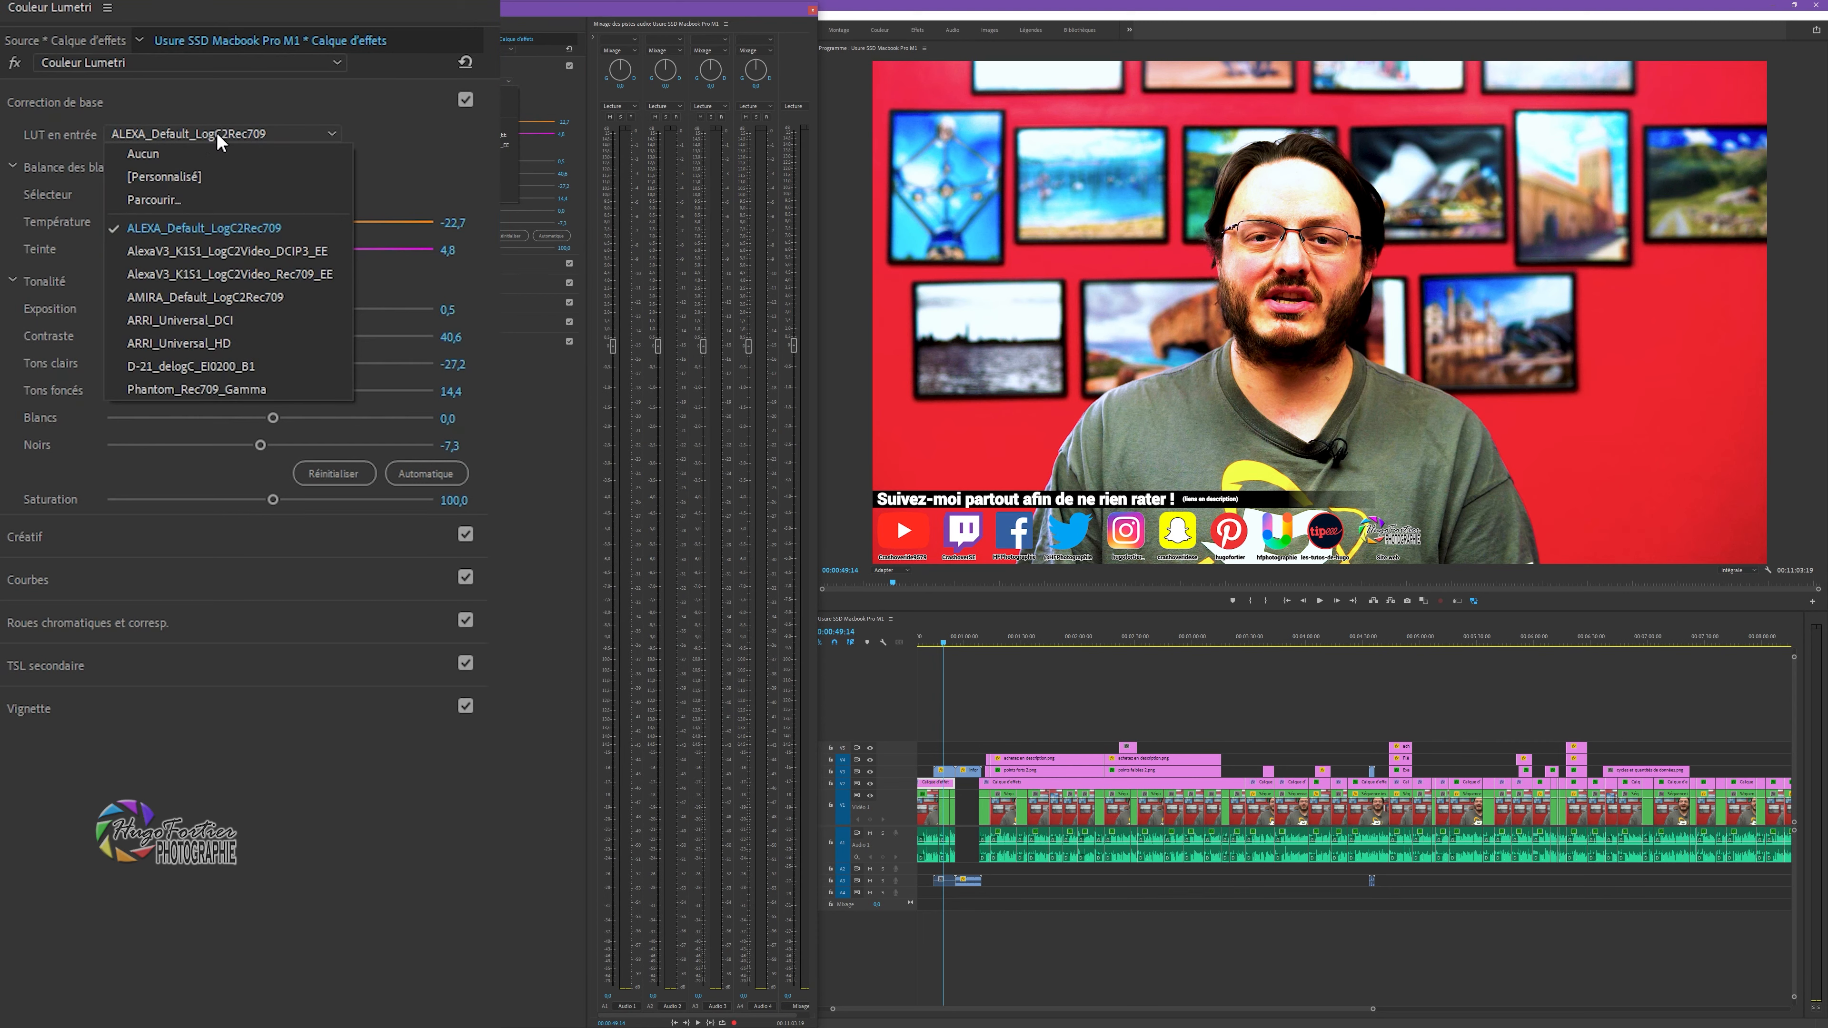
click(251, 133)
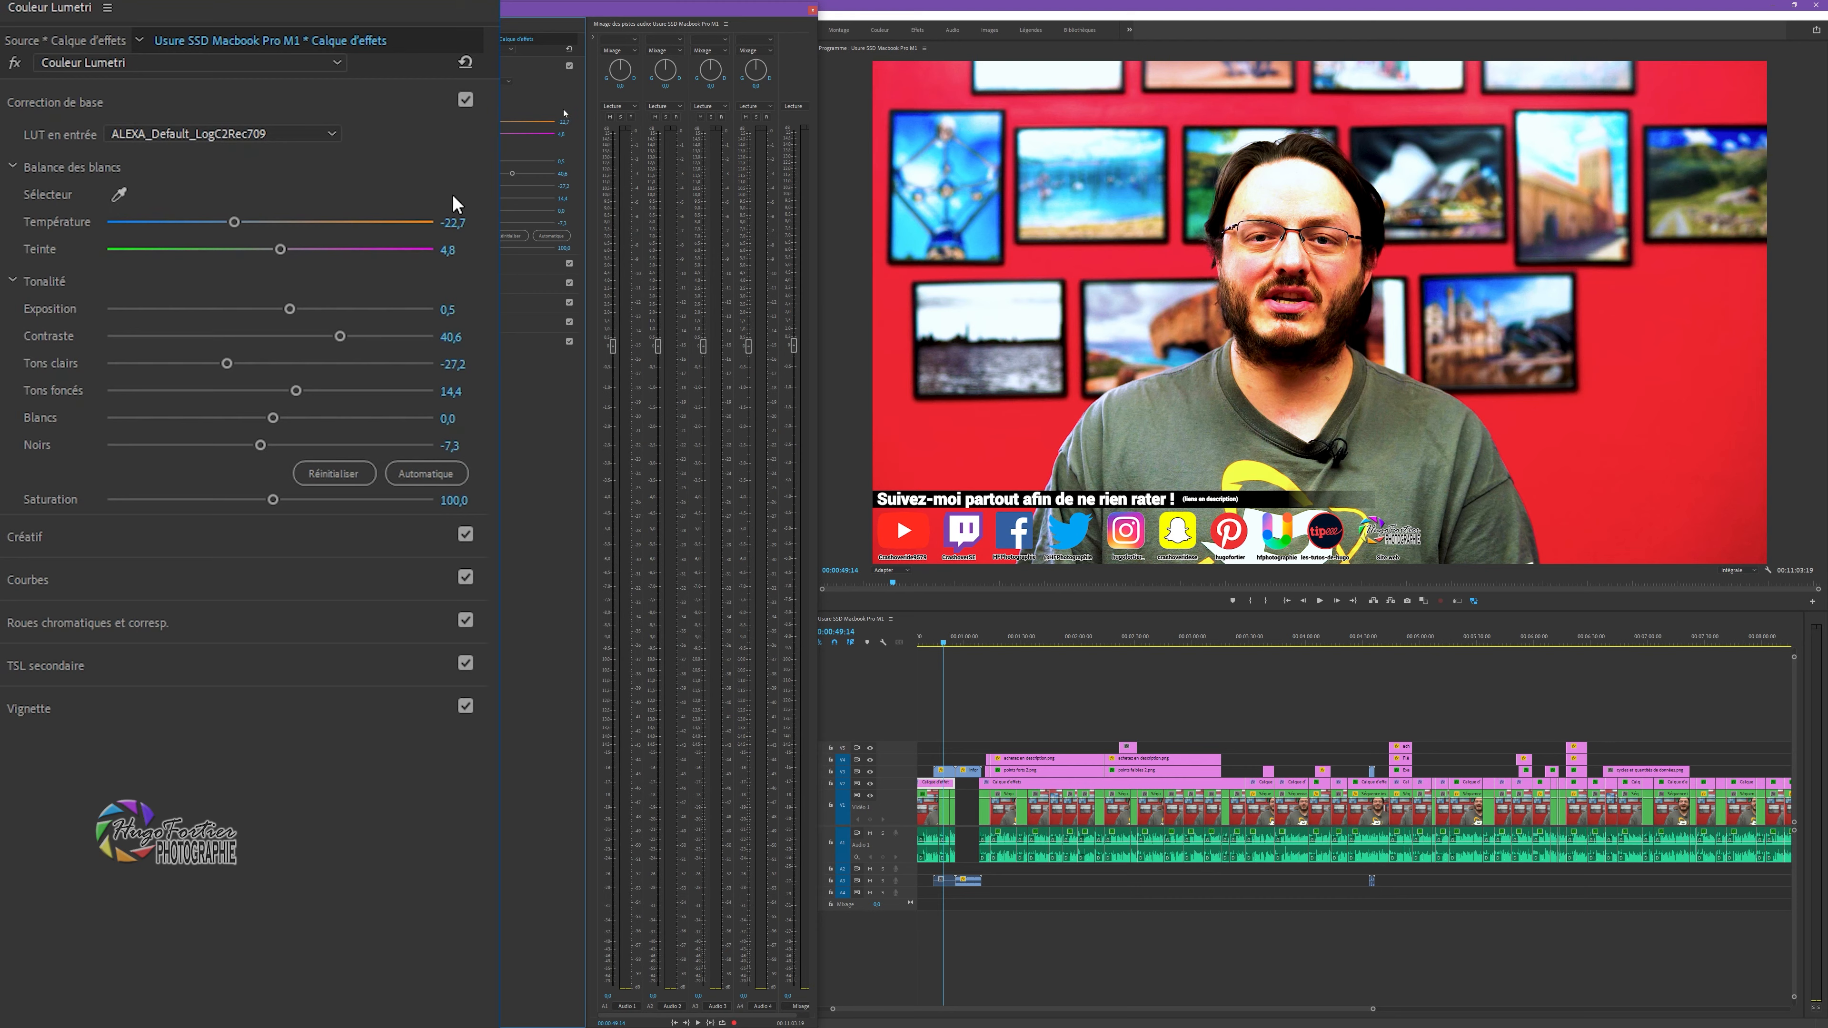
click(133, 133)
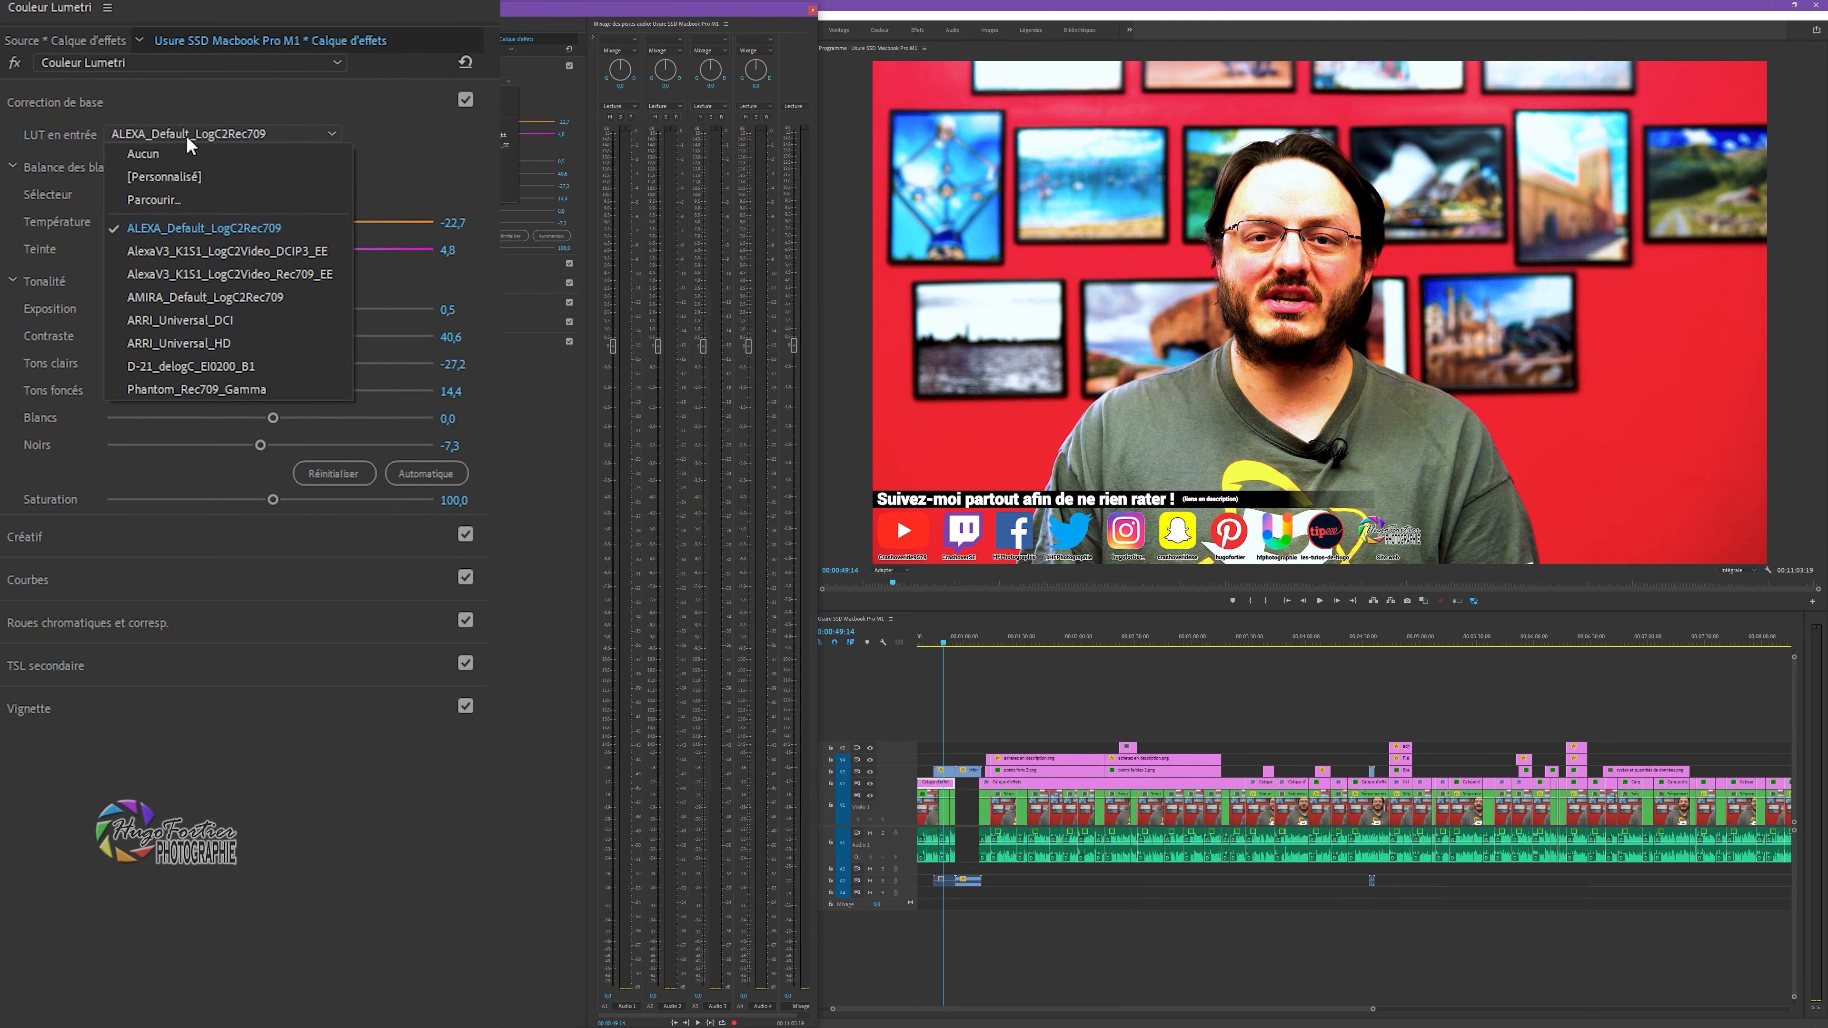
click(191, 150)
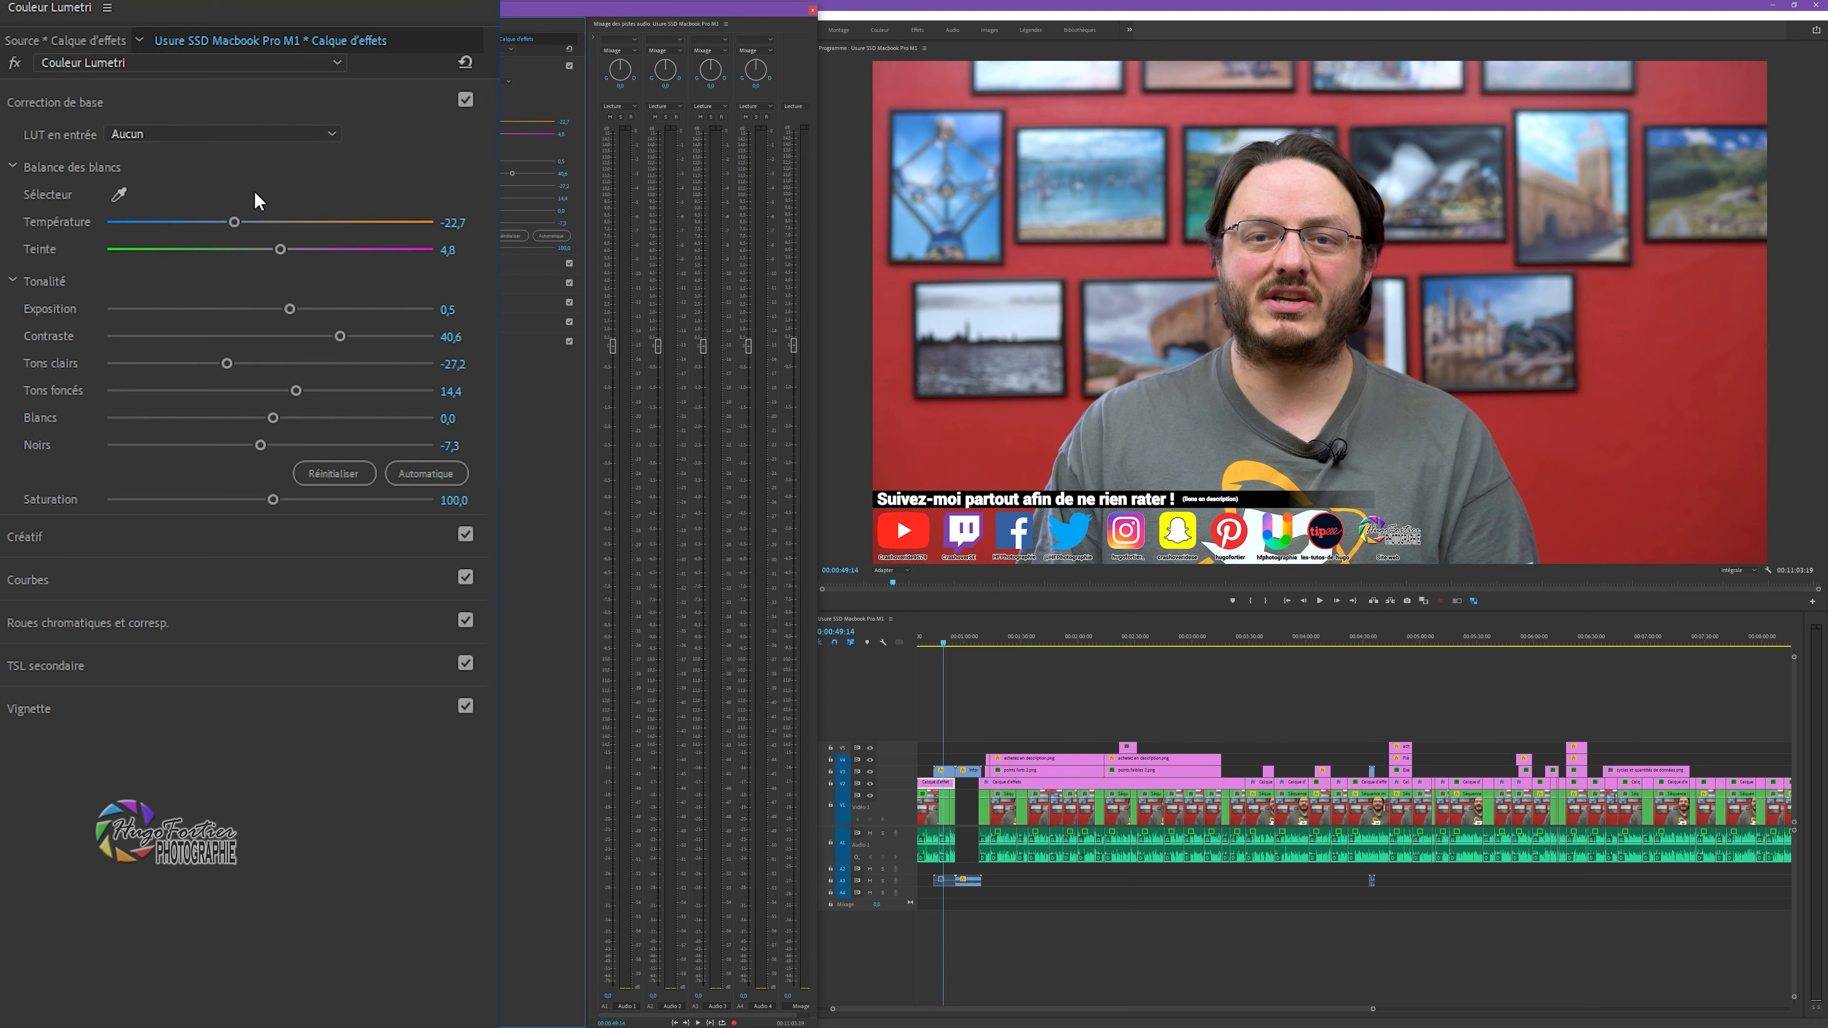
Reset the Créatif Intensité to 100,0, and try Décoloration at 100,0 before restoring it to 0,0.
click(146, 536)
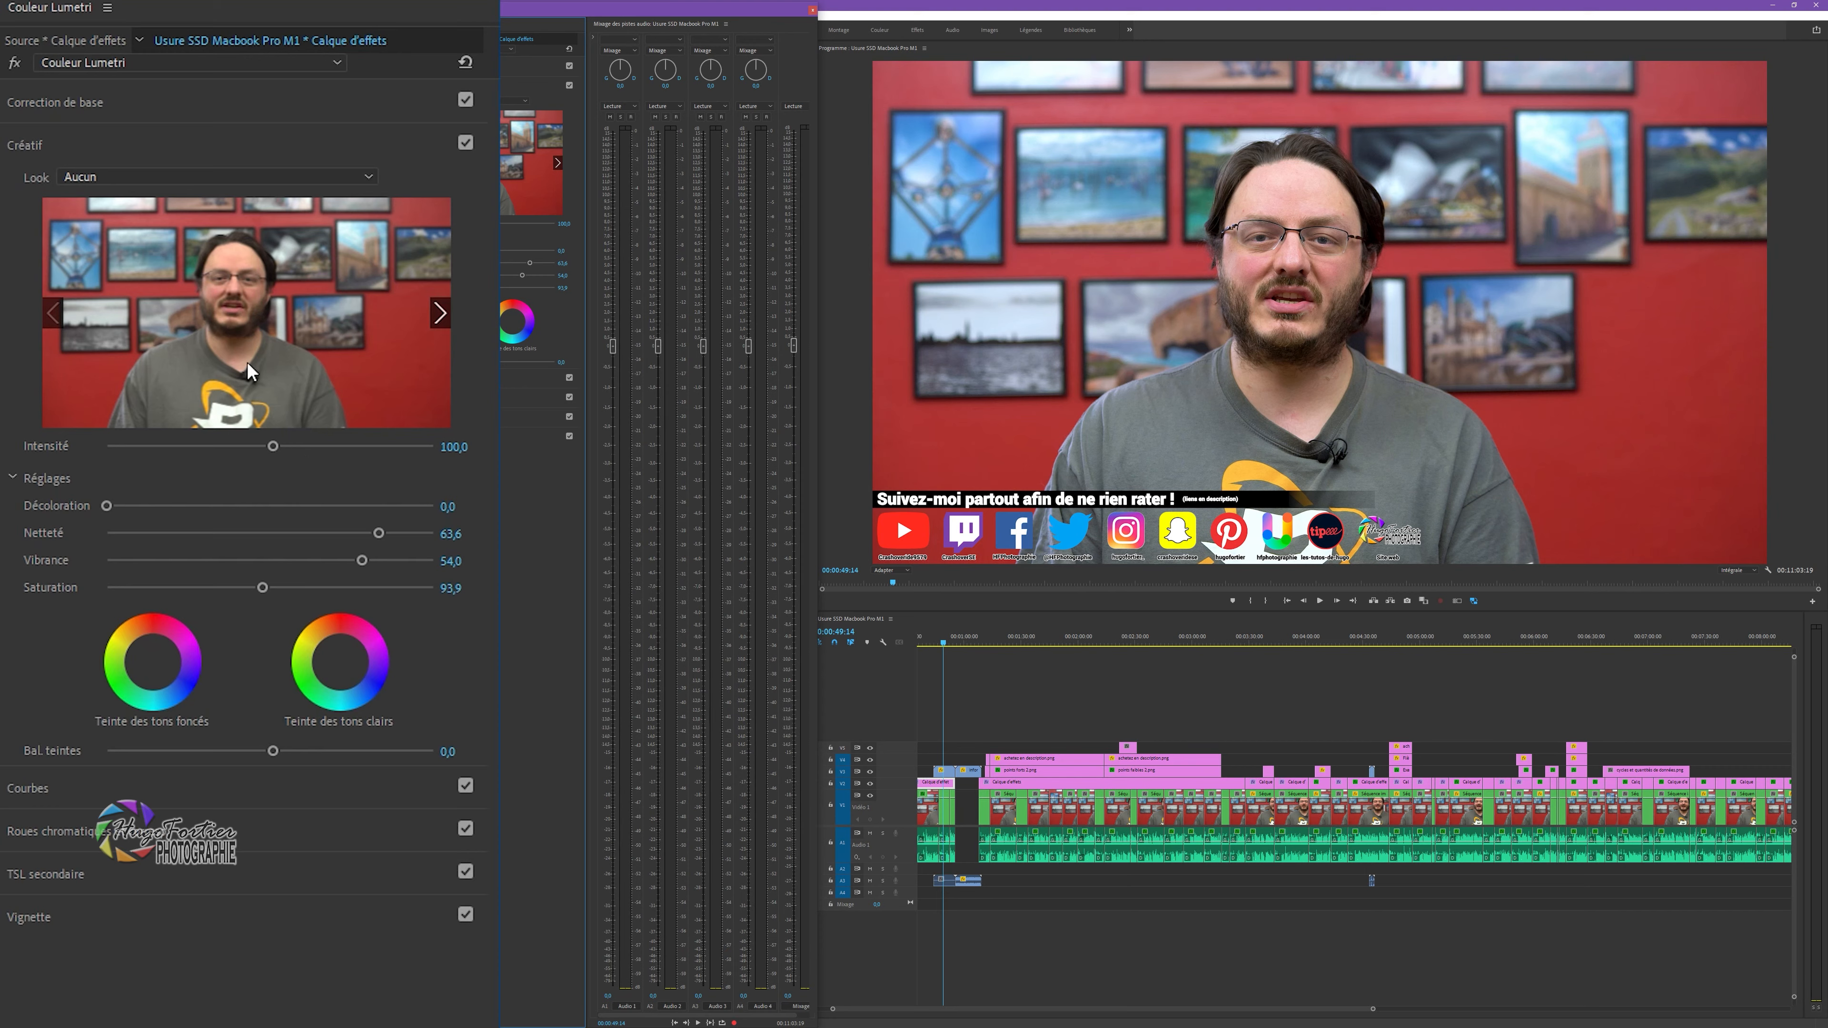
drag(104, 504, 452, 530)
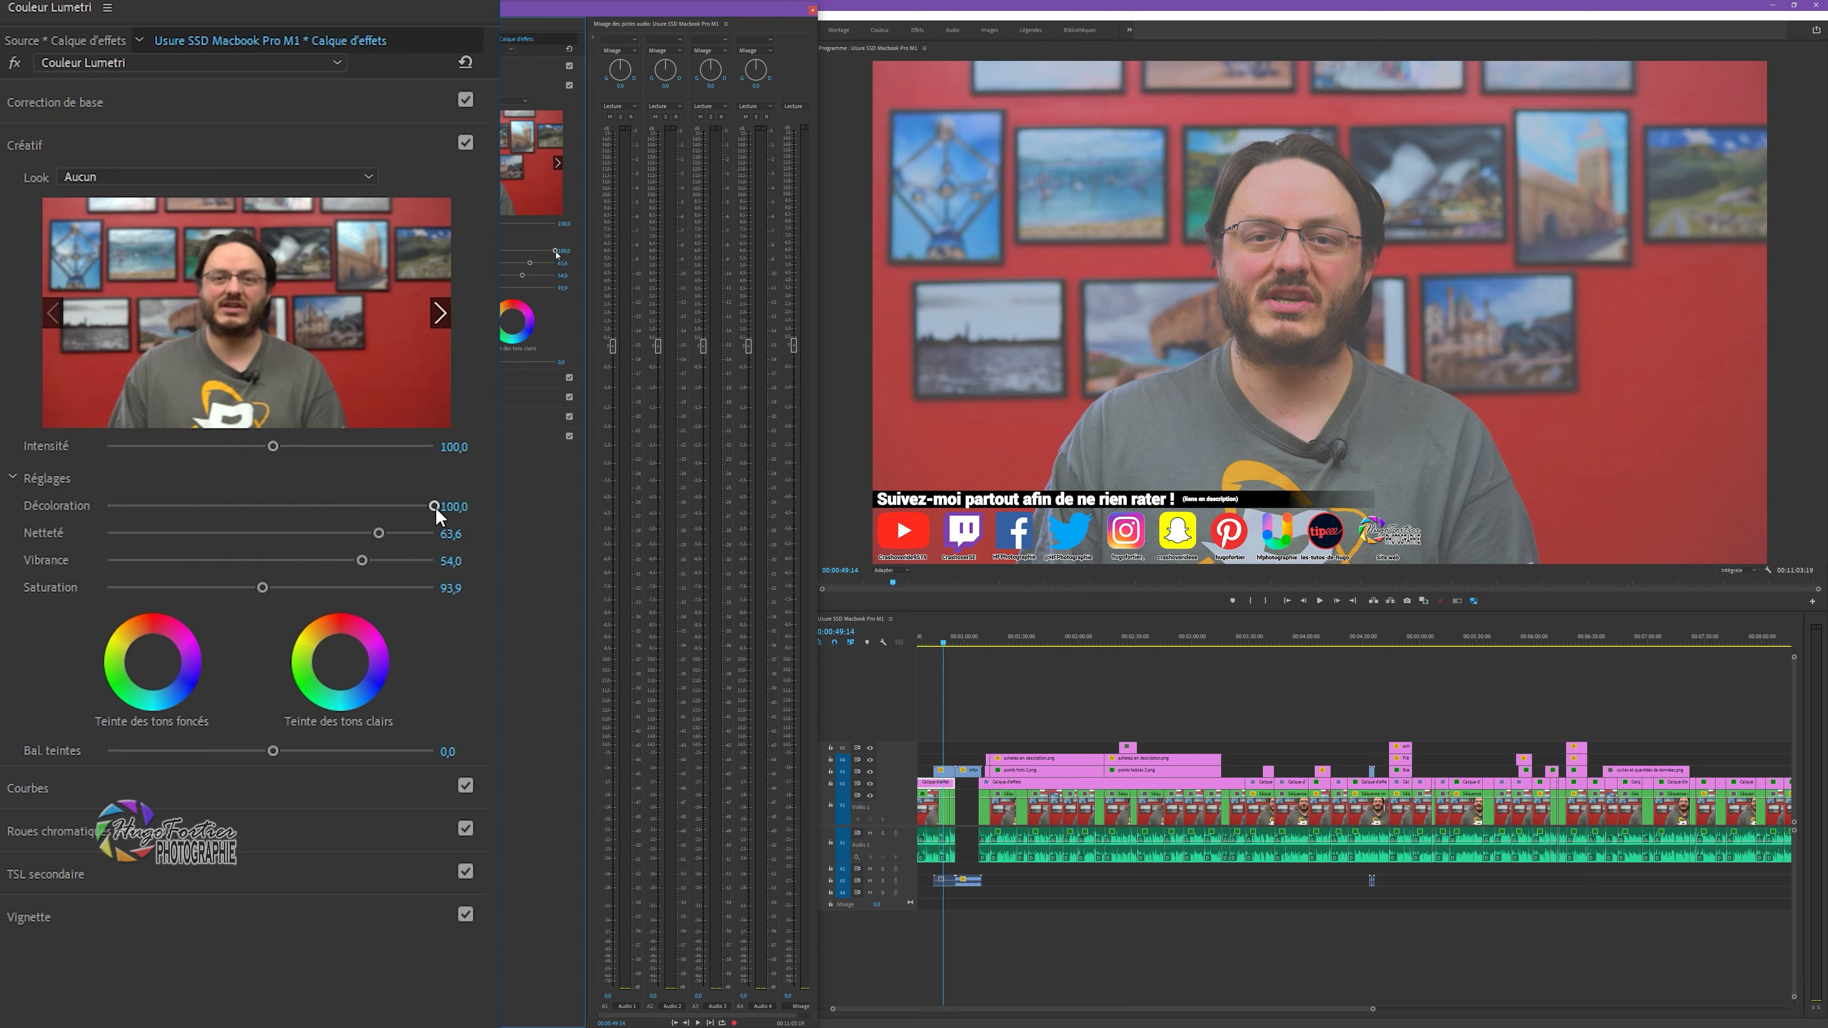
drag(436, 506, 67, 515)
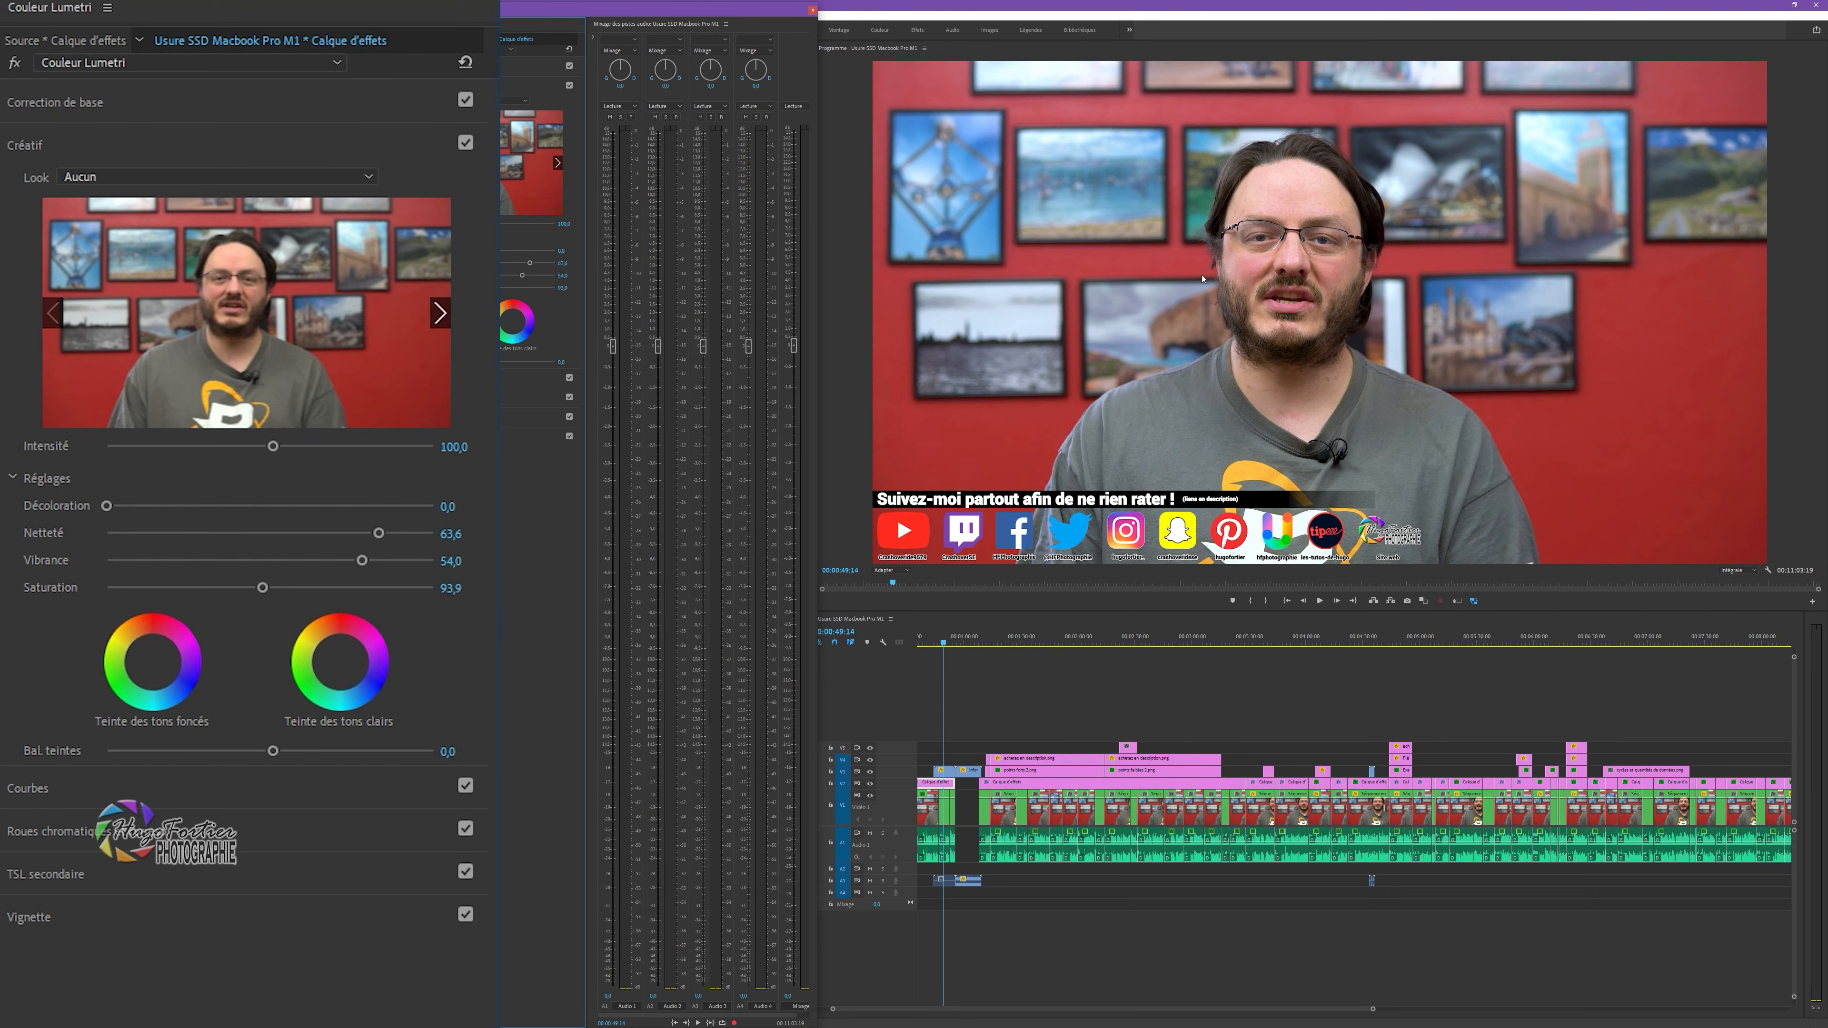
Compare the program image at 100 % zoom with the Couleur Lumetri effect off and on, and return to the fitted view.
click(895, 580)
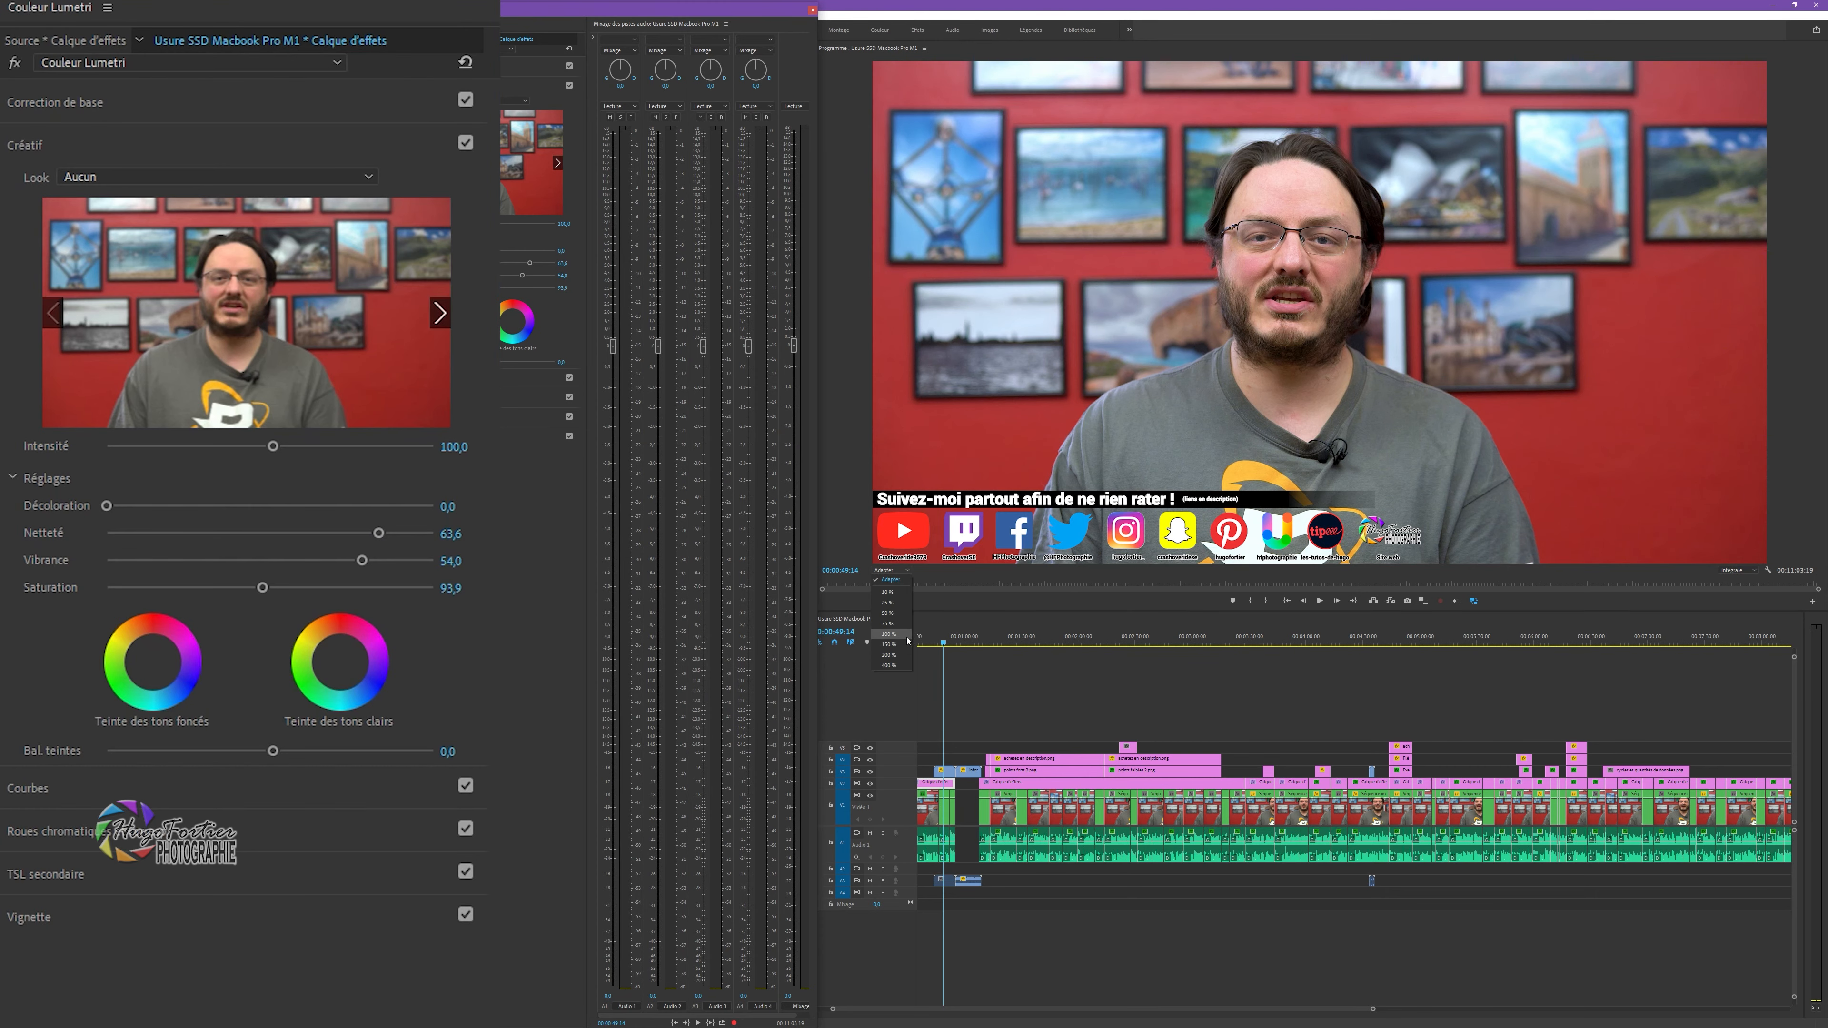
click(904, 639)
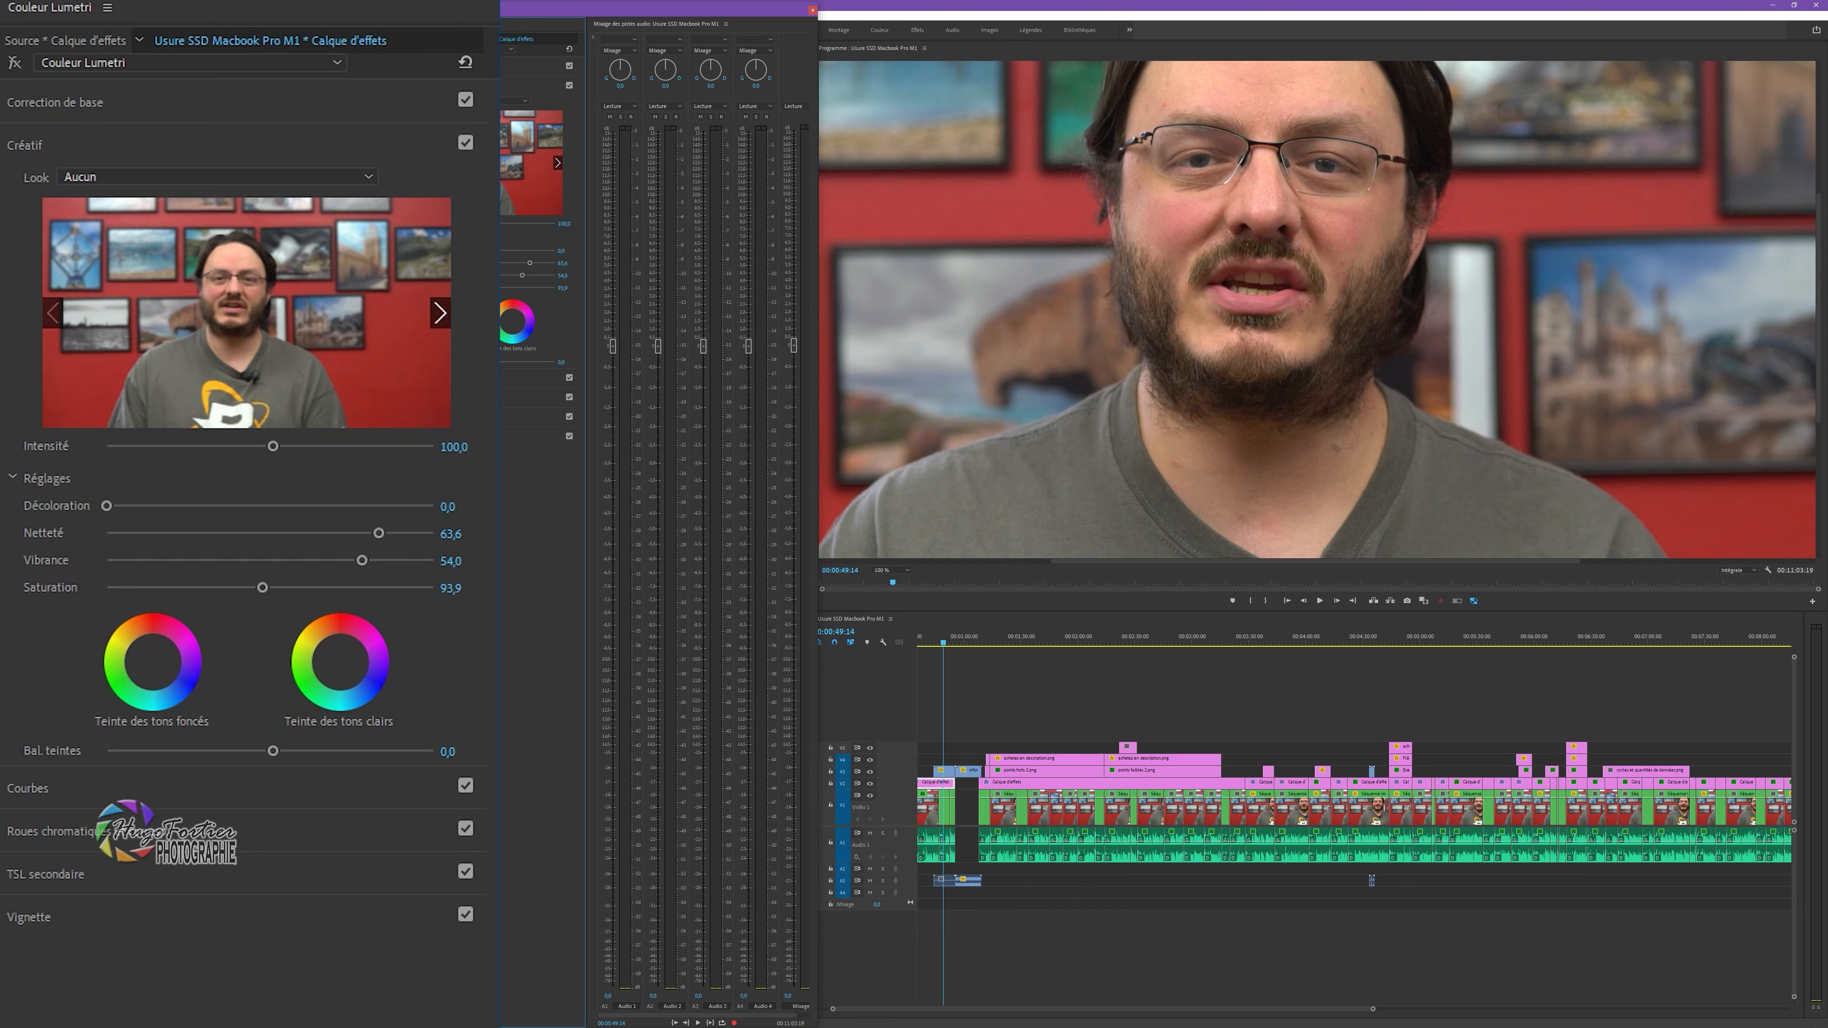
click(14, 63)
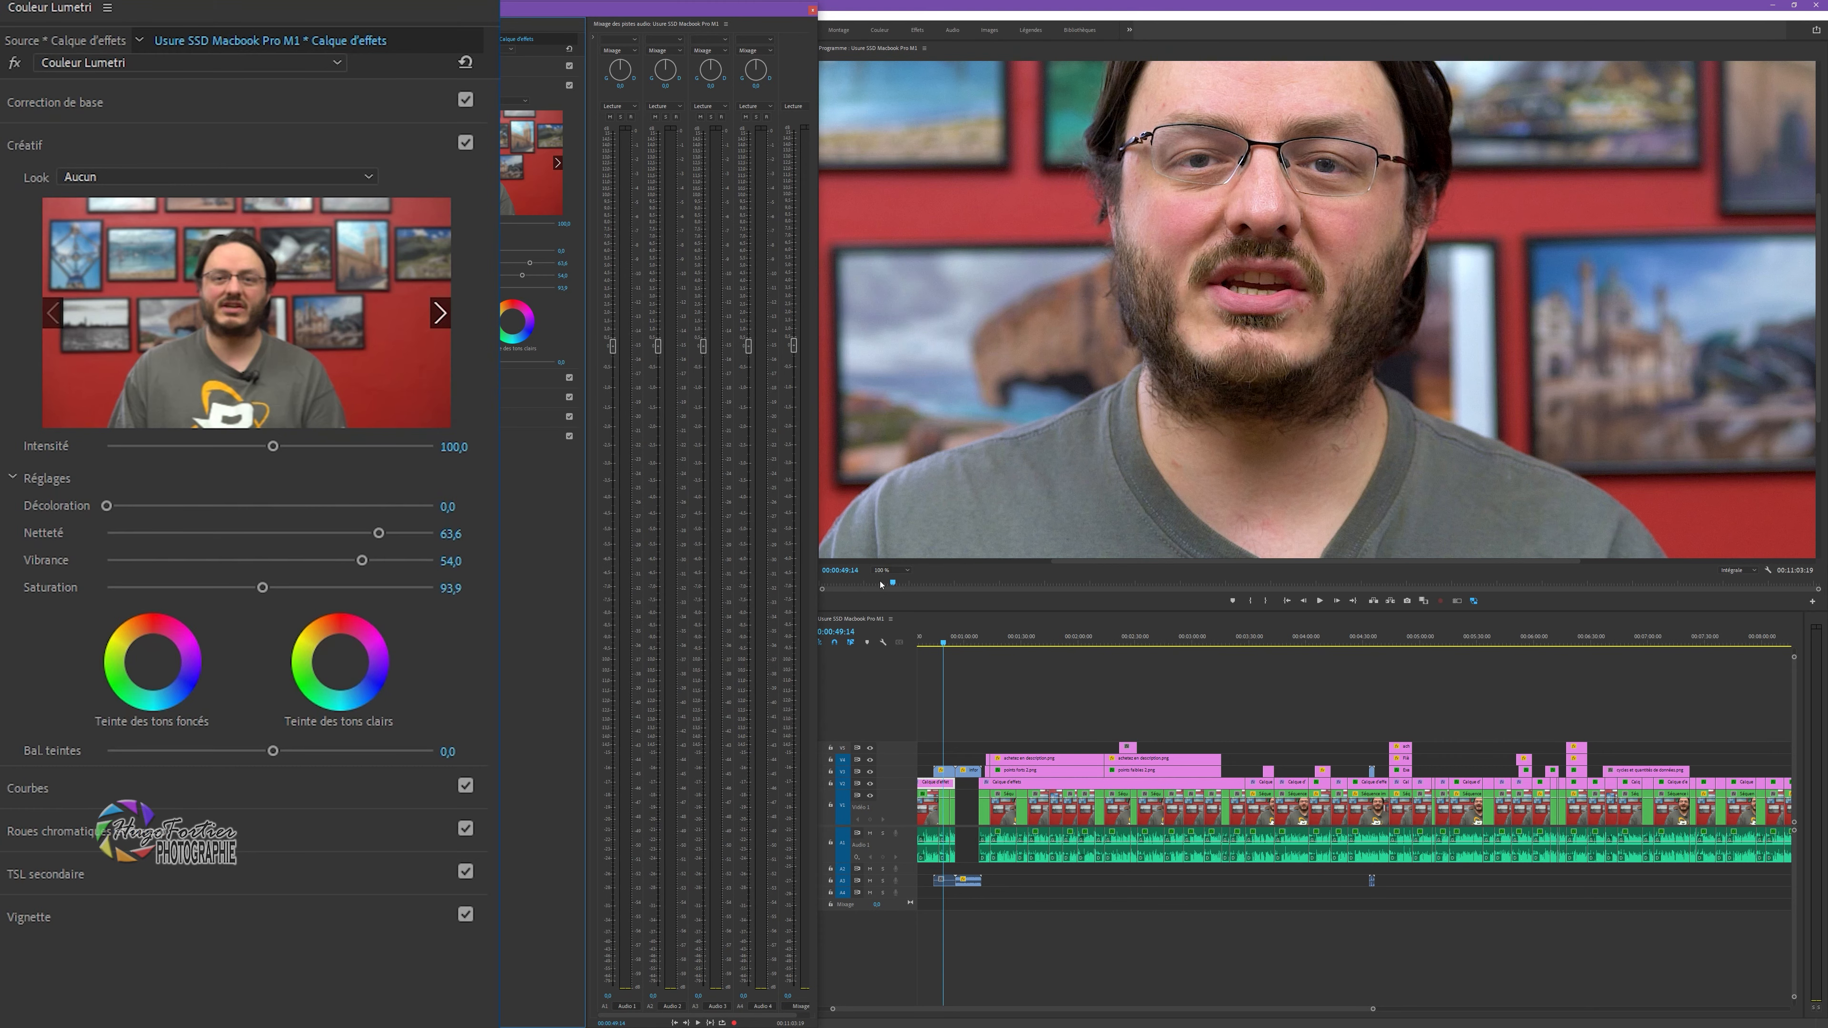
click(891, 571)
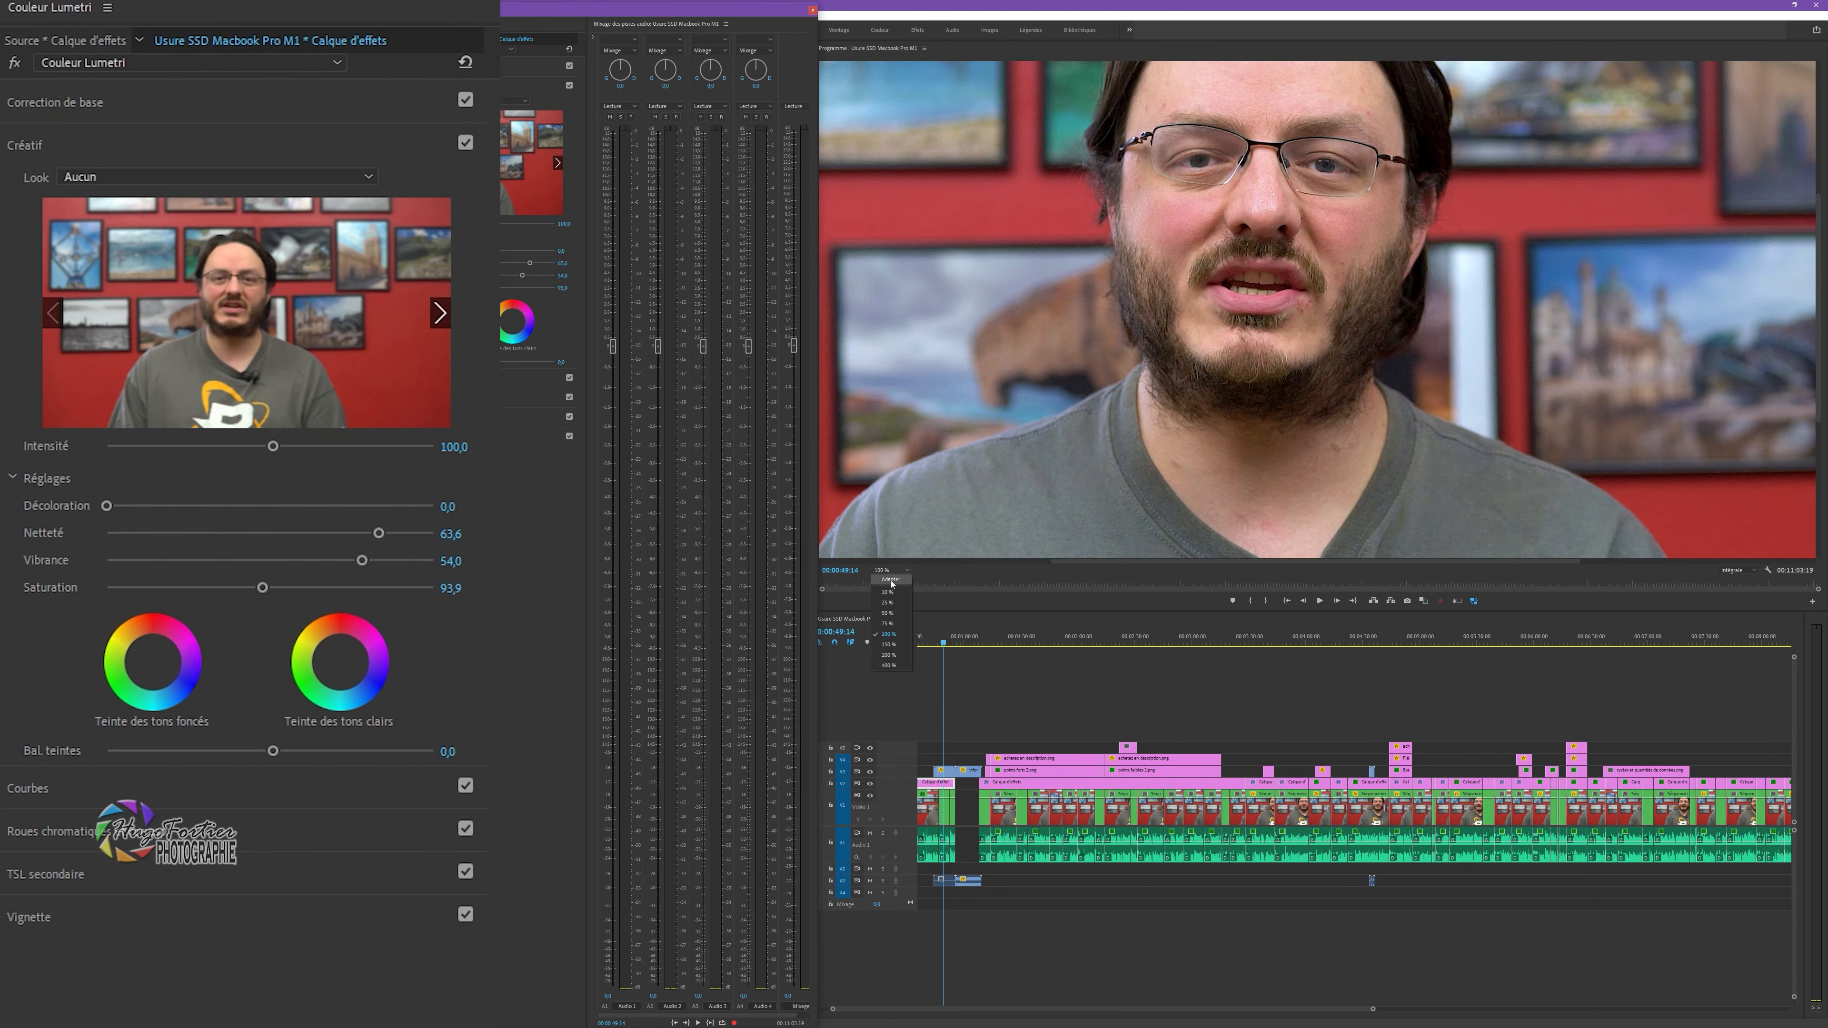
click(892, 580)
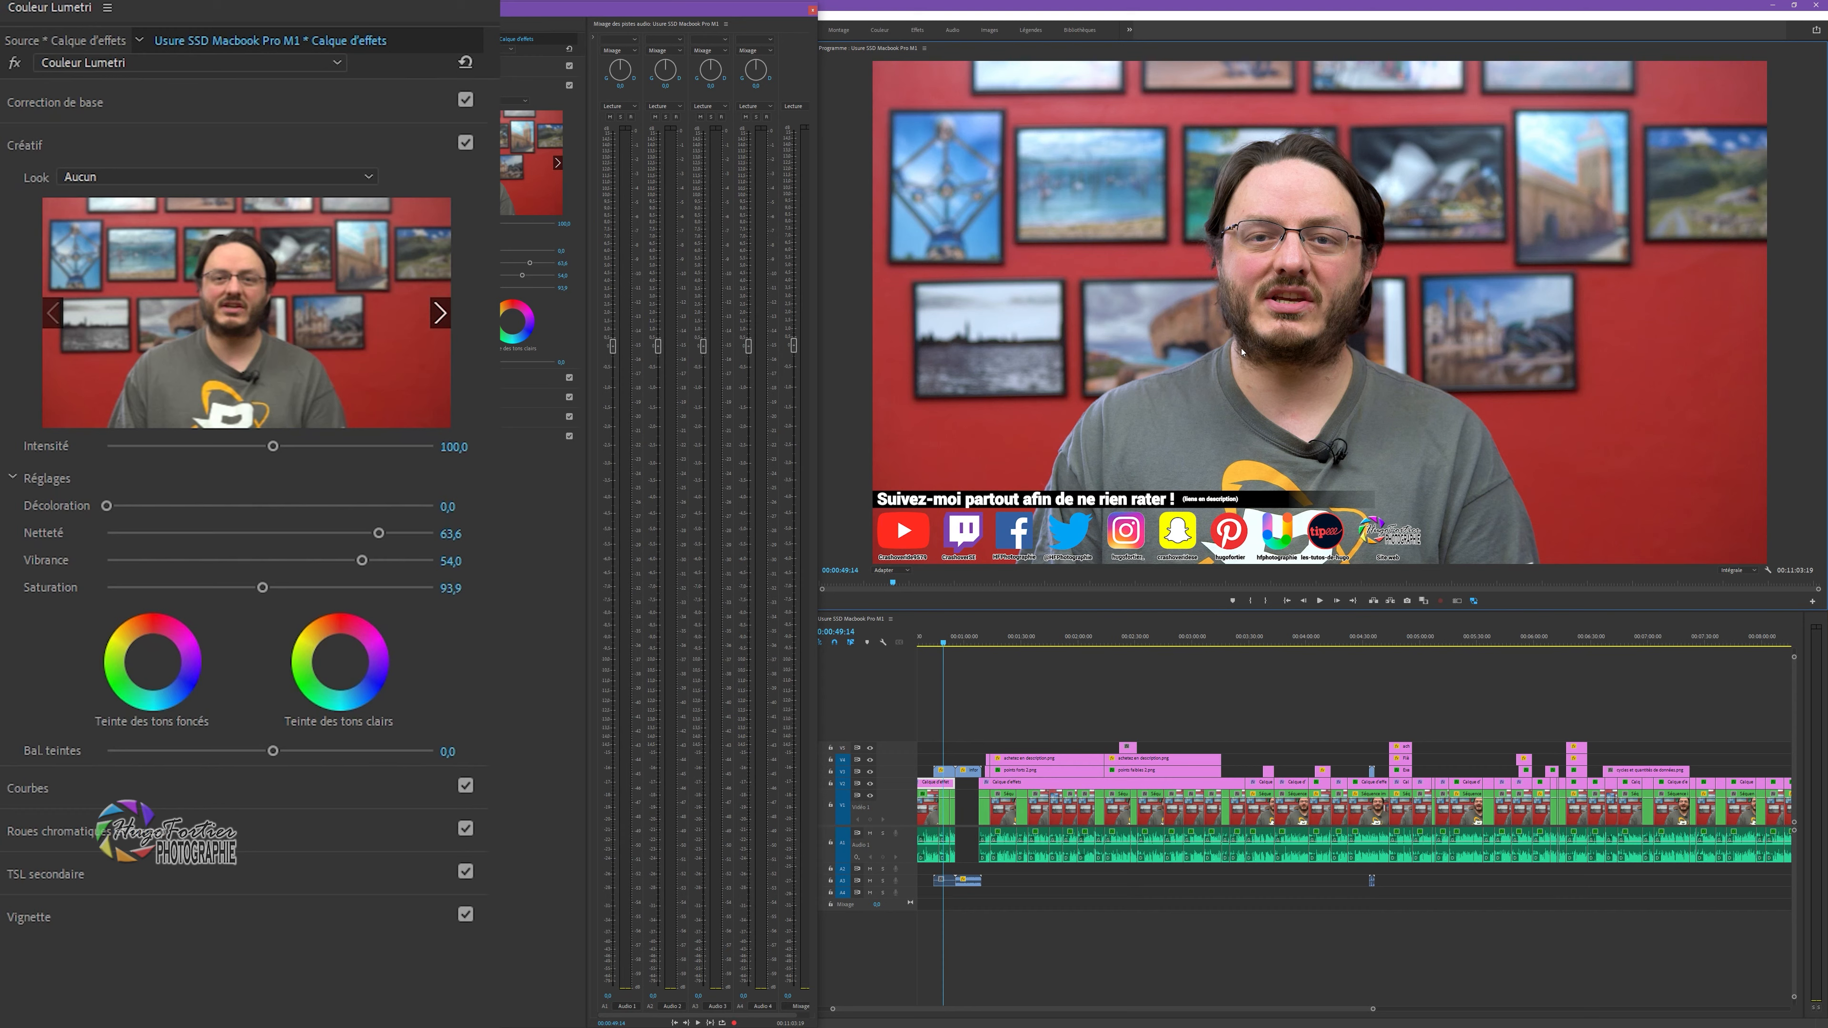
click(172, 107)
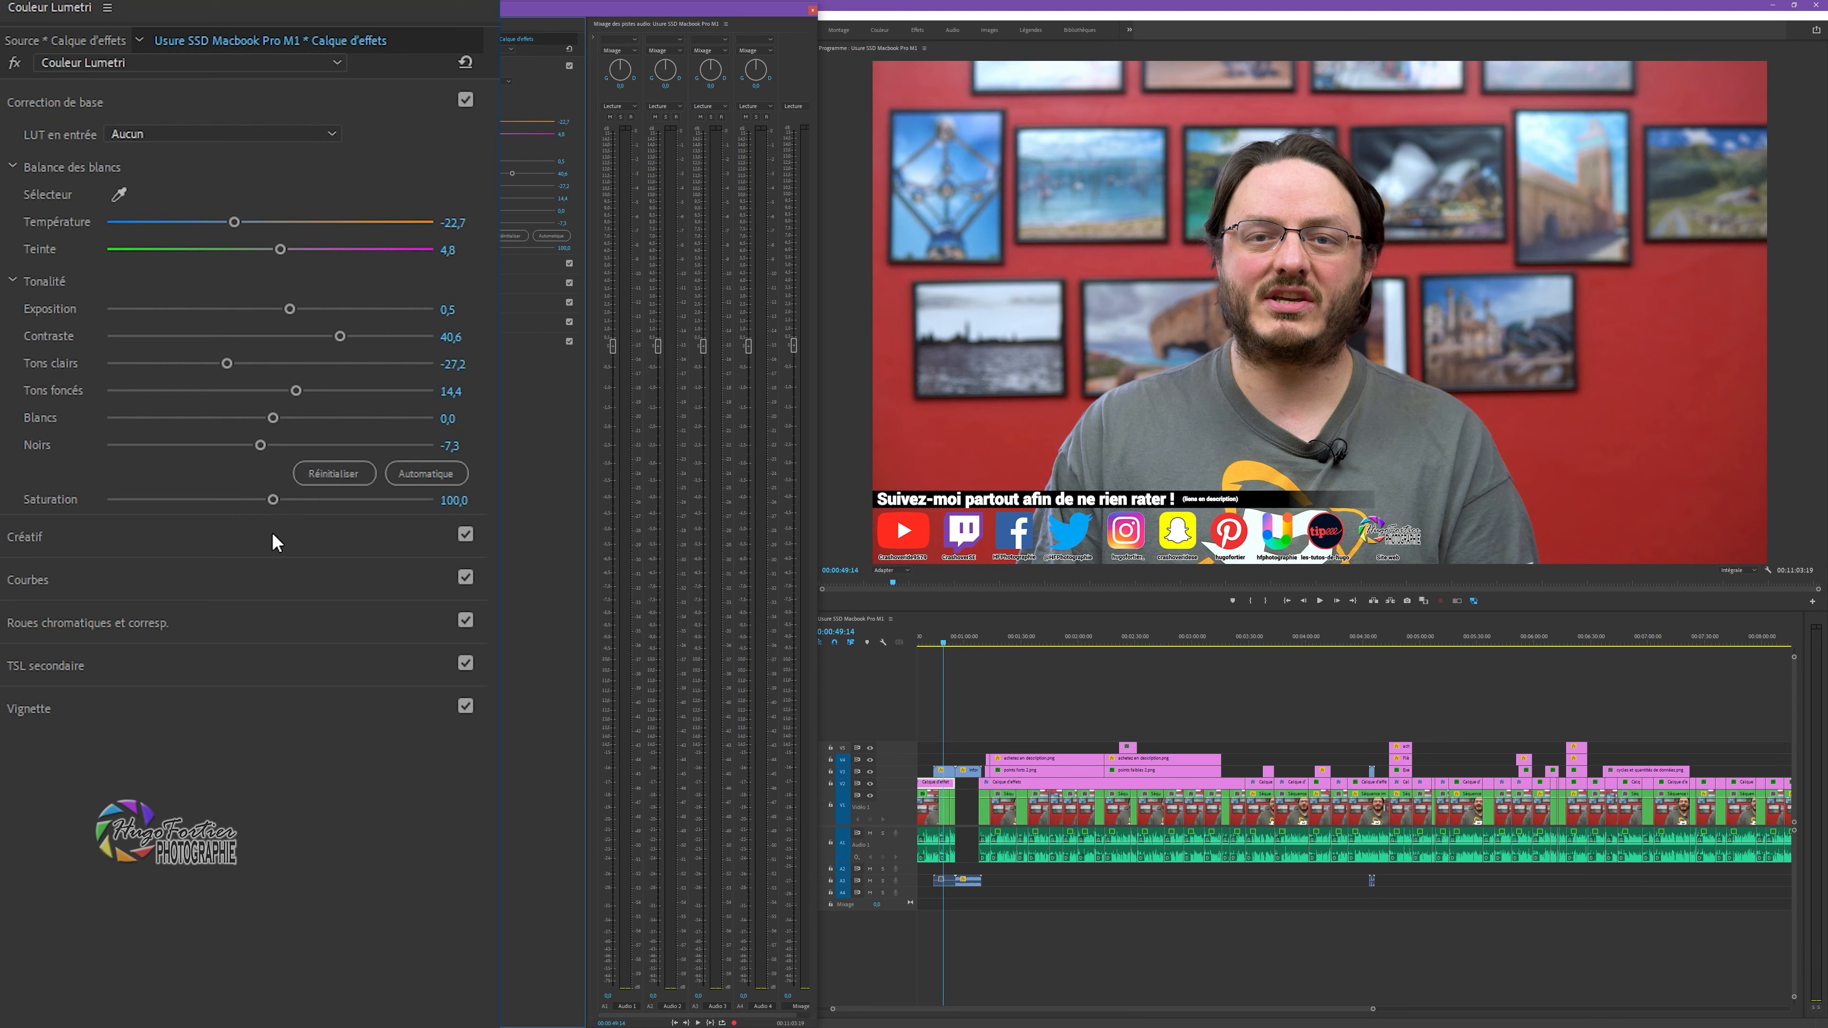
click(257, 534)
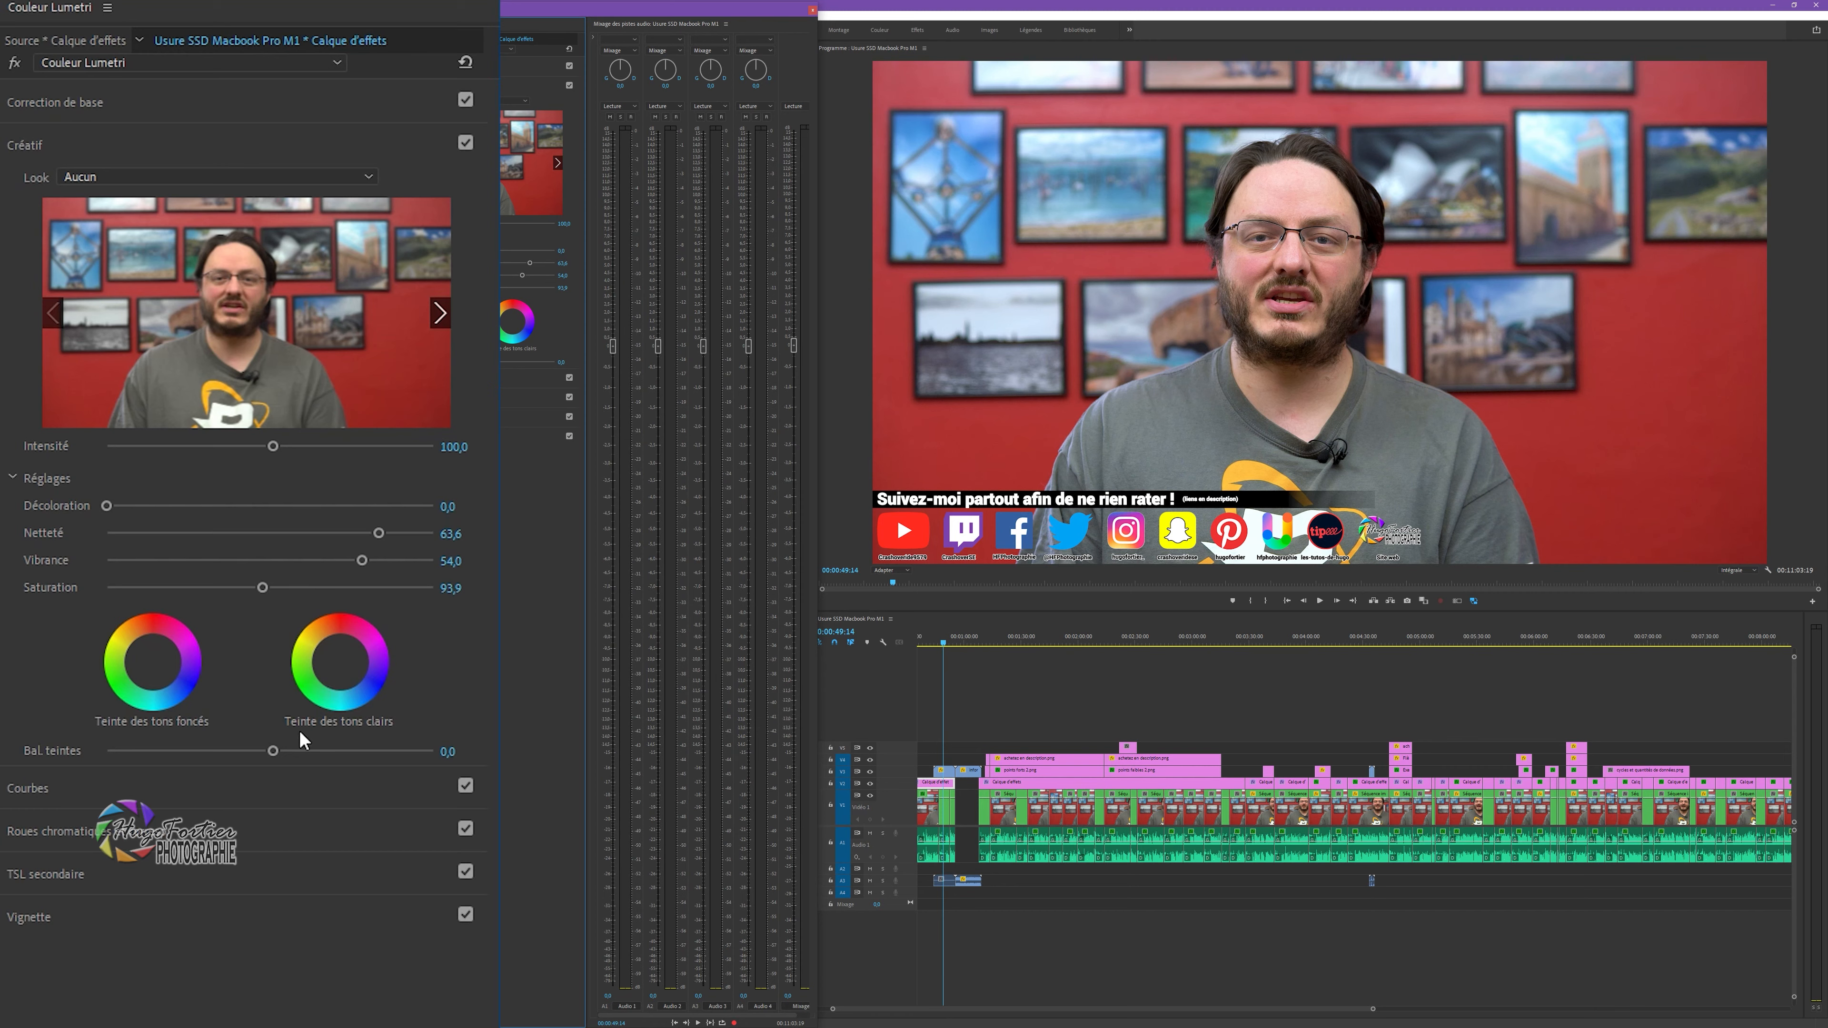